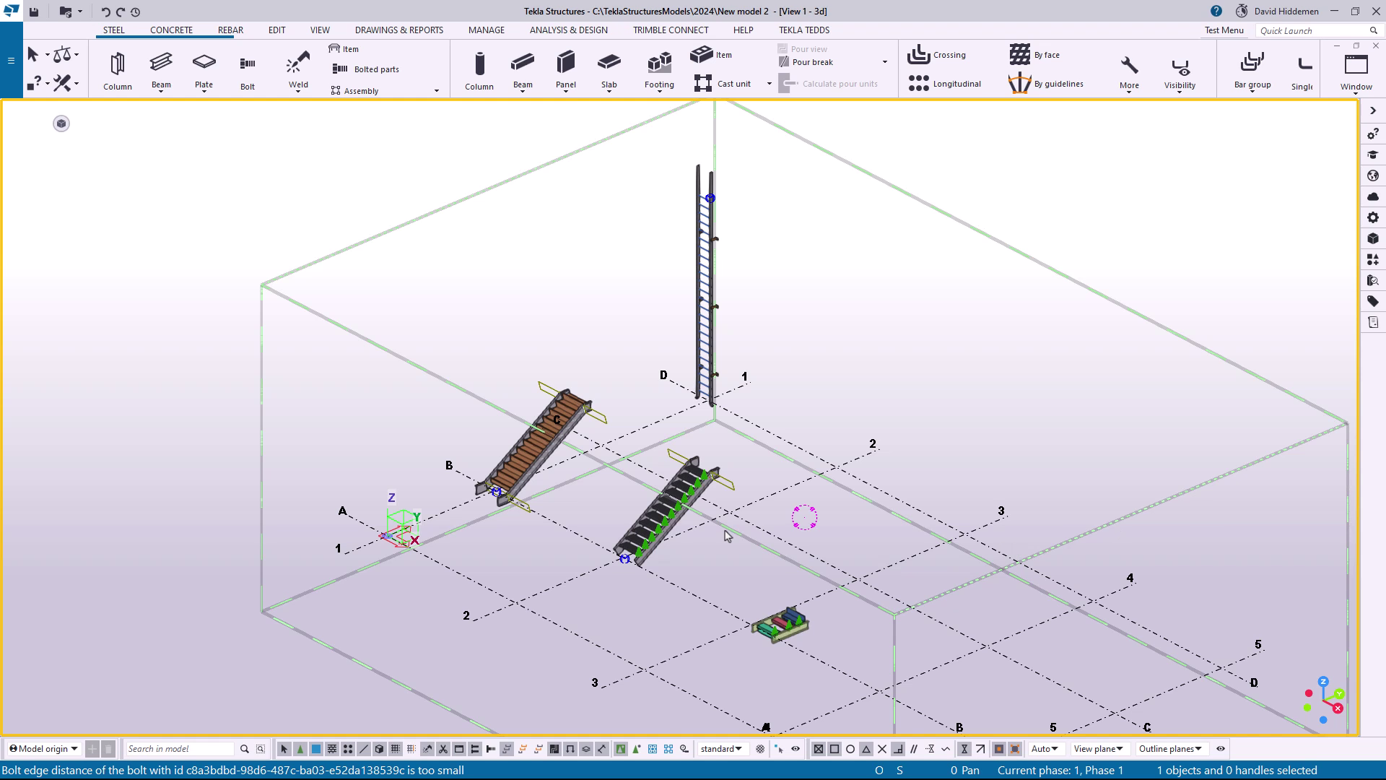
Examine the two stair components and their surroundings in the 3D model
{"action": "scroll", "coordinate": [527, 538], "scroll_direction": "up", "scroll_amount": 2}
{"action": "scroll", "coordinate": [581, 400], "scroll_direction": "up", "scroll_amount": 3}
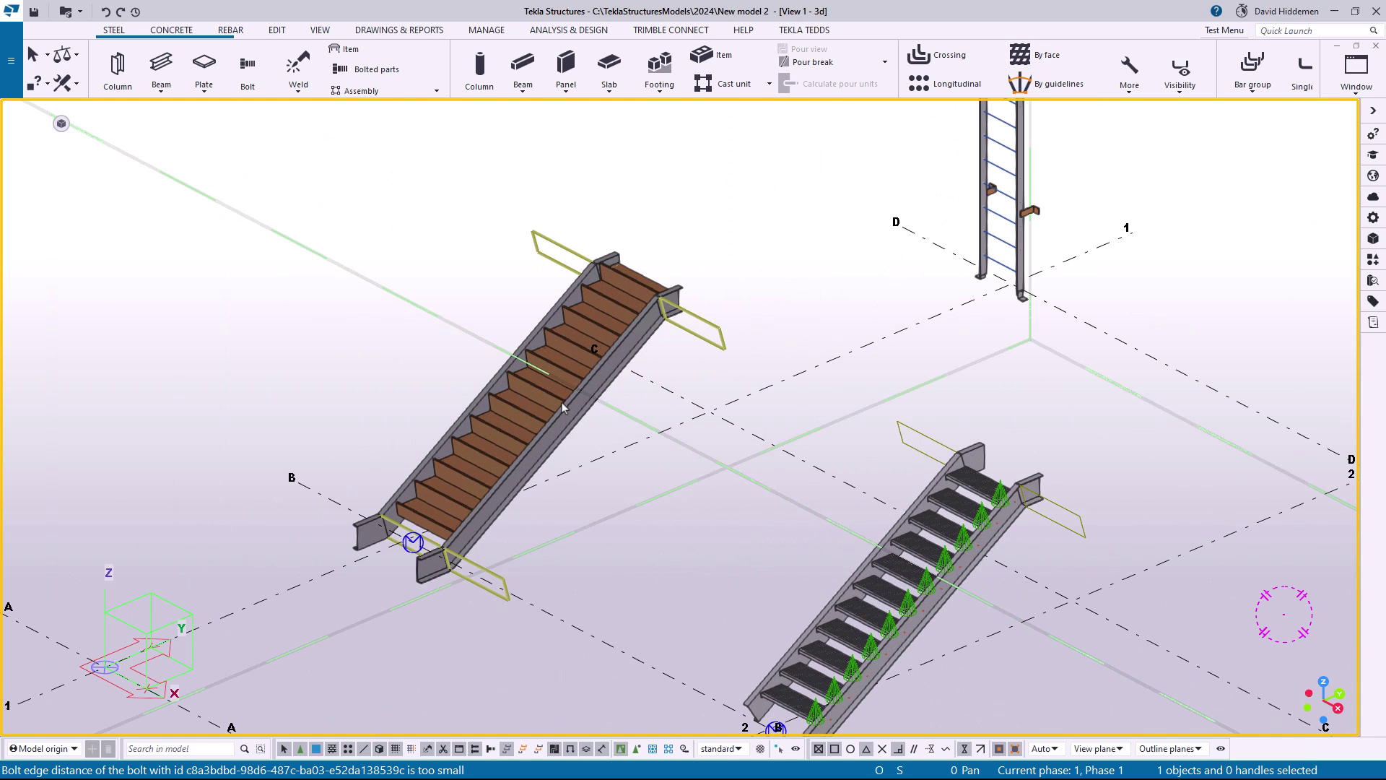
{"action": "scroll", "coordinate": [561, 401], "scroll_direction": "up", "scroll_amount": 1}
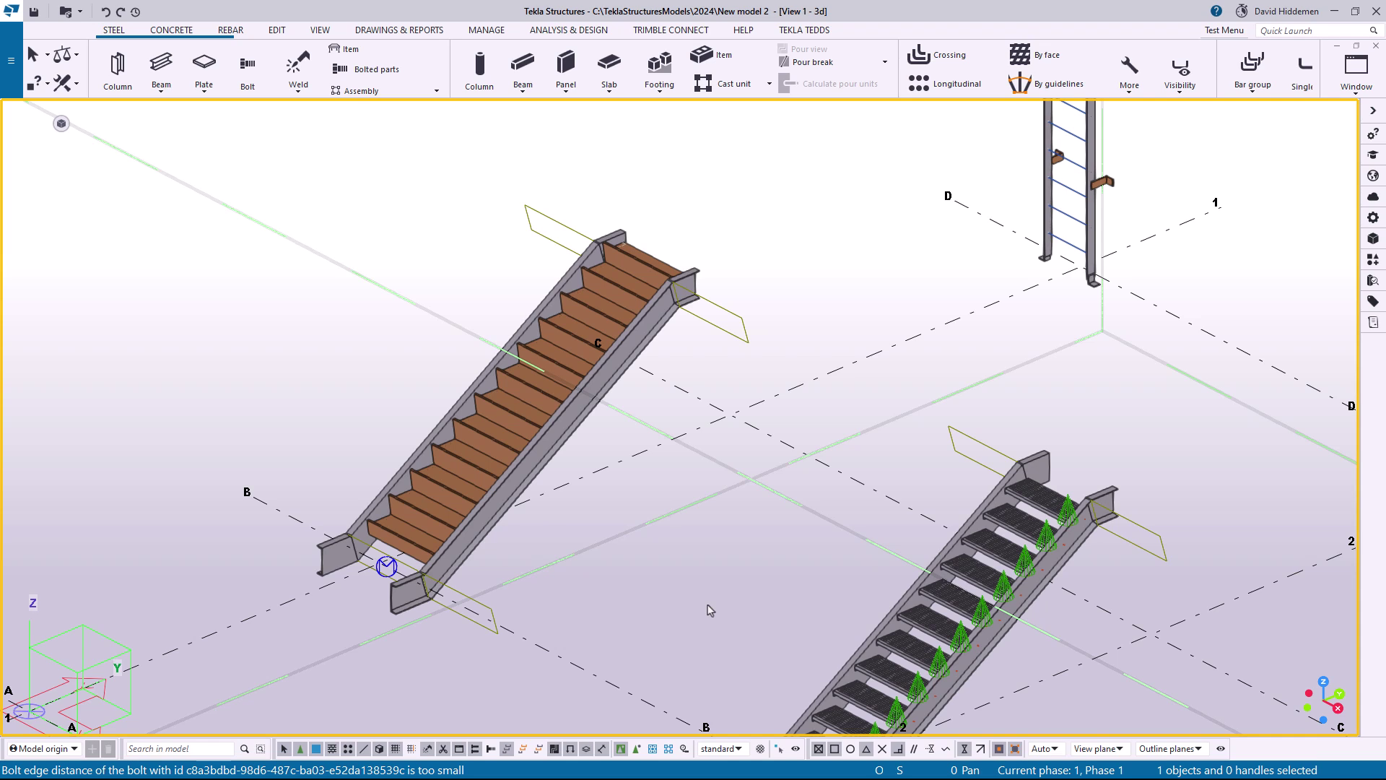
{"action": "scroll", "coordinate": [708, 610], "scroll_direction": "down", "scroll_amount": 3}
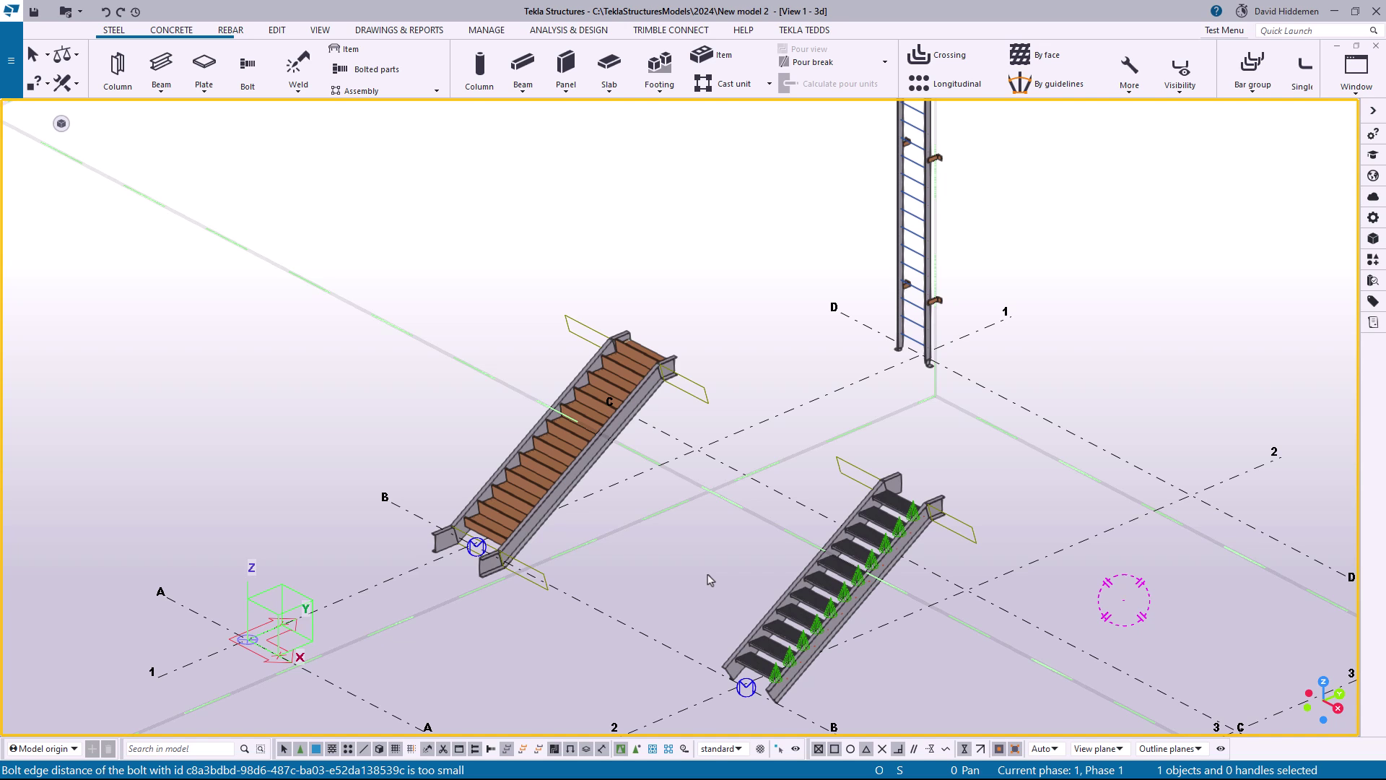
{"action": "middle_click_drag", "start_coordinate": [1046, 474], "coordinate": [988, 463]}
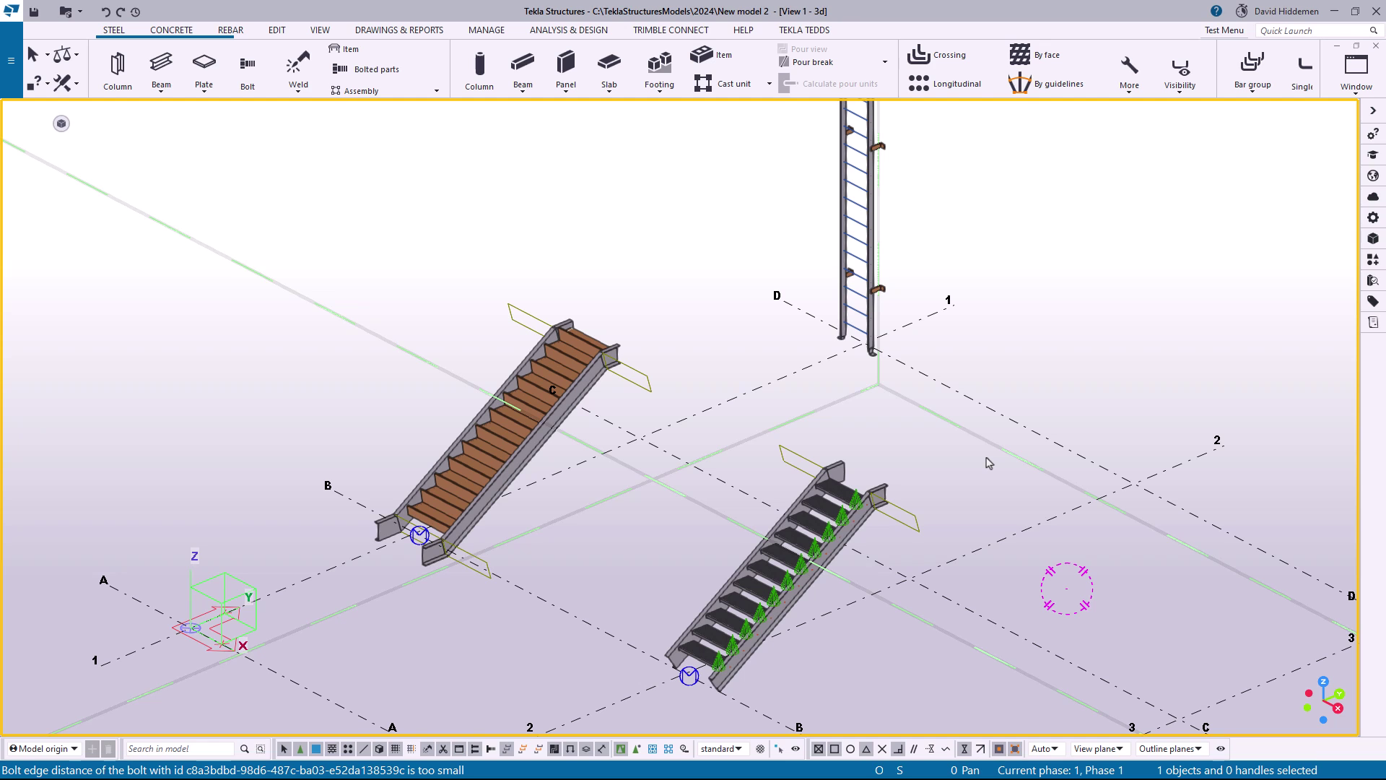
{"action": "scroll", "coordinate": [988, 463], "scroll_direction": "down", "scroll_amount": 4}
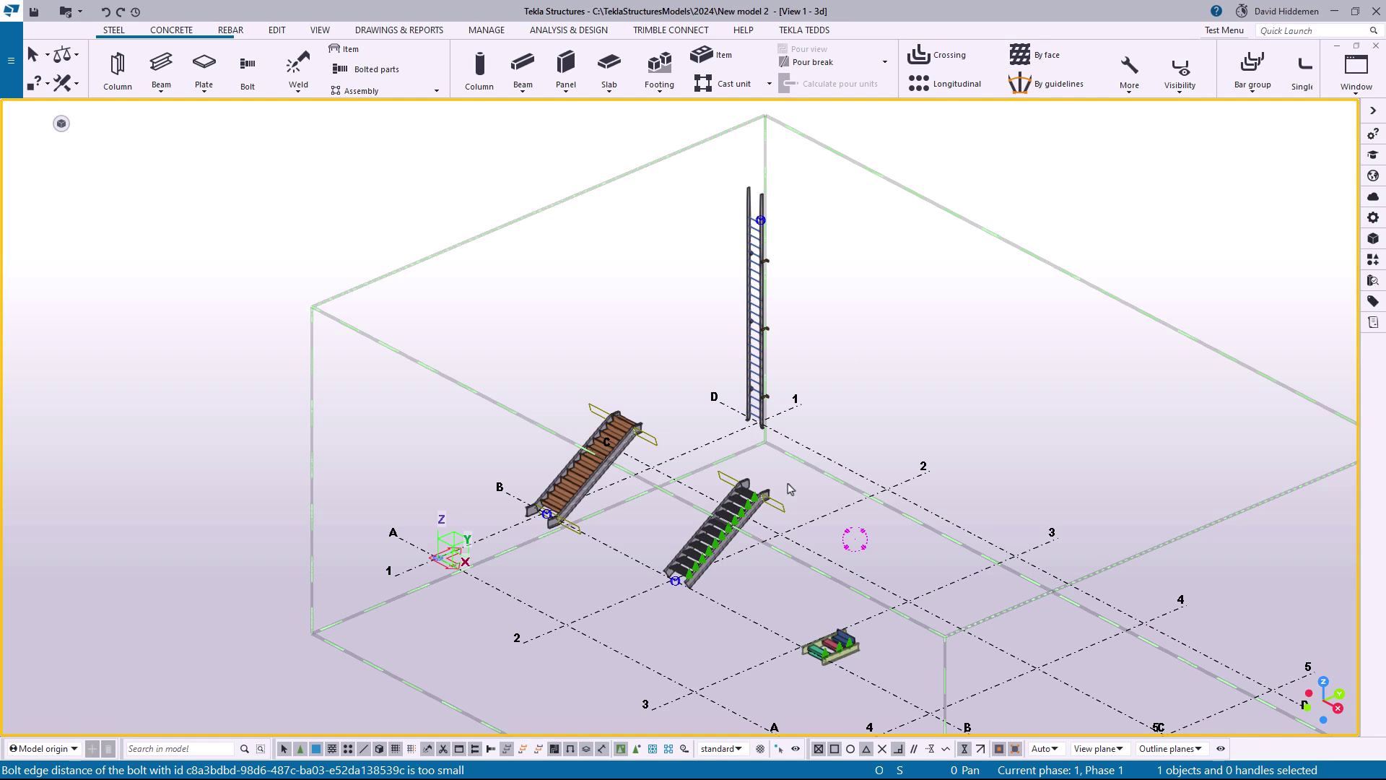
Set the cage ladder's stringer cuts to At max. length with a 20'-0" stringer maximum length, and modify the ladder
{"action": "scroll", "coordinate": [678, 436], "scroll_direction": "up", "scroll_amount": 5}
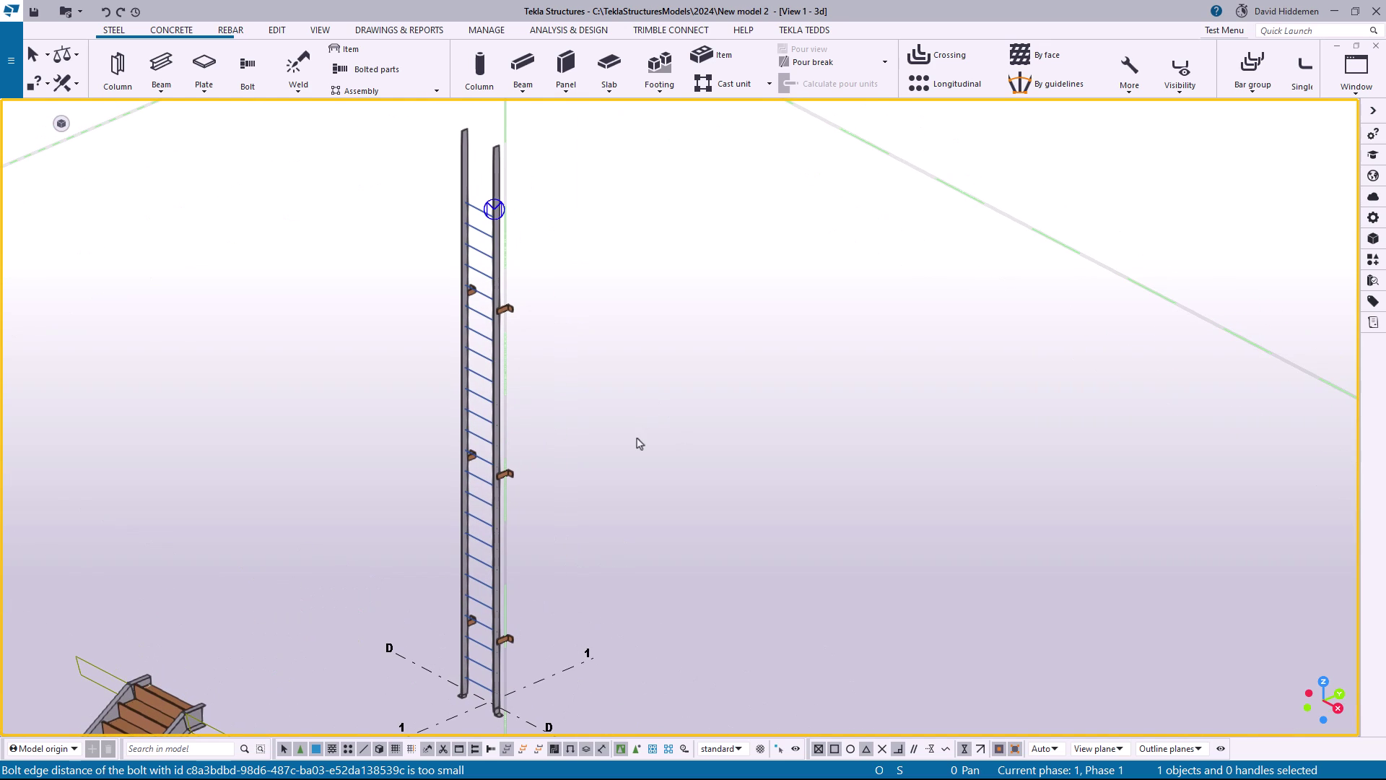
{"action": "left_click", "coordinate": [504, 440]}
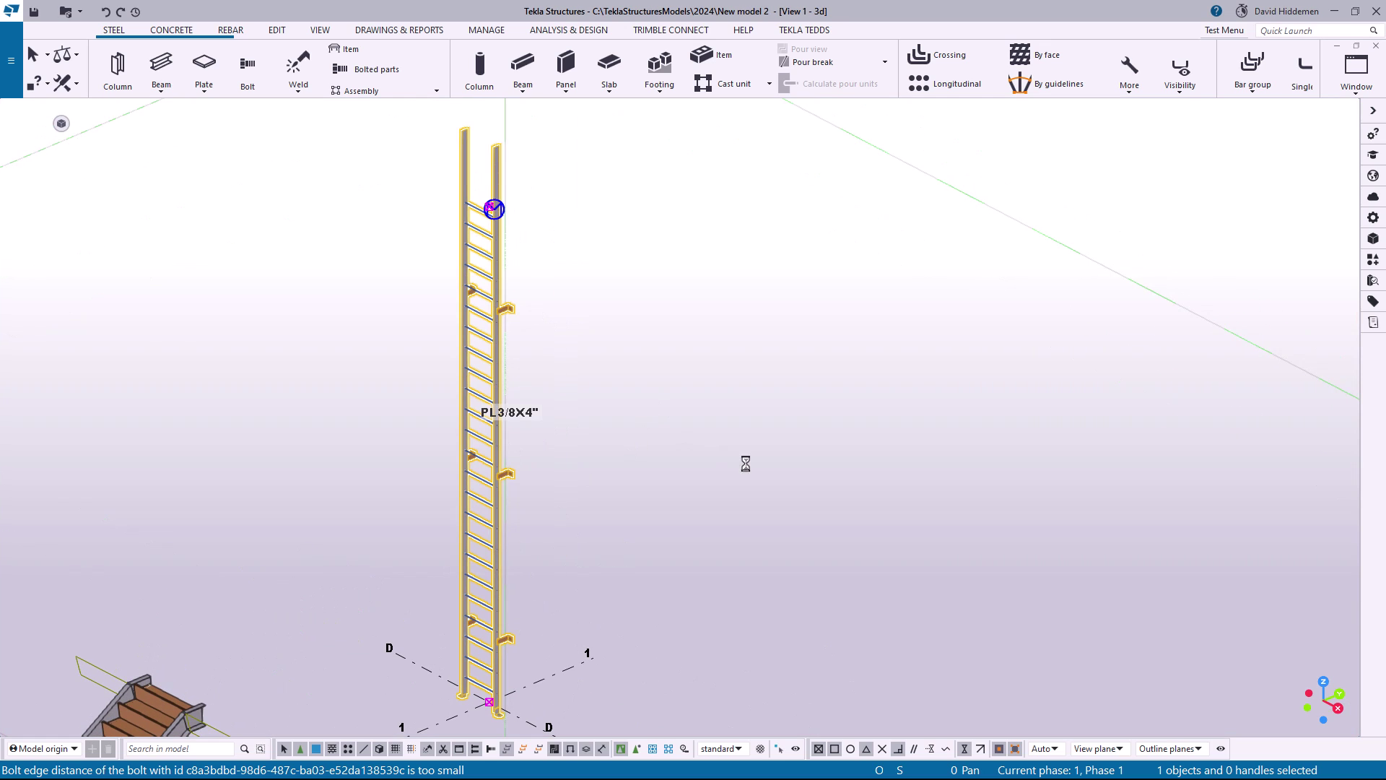
{"action": "key", "text": "alt+Return"}
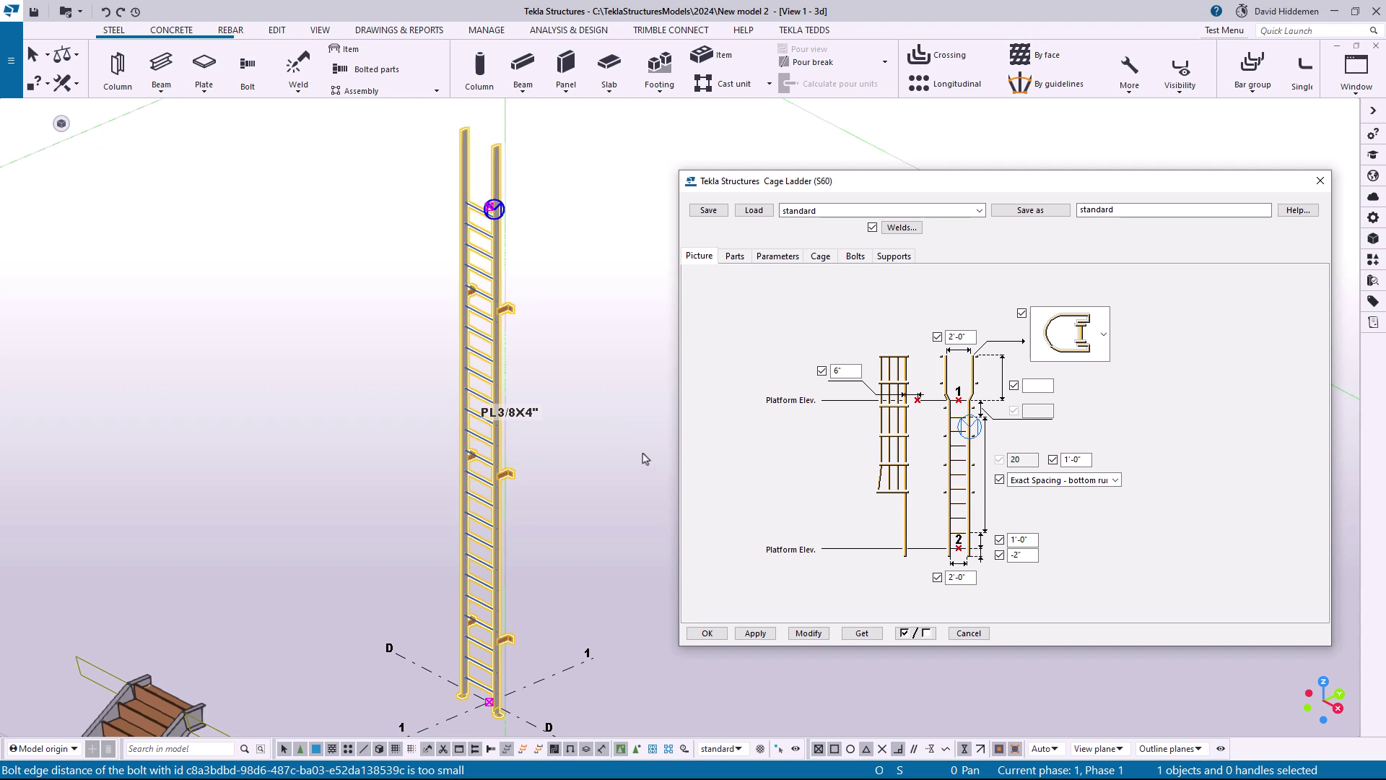
{"action": "left_click", "coordinate": [786, 262]}
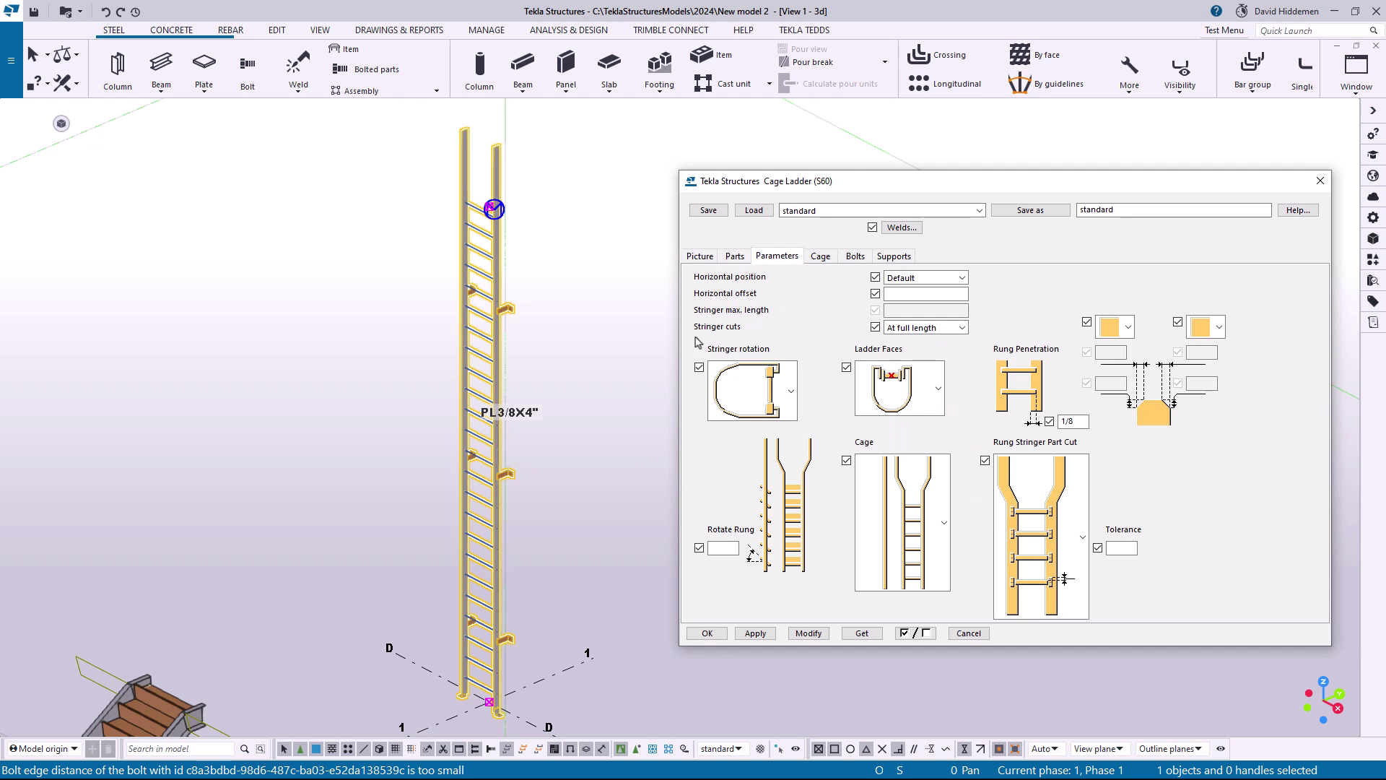
{"action": "left_click", "coordinate": [924, 328]}
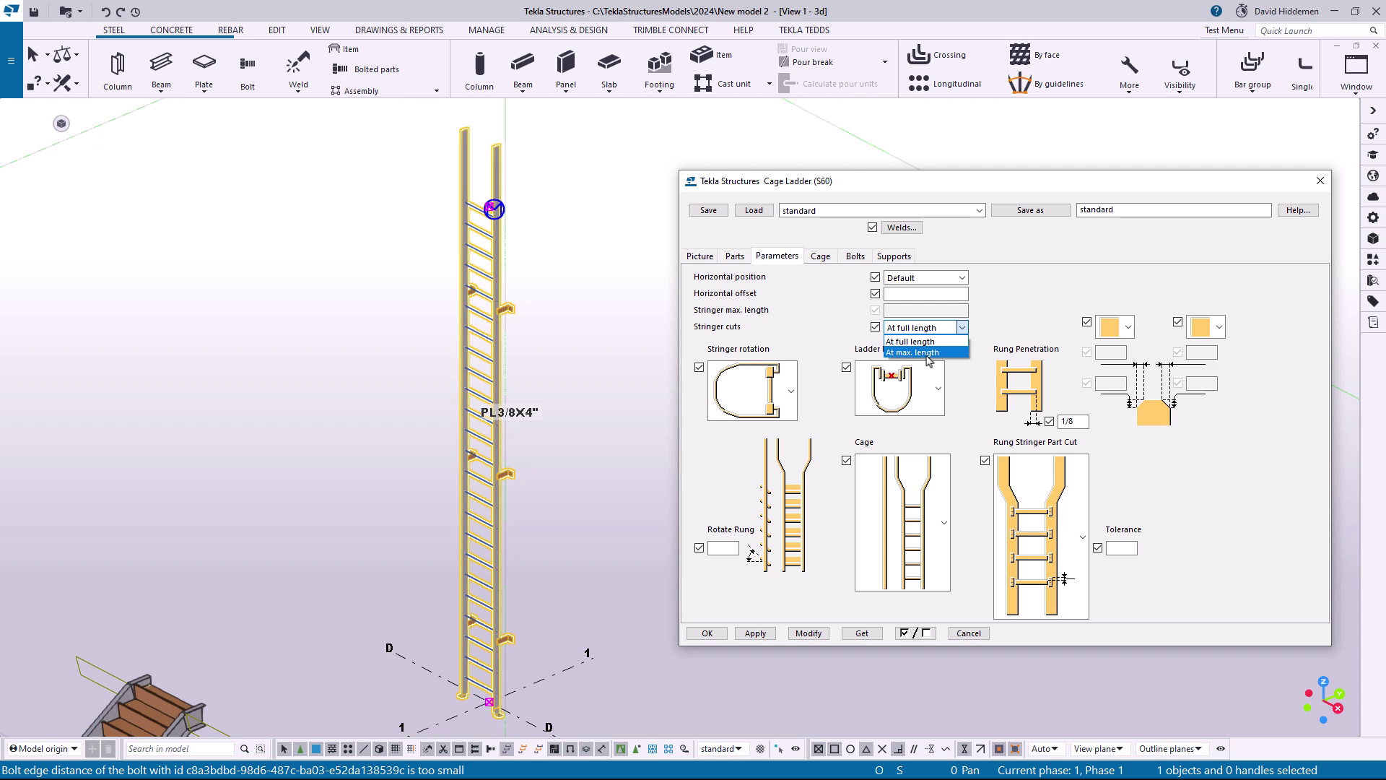
{"action": "left_click", "coordinate": [928, 353]}
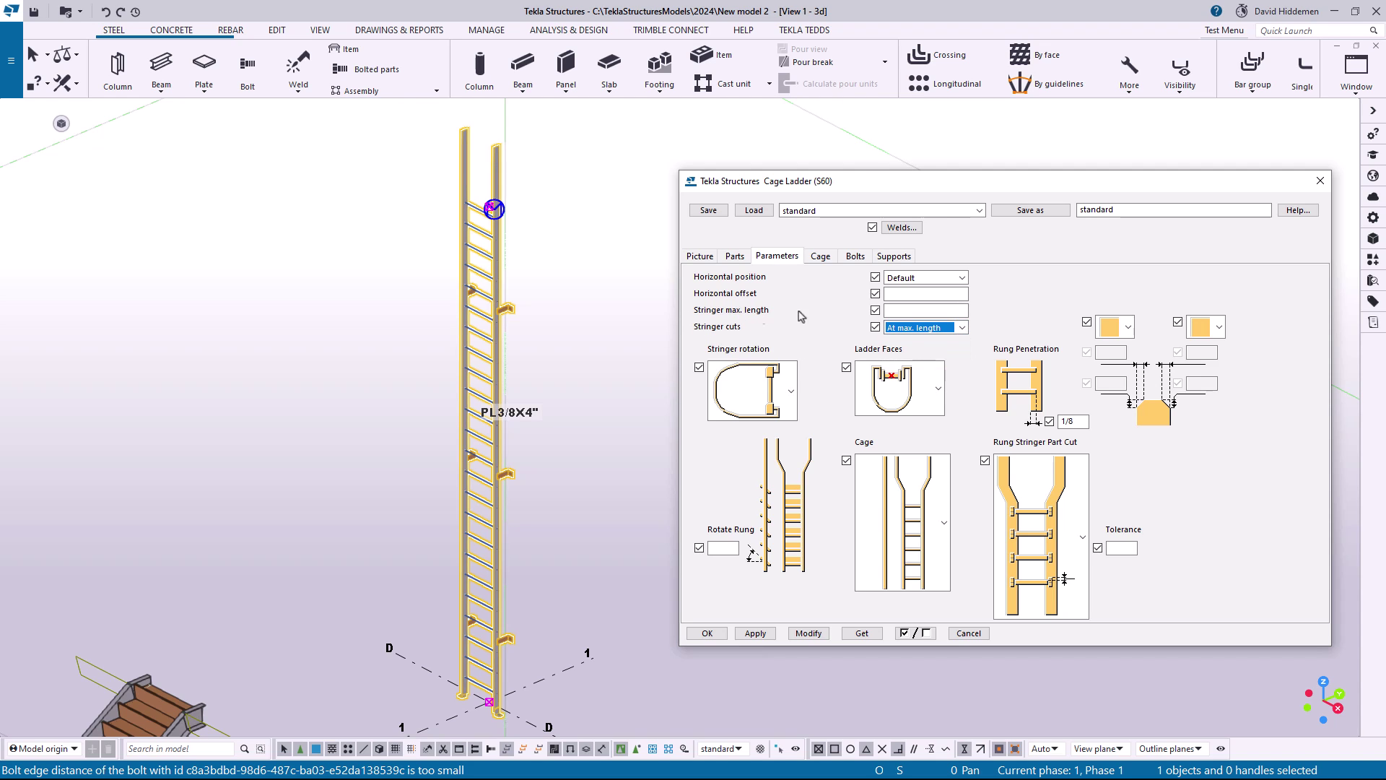
{"action": "left_click", "coordinate": [889, 311]}
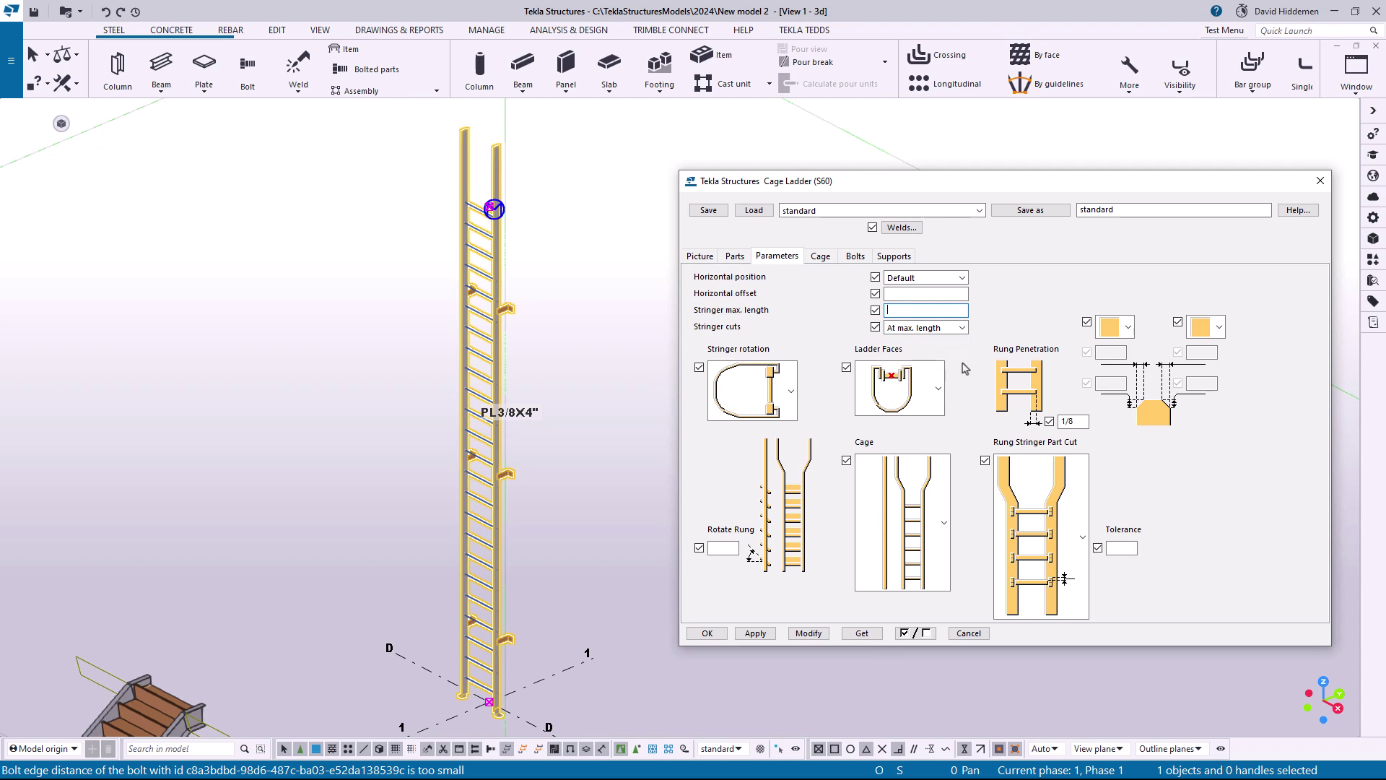
{"action": "type", "text": "20-0"}
{"action": "left_click_drag", "start_coordinate": [920, 310], "coordinate": [863, 317]}
{"action": "left_click", "coordinate": [808, 633]}
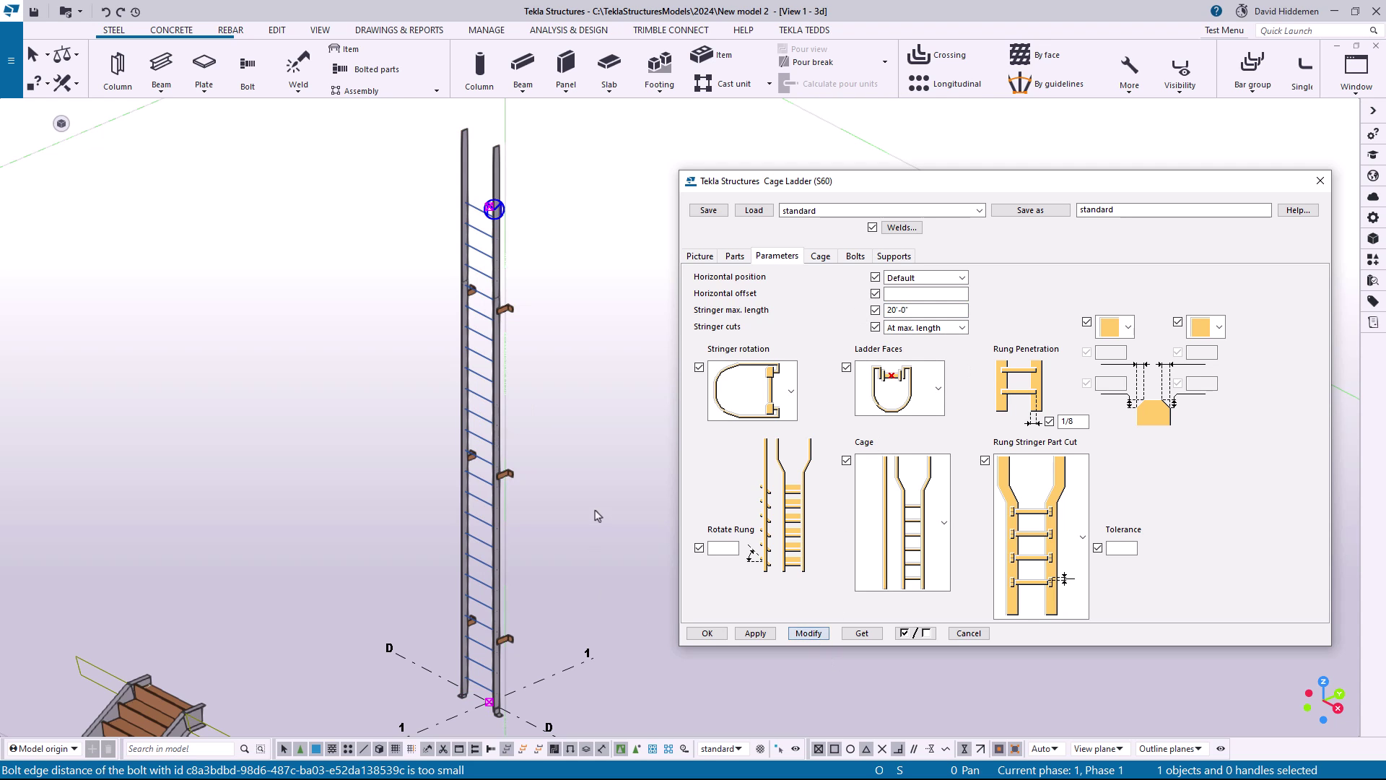
Inspect the stringer splice on both sides of the ladder, checking the separate stringer parts above and below each weld
{"action": "left_click", "coordinate": [531, 448]}
{"action": "scroll", "coordinate": [531, 448], "scroll_direction": "up", "scroll_amount": 10}
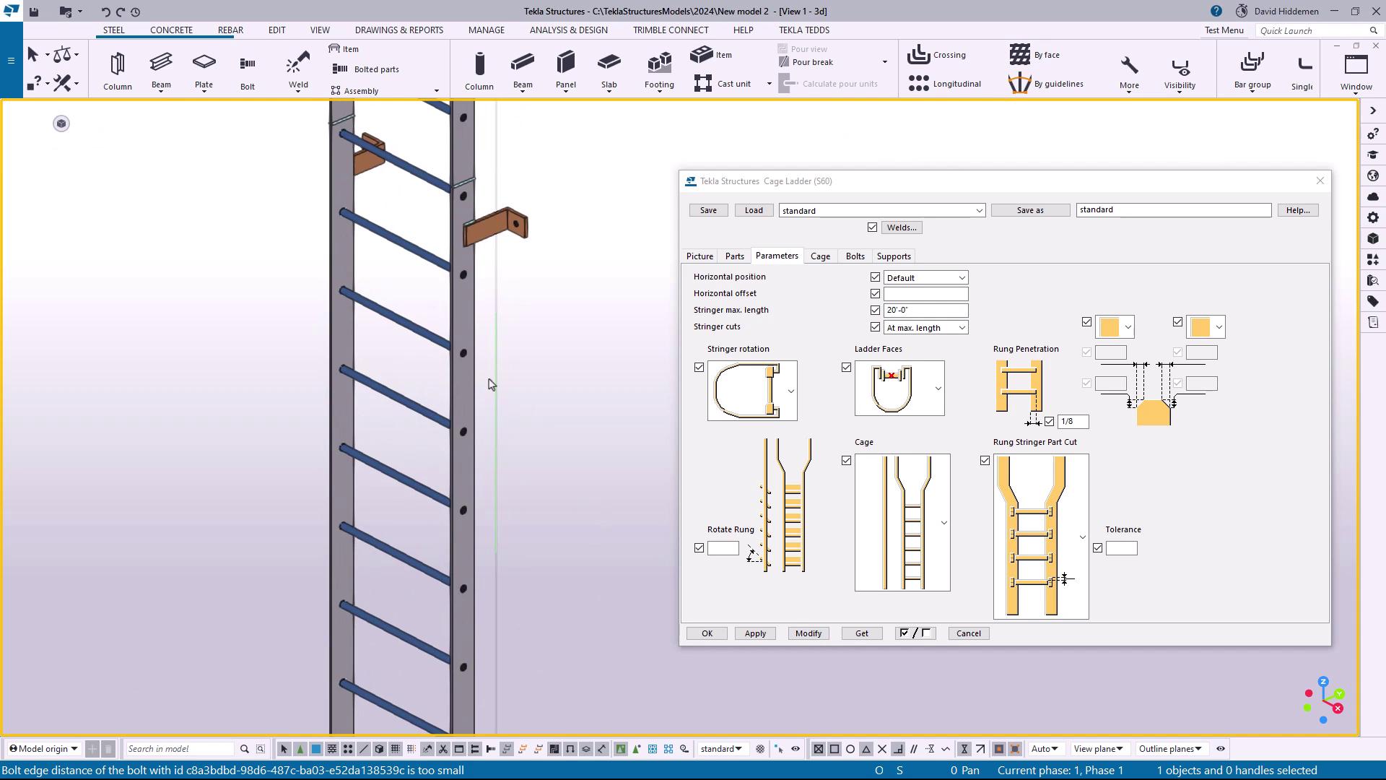
{"action": "scroll", "coordinate": [491, 319], "scroll_direction": "up", "scroll_amount": 4}
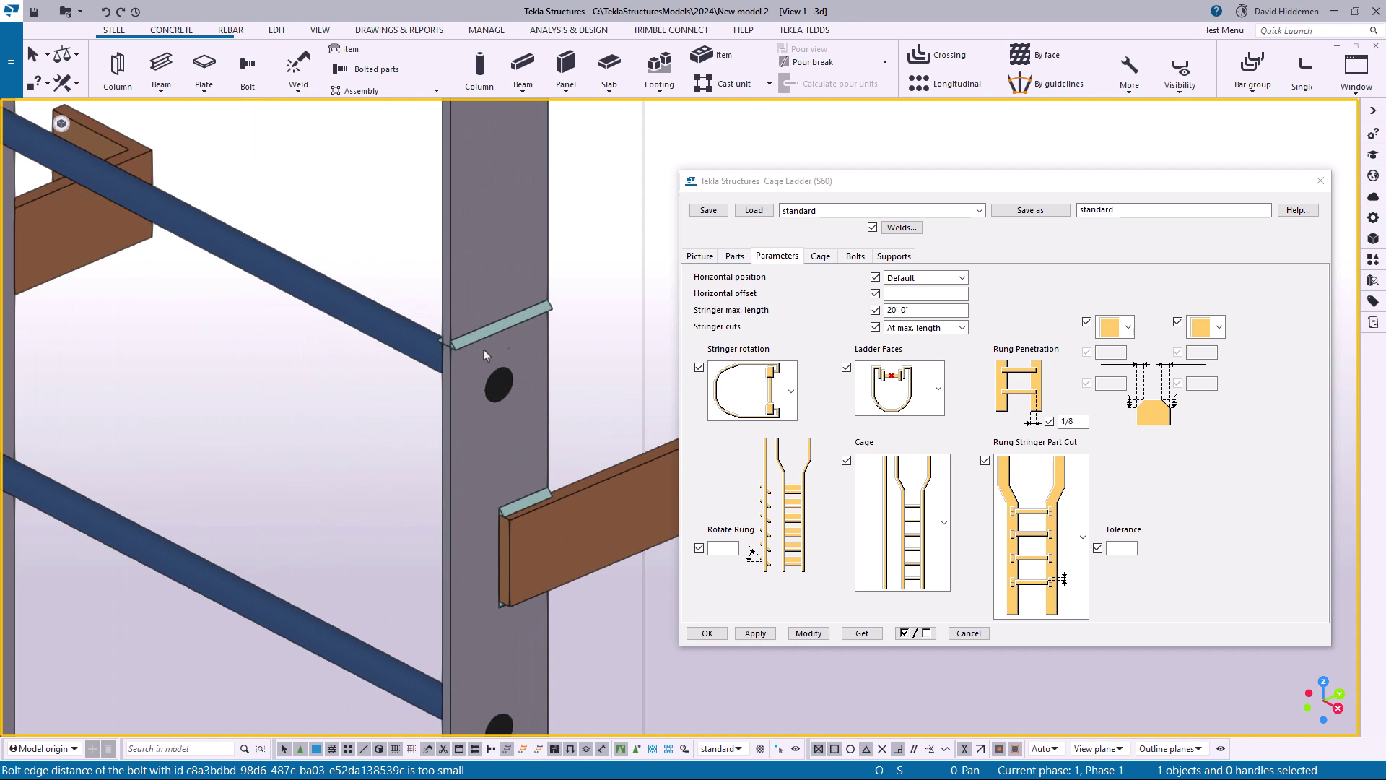
{"action": "scroll", "coordinate": [483, 349], "scroll_direction": "down", "scroll_amount": 4}
{"action": "scroll", "coordinate": [374, 288], "scroll_direction": "up", "scroll_amount": 4}
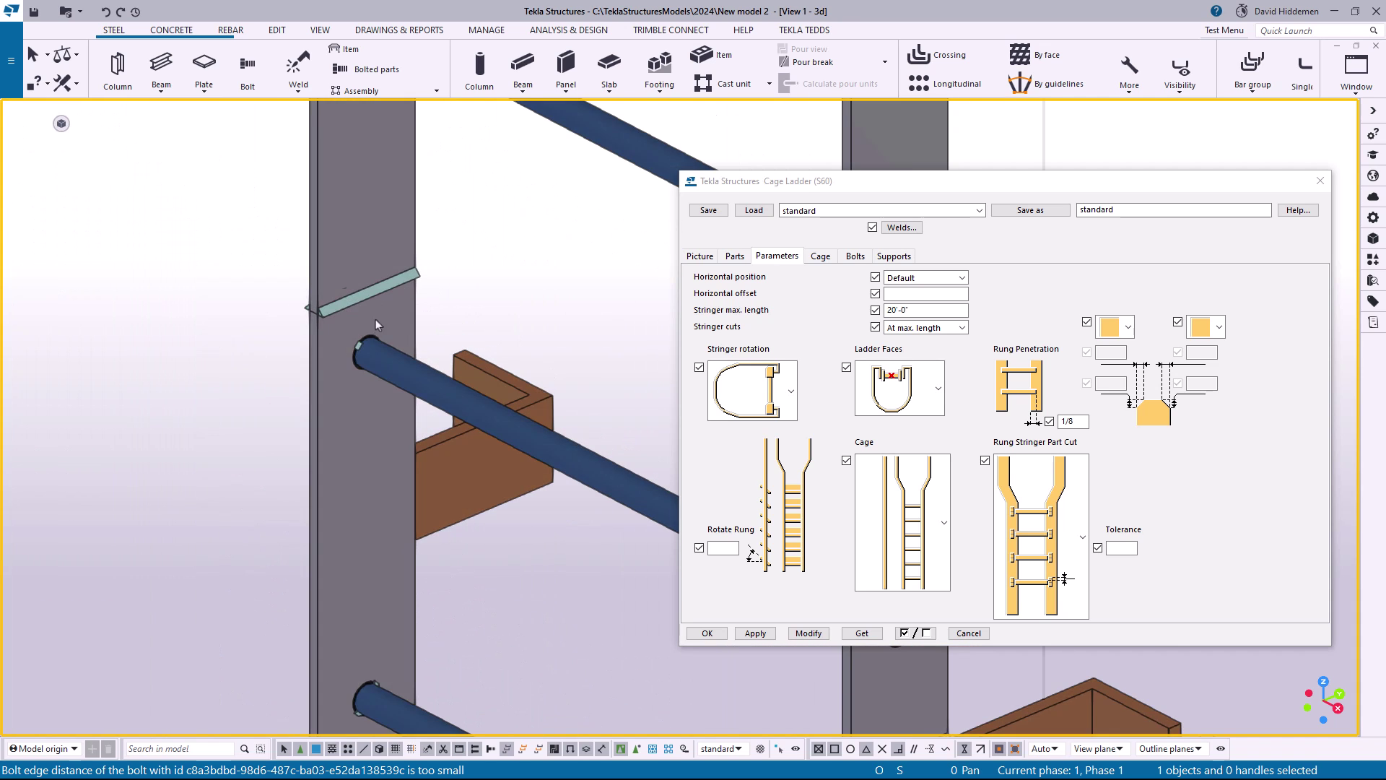
{"action": "scroll", "coordinate": [375, 319], "scroll_direction": "down", "scroll_amount": 3}
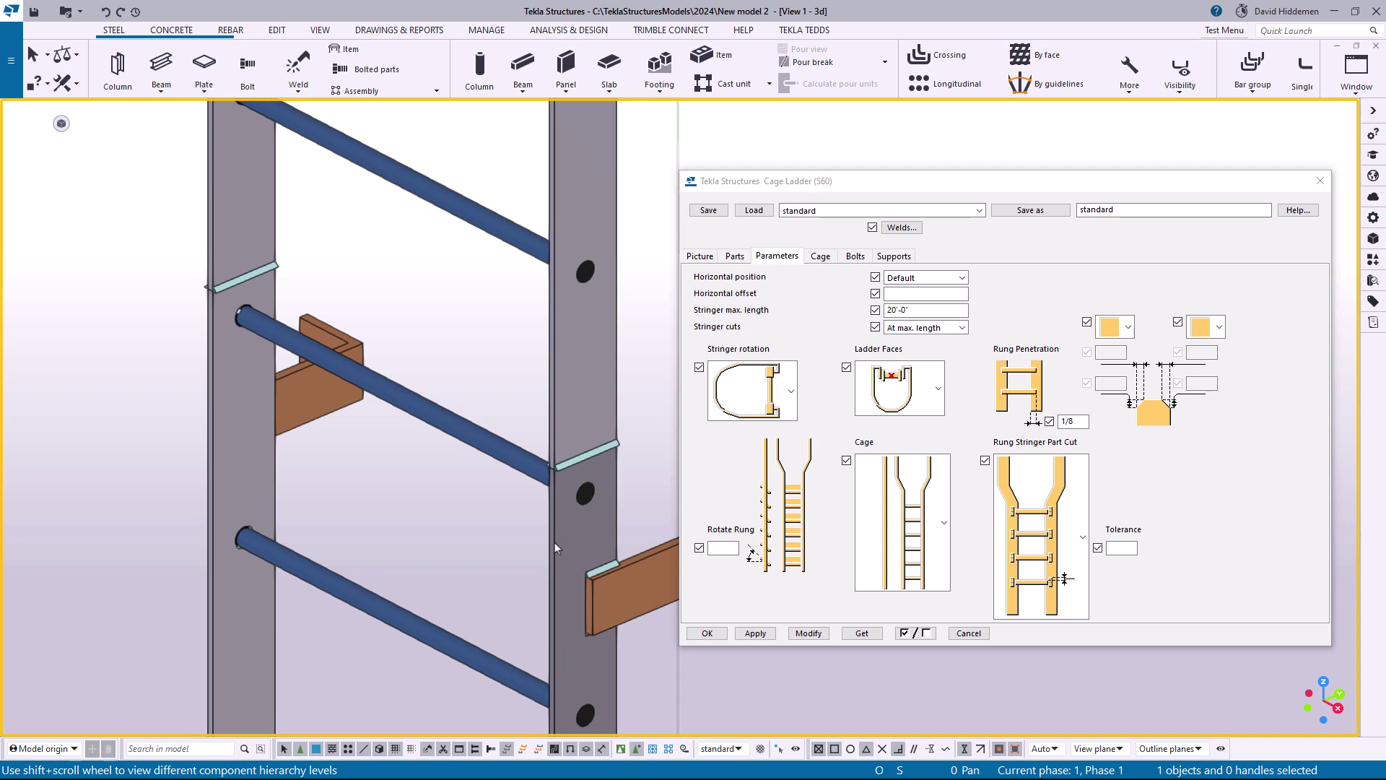
{"action": "left_click", "coordinate": [583, 359]}
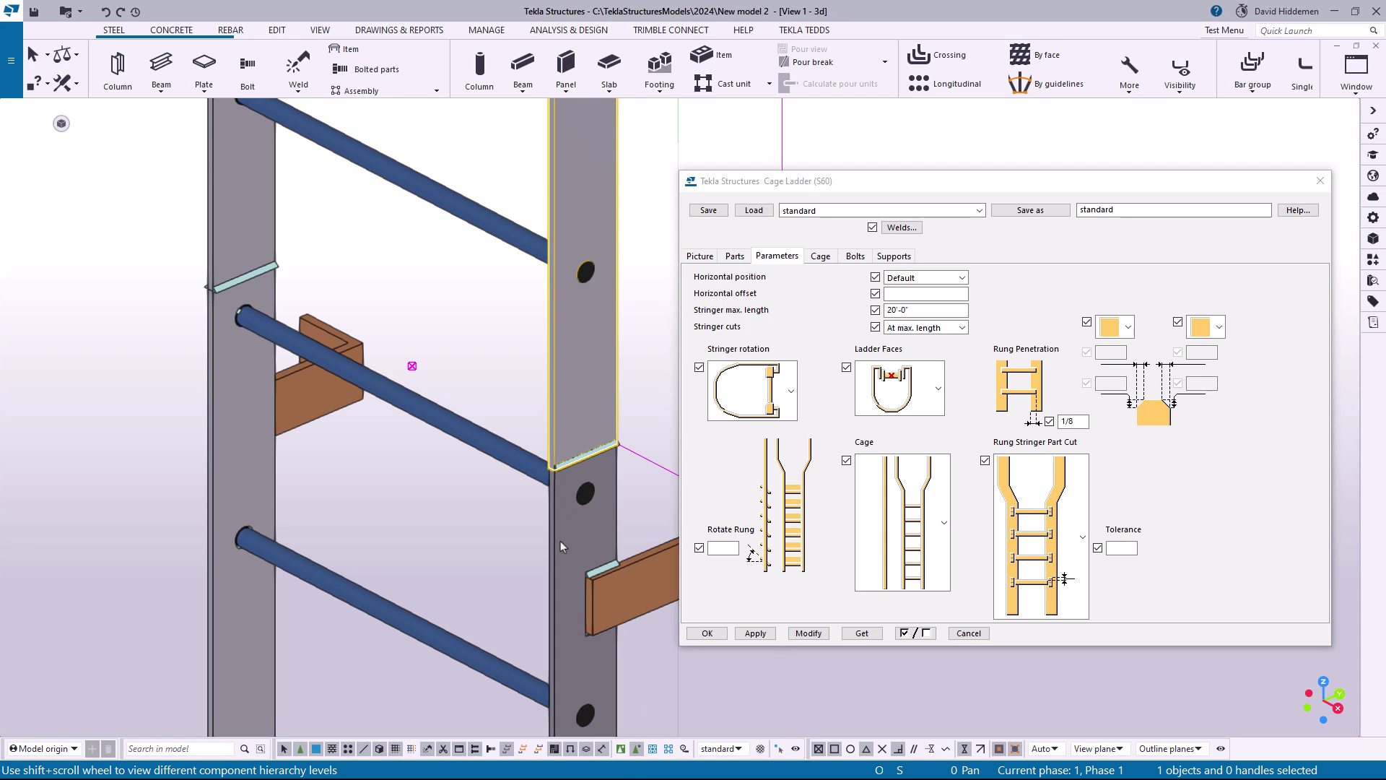
{"action": "left_click", "coordinate": [223, 424]}
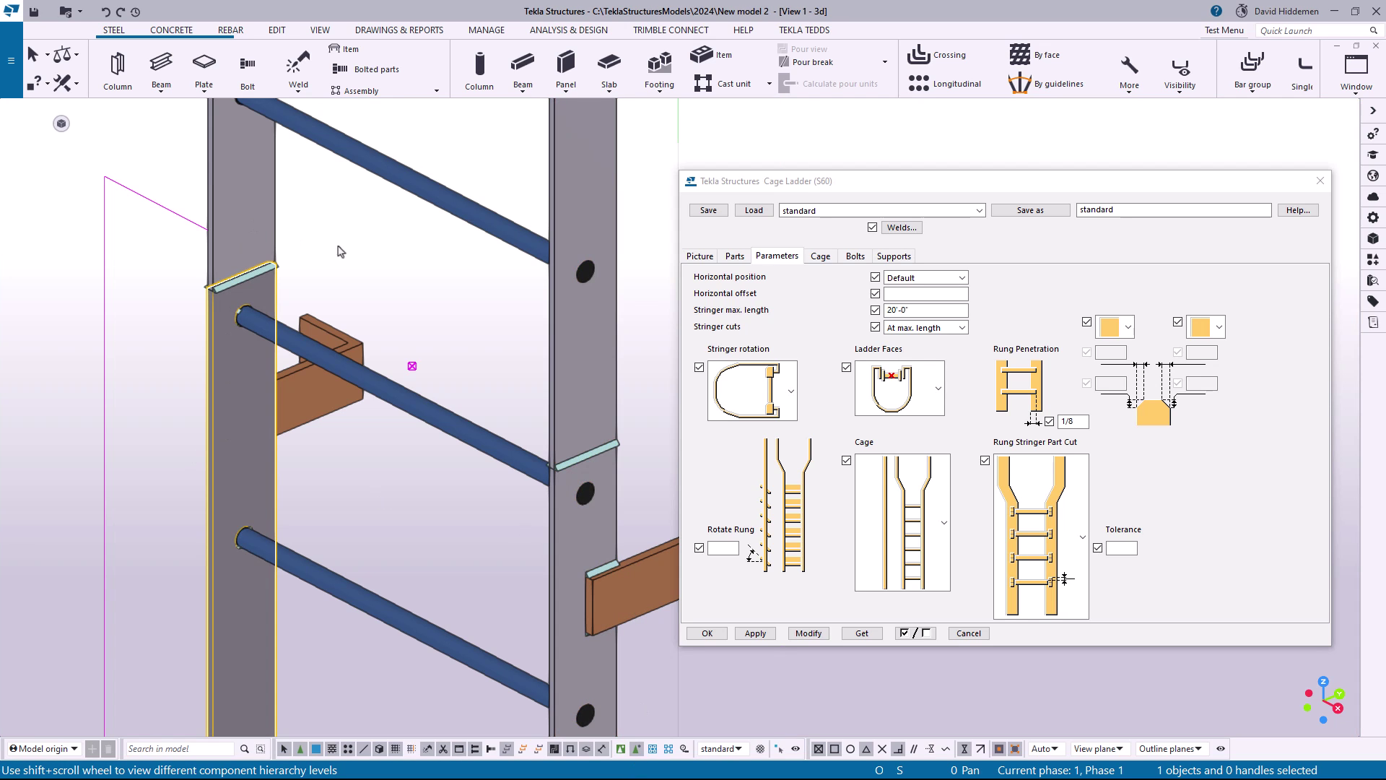
{"action": "scroll", "coordinate": [248, 227], "scroll_direction": "down", "scroll_amount": 2}
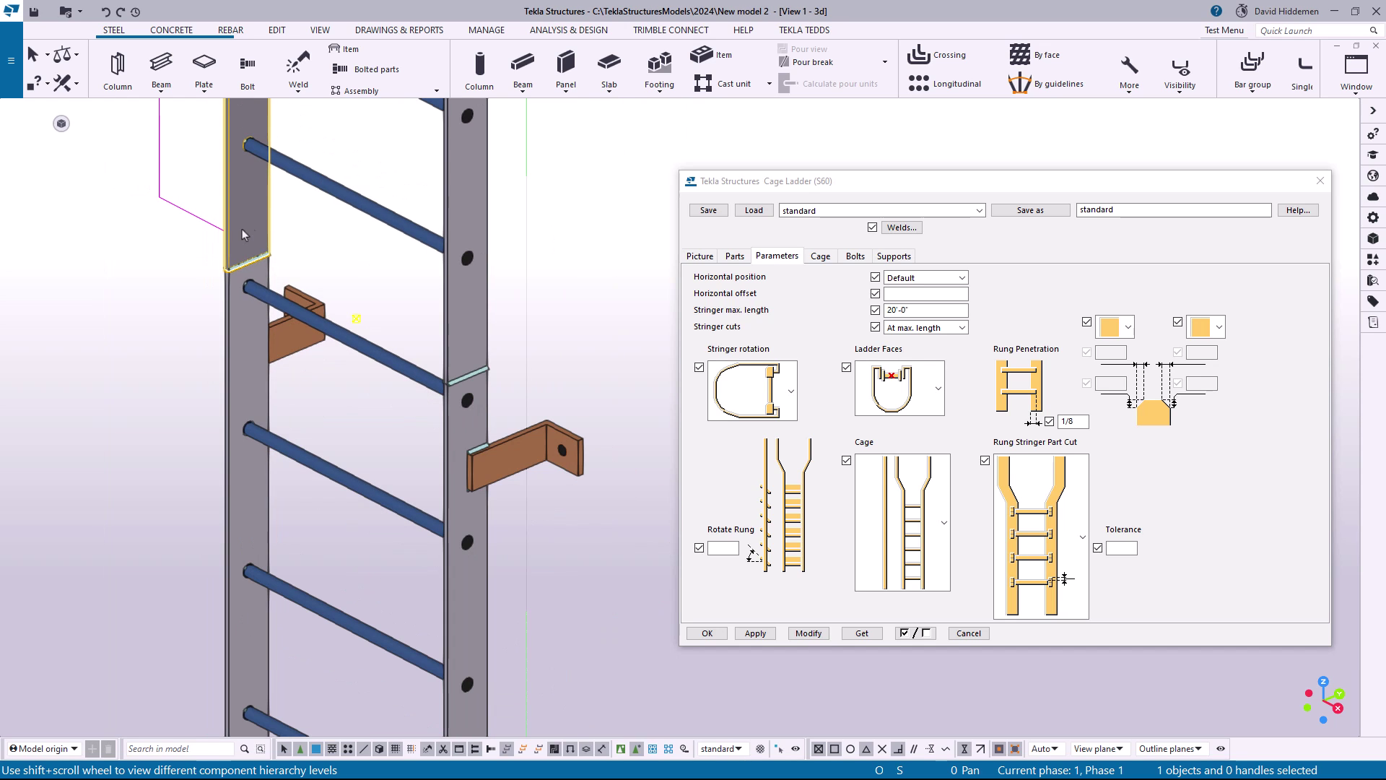
{"action": "left_click", "coordinate": [458, 364]}
{"action": "left_click", "coordinate": [476, 417]}
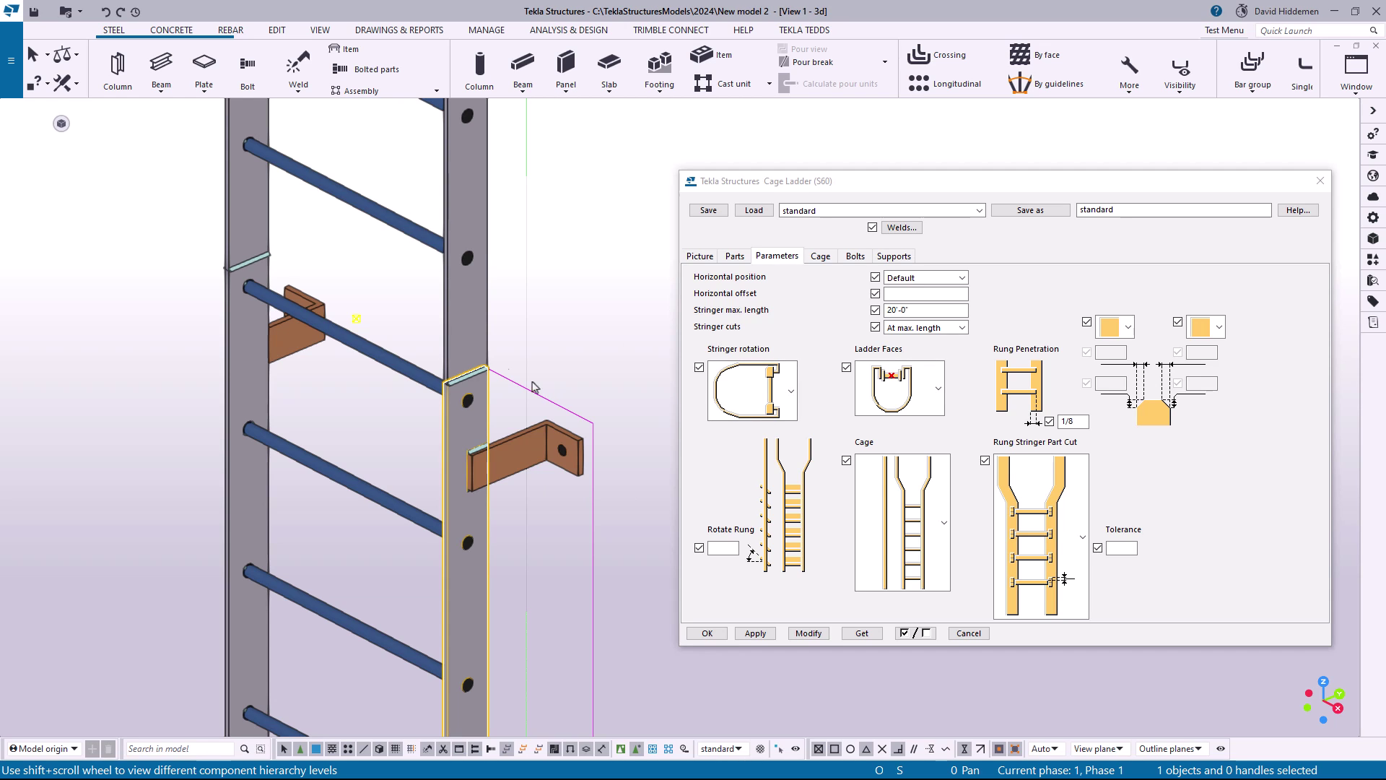
{"action": "left_click", "coordinate": [480, 338]}
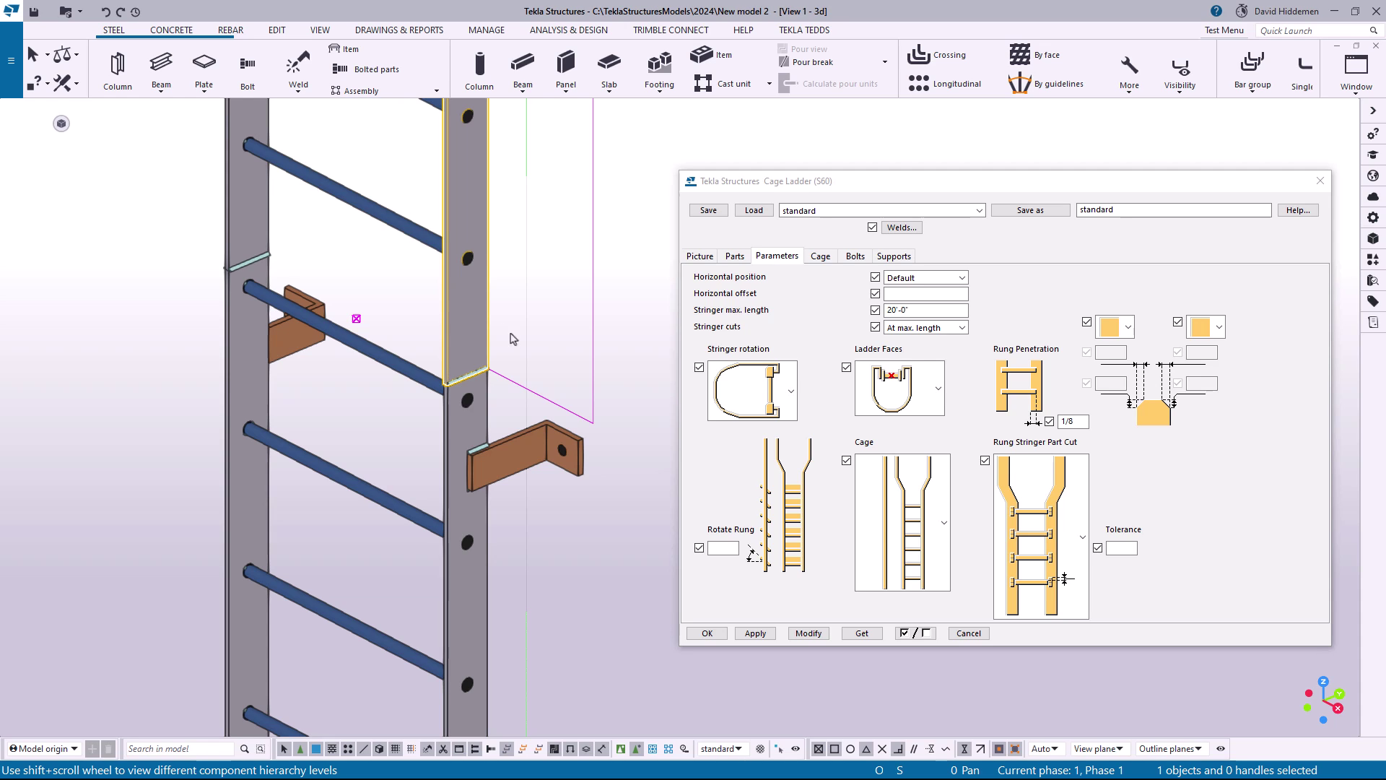
{"action": "left_click", "coordinate": [486, 569]}
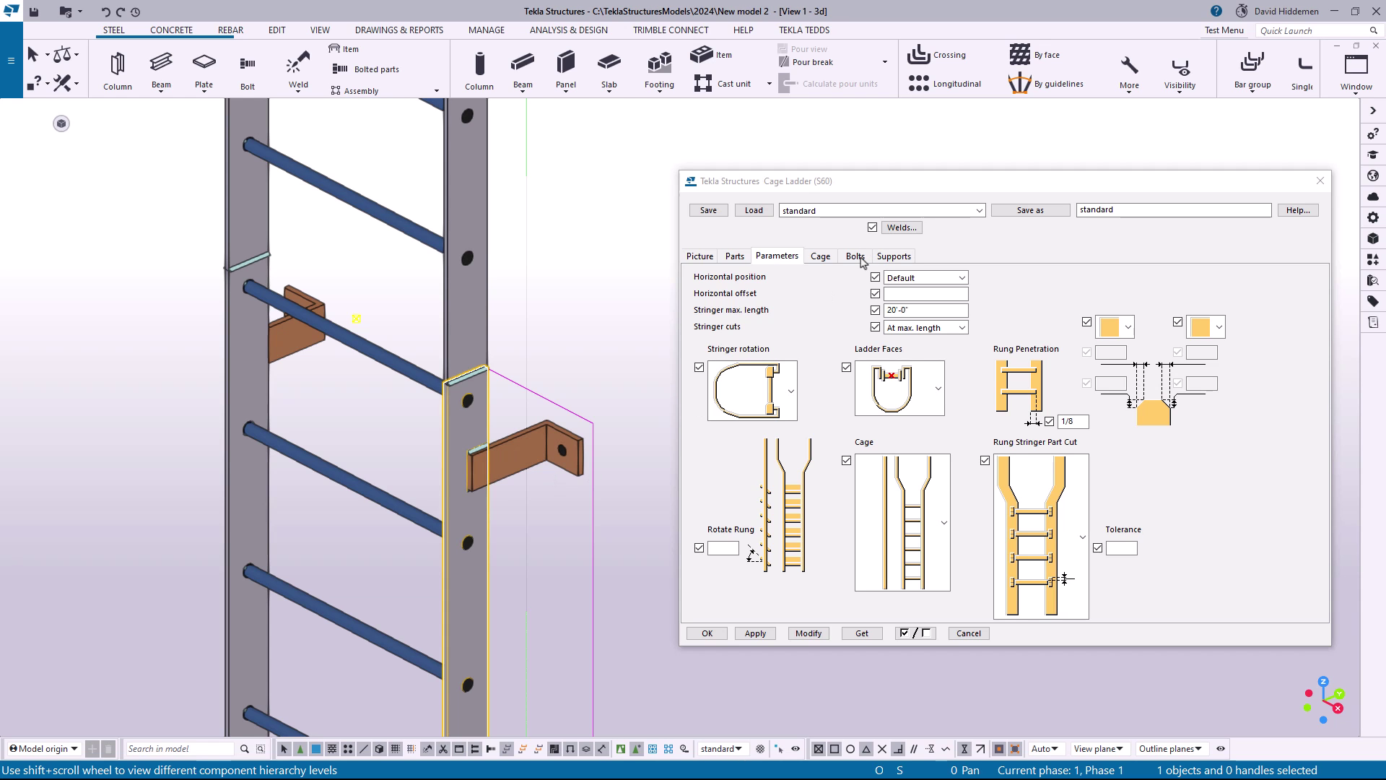
Bring up the ladder's bolt settings and examine the base clip angle and the wall support brackets along the stringer
{"action": "left_click", "coordinate": [855, 256]}
{"action": "scroll", "coordinate": [557, 557], "scroll_direction": "down", "scroll_amount": 5}
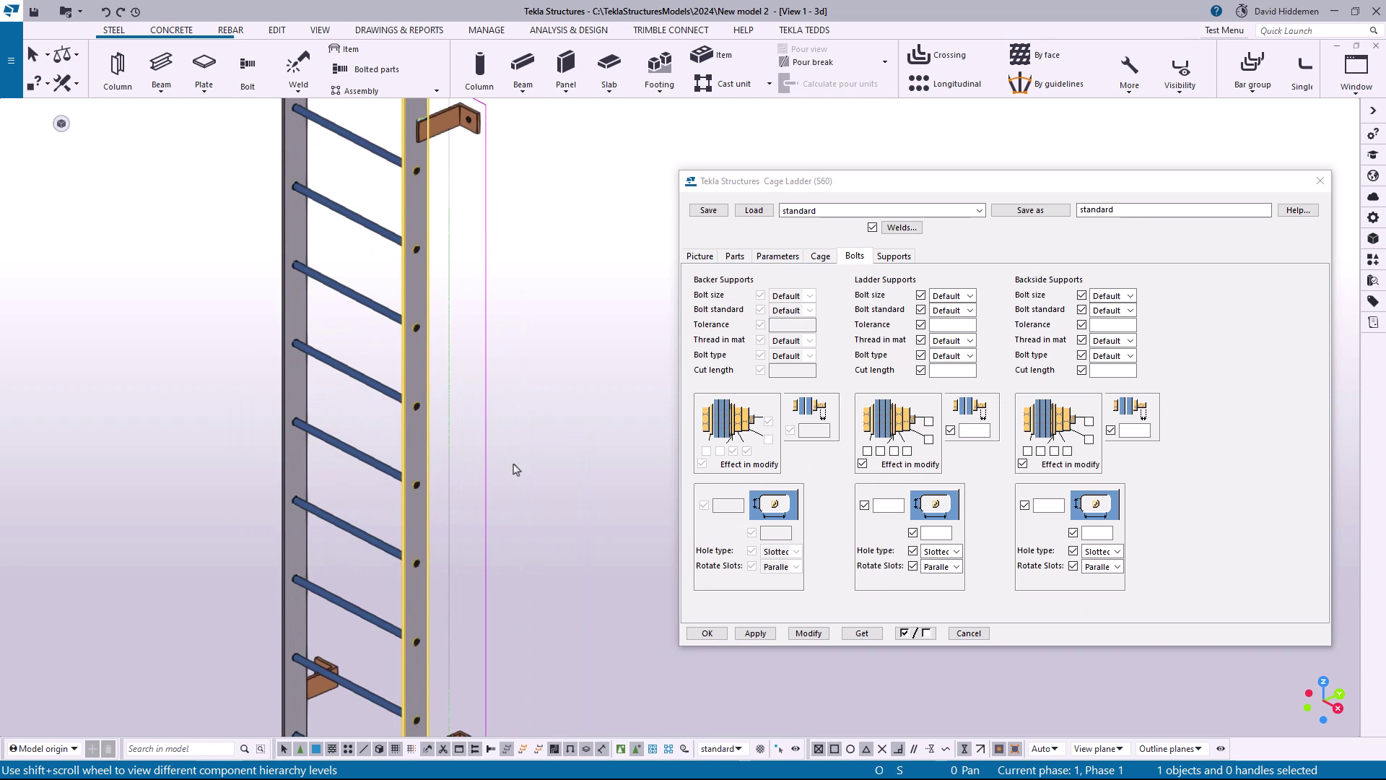
{"action": "middle_click_drag", "start_coordinate": [514, 464], "coordinate": [484, 309]}
{"action": "middle_click_drag", "start_coordinate": [502, 553], "coordinate": [498, 216]}
{"action": "middle_click_drag", "start_coordinate": [426, 625], "coordinate": [470, 253]}
{"action": "middle_click_drag", "start_coordinate": [482, 624], "coordinate": [496, 444]}
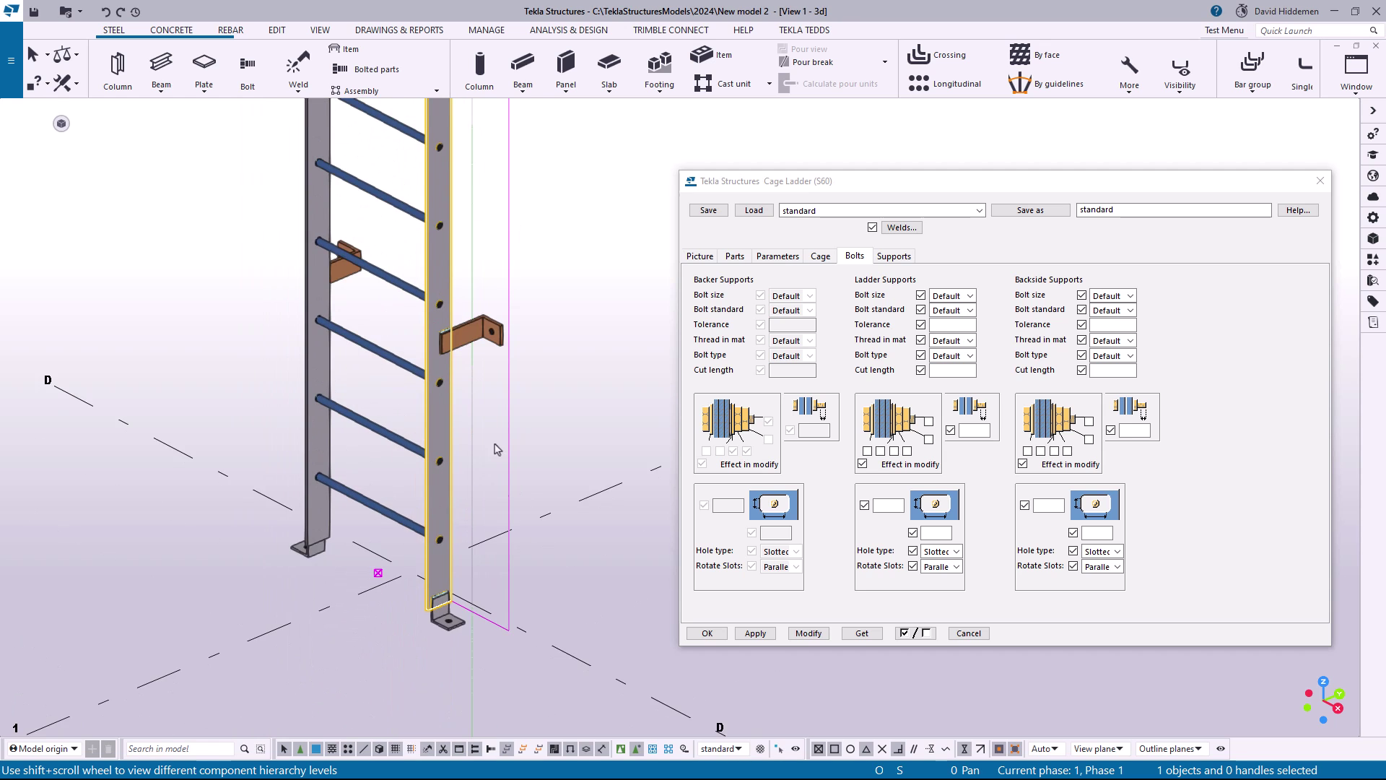
{"action": "scroll", "coordinate": [473, 653], "scroll_direction": "up", "scroll_amount": 6}
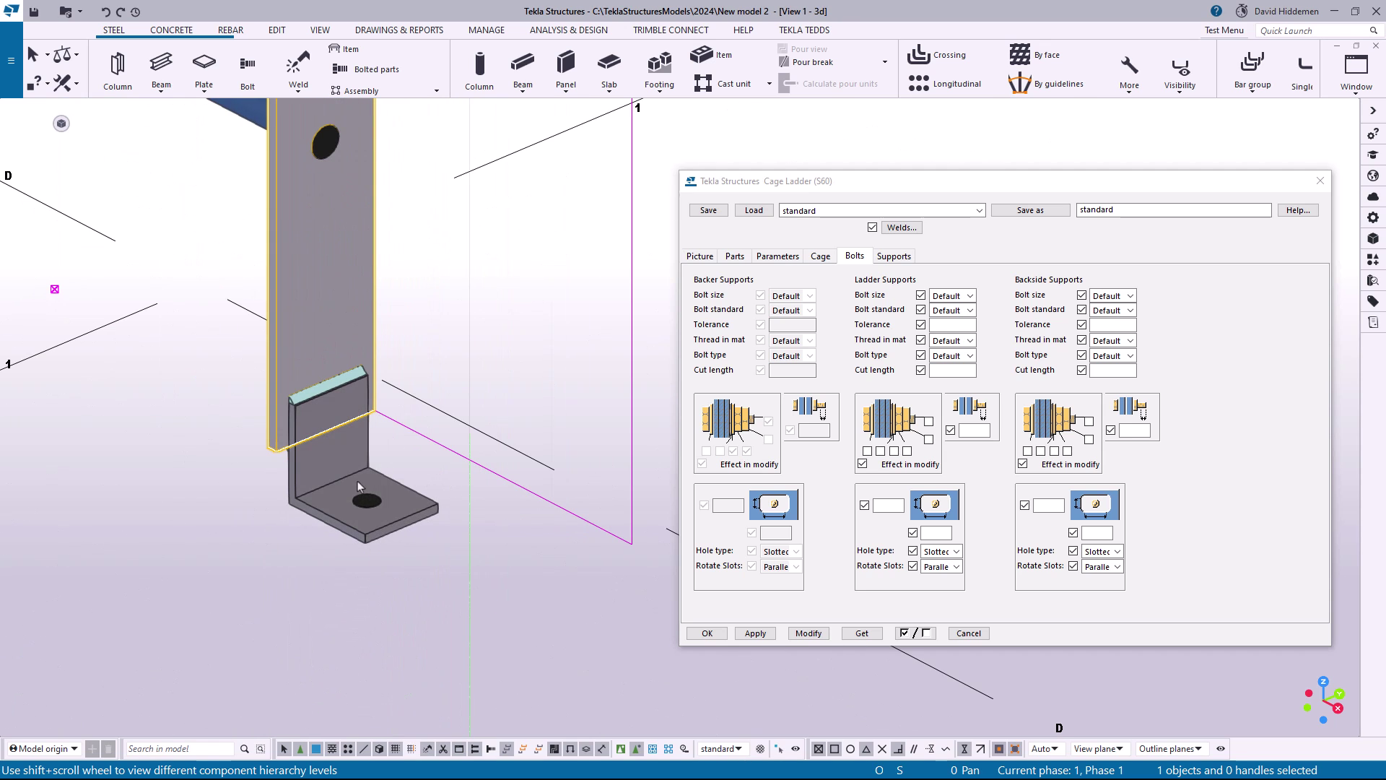
{"action": "scroll", "coordinate": [358, 481], "scroll_direction": "down", "scroll_amount": 4}
{"action": "middle_click_drag", "start_coordinate": [404, 318], "coordinate": [423, 525]}
{"action": "middle_click_drag", "start_coordinate": [458, 290], "coordinate": [458, 465]}
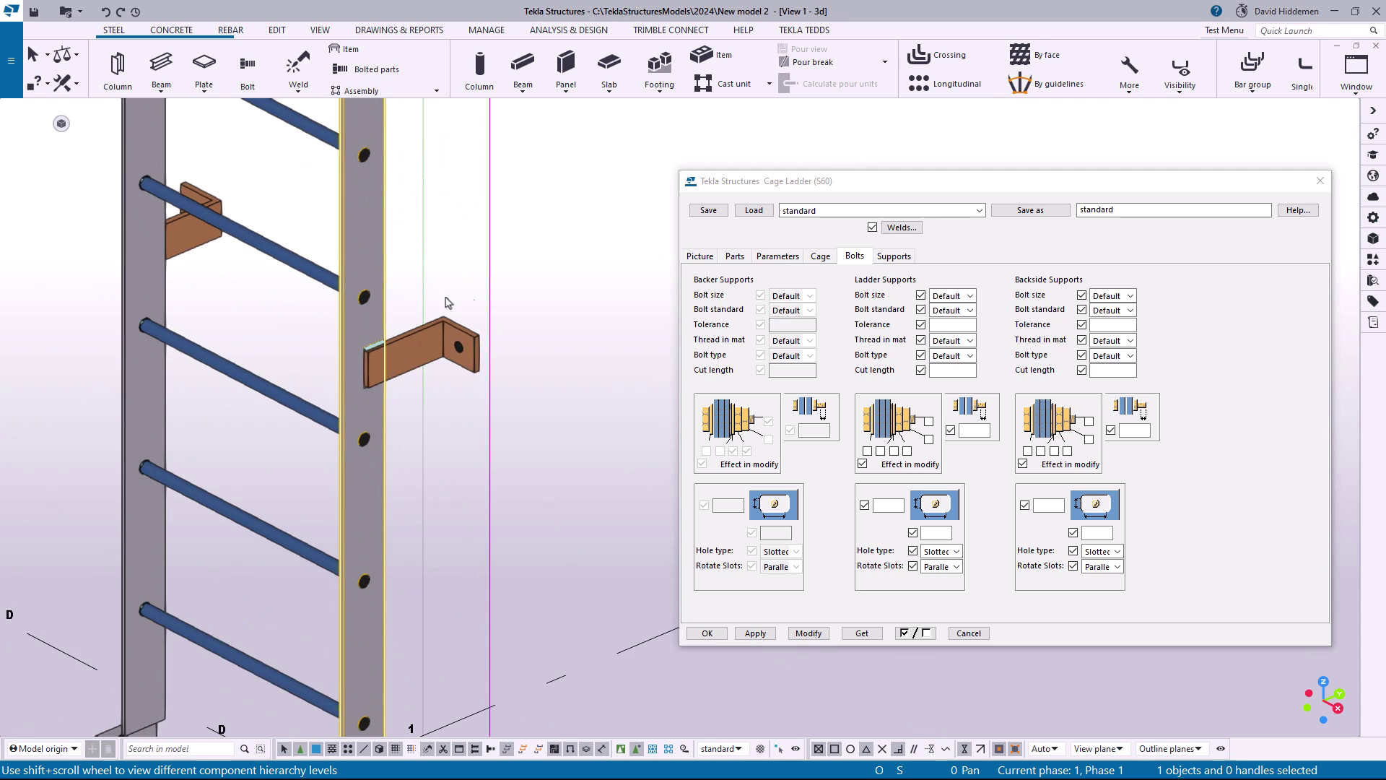
{"action": "scroll", "coordinate": [440, 365], "scroll_direction": "up", "scroll_amount": 3}
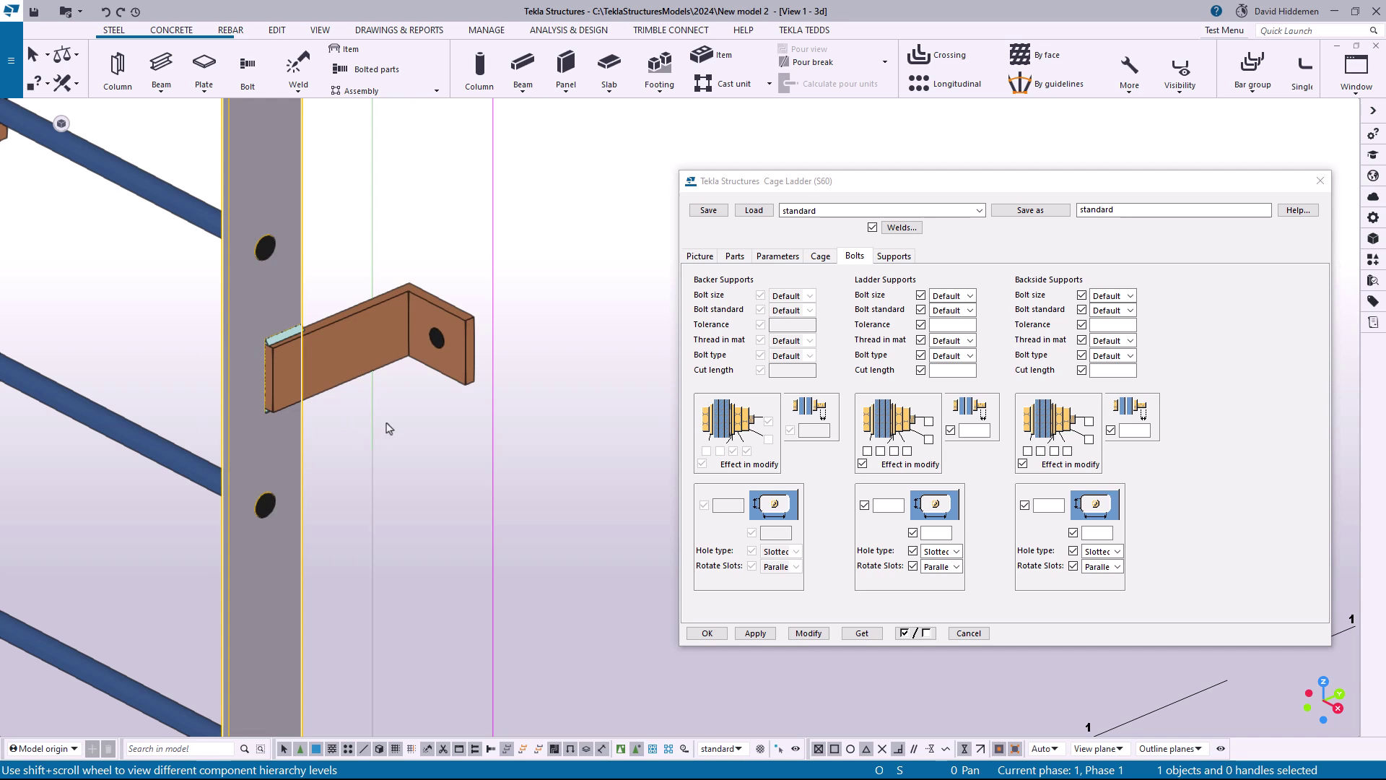
Reselect the whole ladder component and set its backside support bolts to standard WEDGE_ANC and size 3/4
{"action": "left_click", "coordinate": [312, 463]}
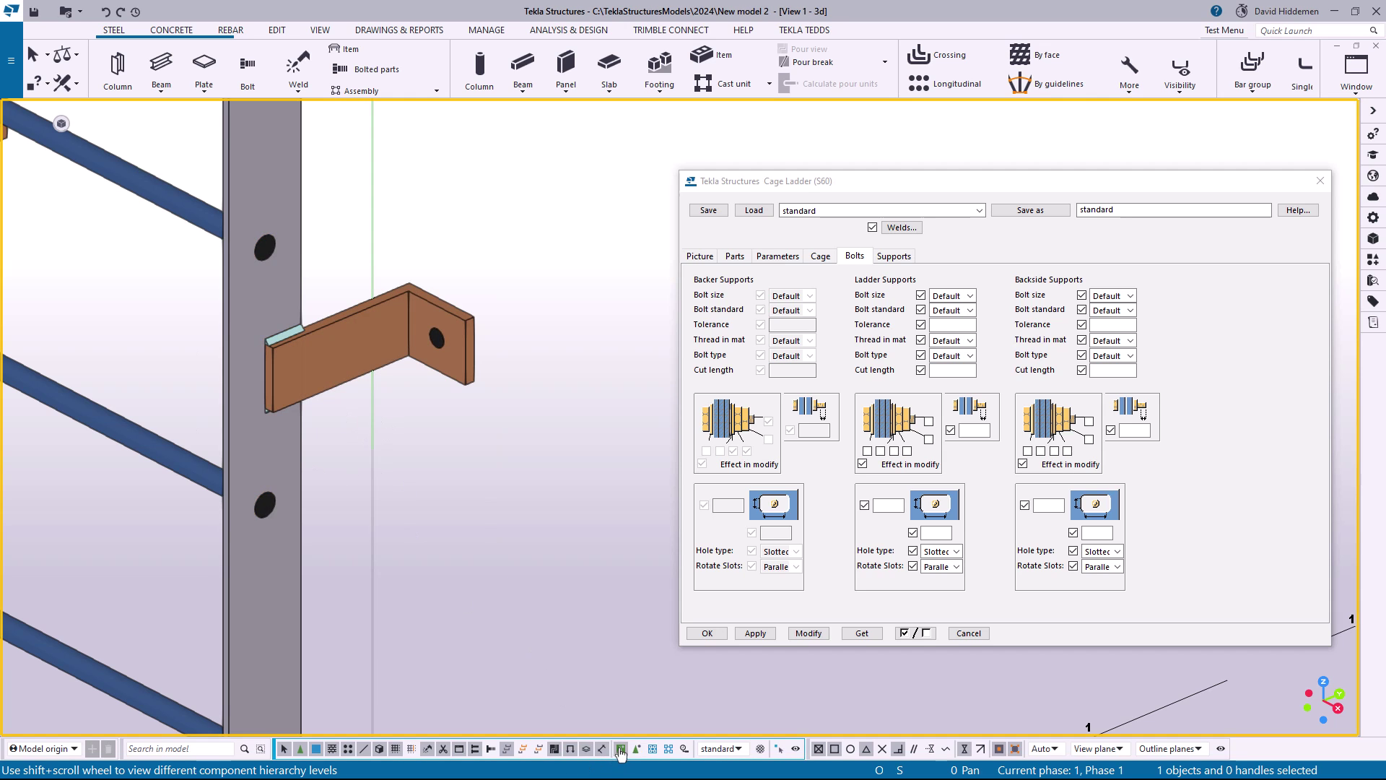
{"action": "left_click", "coordinate": [293, 490]}
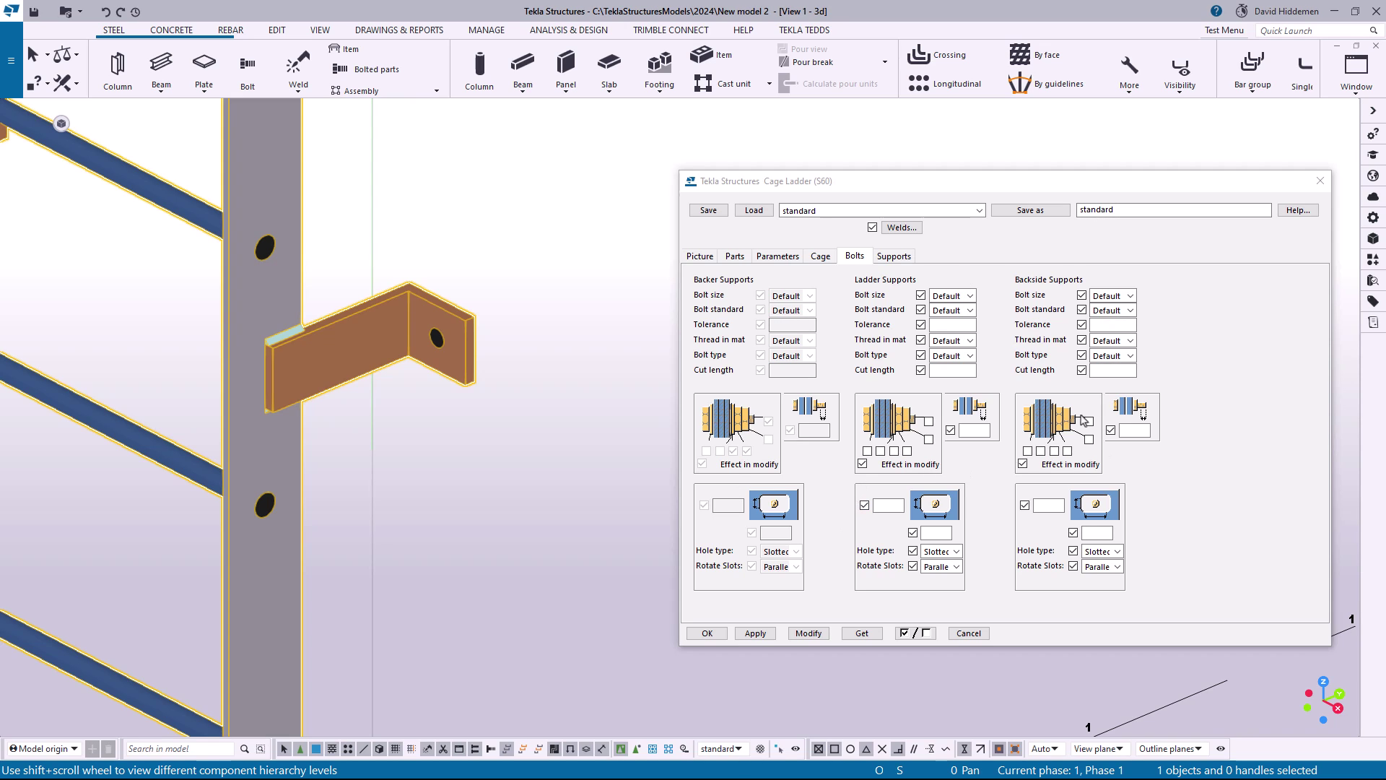
{"action": "left_click", "coordinate": [1105, 370]}
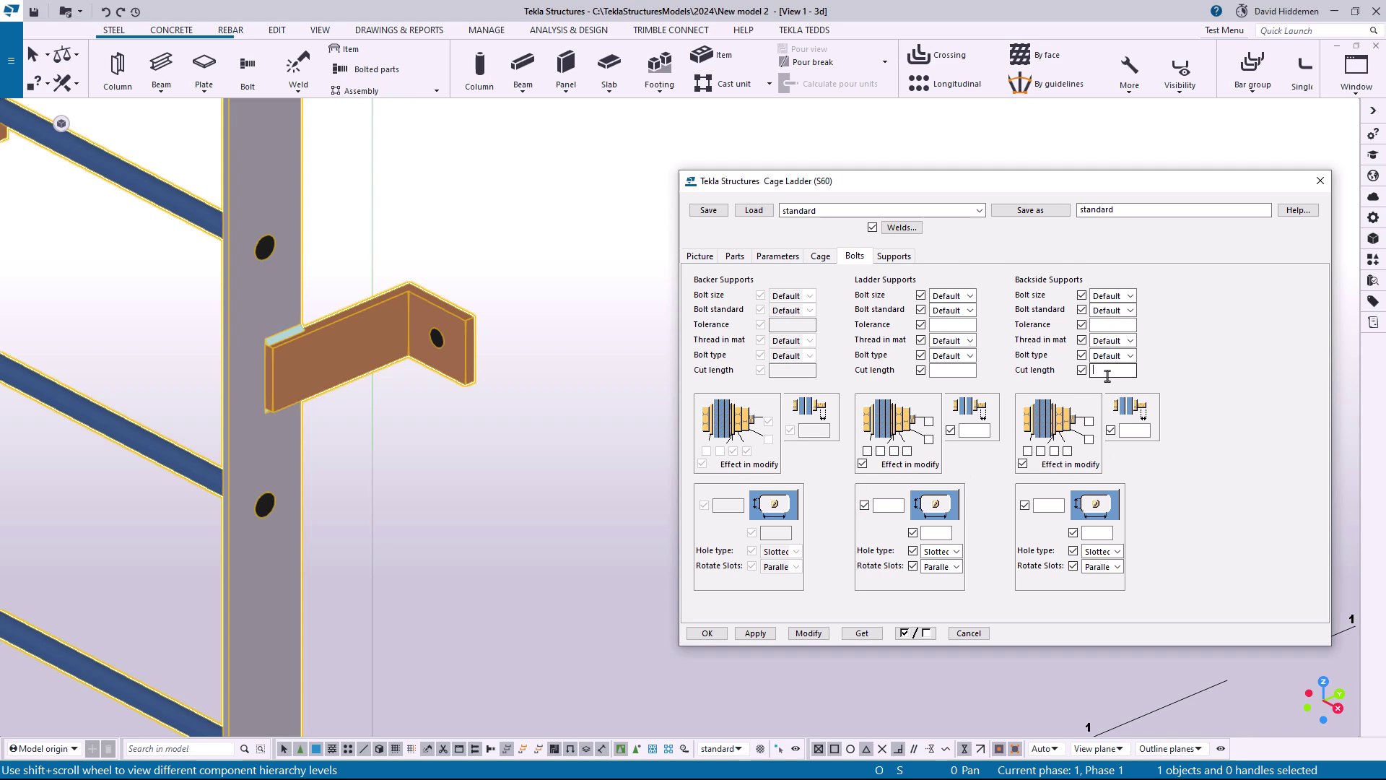
{"action": "left_click", "coordinate": [1129, 310]}
{"action": "scroll", "coordinate": [1170, 604], "scroll_direction": "down", "scroll_amount": 5}
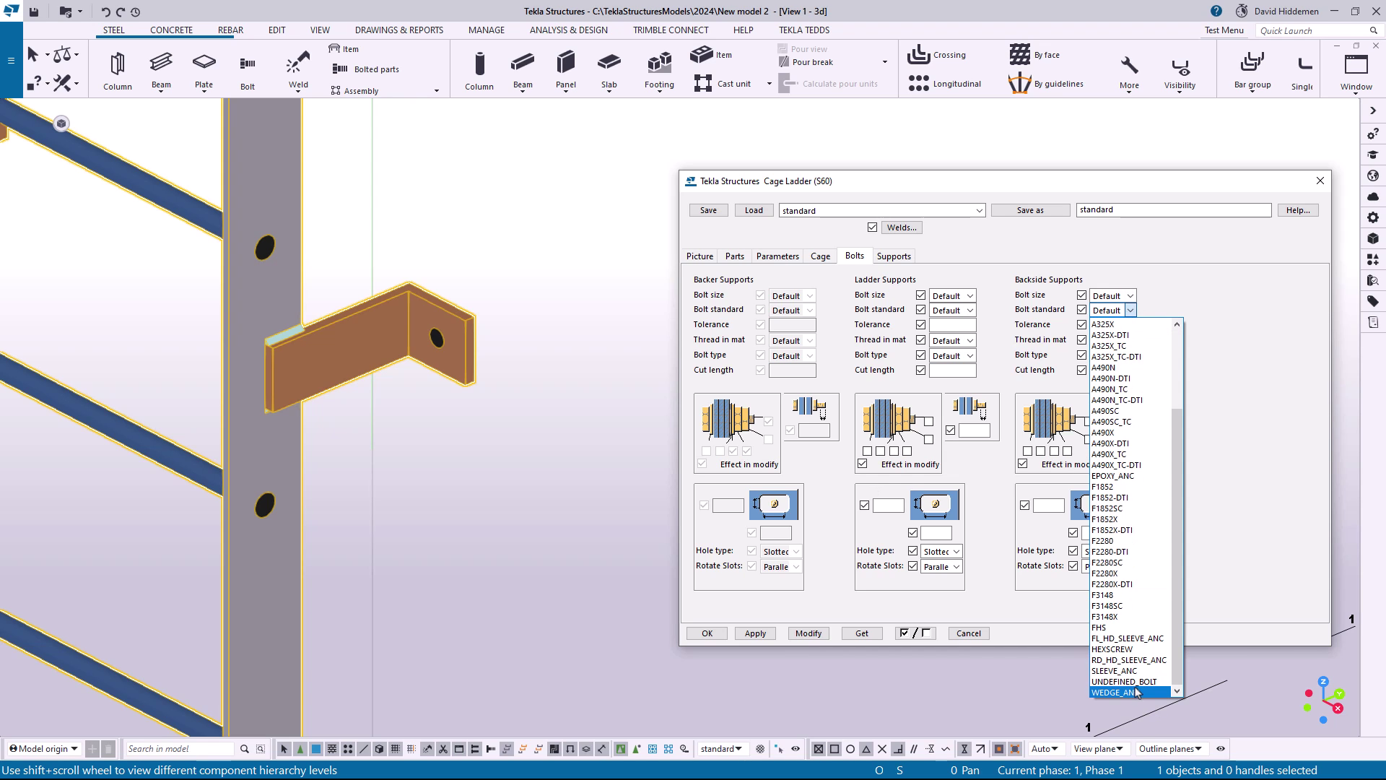
{"action": "left_click", "coordinate": [1126, 691]}
{"action": "left_click", "coordinate": [1130, 296]}
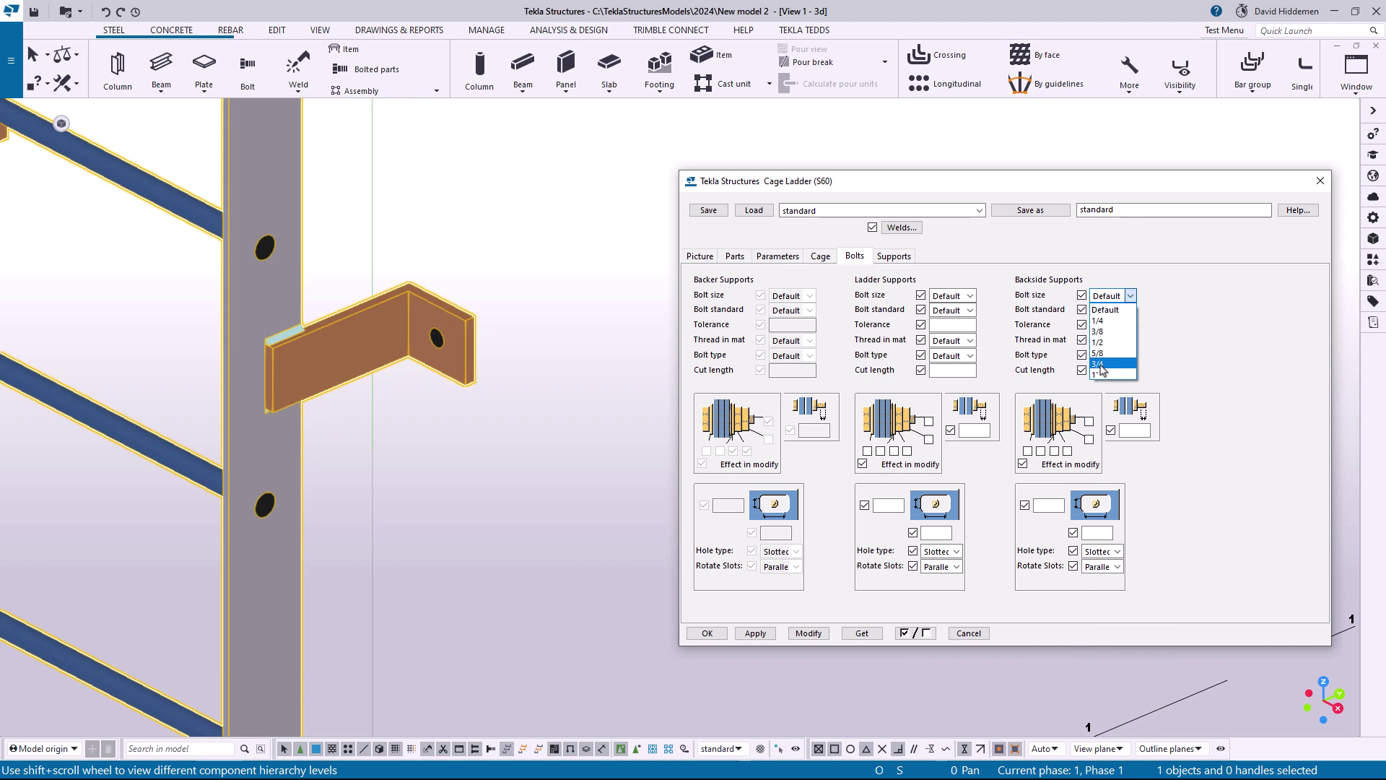
{"action": "left_click", "coordinate": [1105, 369]}
Set the backside support bolts' cut length to -4.75, turn on their bolt assembly parts, and modify the ladder
{"action": "left_click", "coordinate": [1113, 371]}
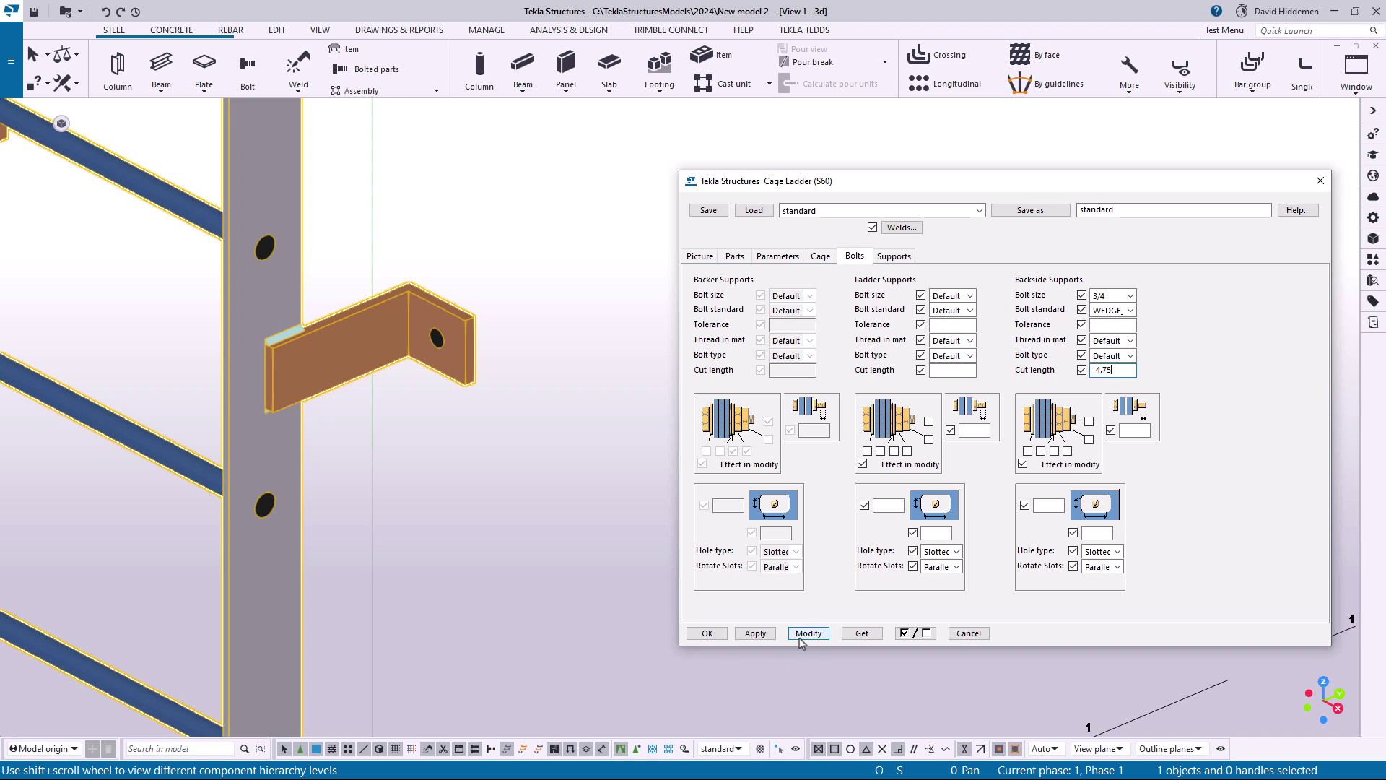
{"action": "left_click", "coordinate": [1088, 421]}
{"action": "left_click", "coordinate": [808, 633]}
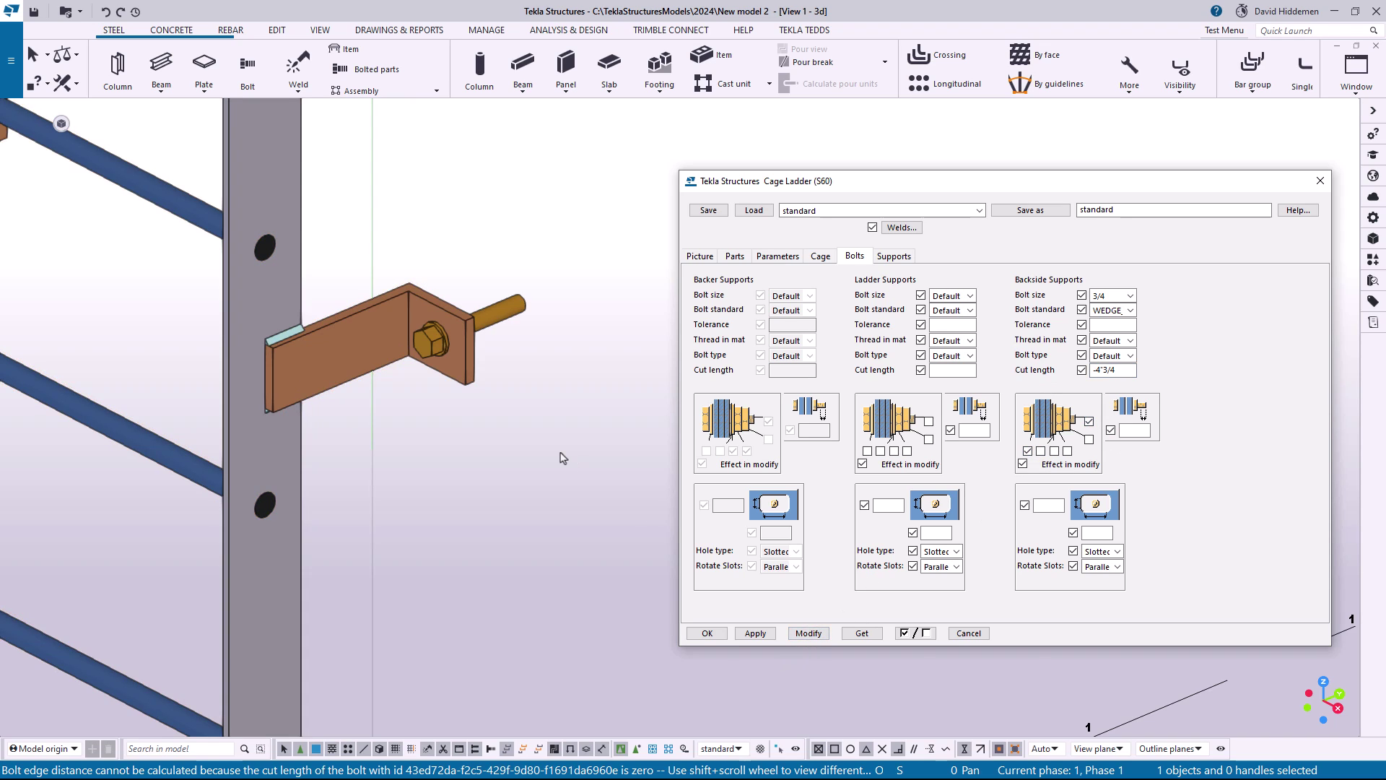
Examine the wedge anchor at the ladder's backside support together with its cut length setting
{"action": "scroll", "coordinate": [441, 390], "scroll_direction": "up", "scroll_amount": 3}
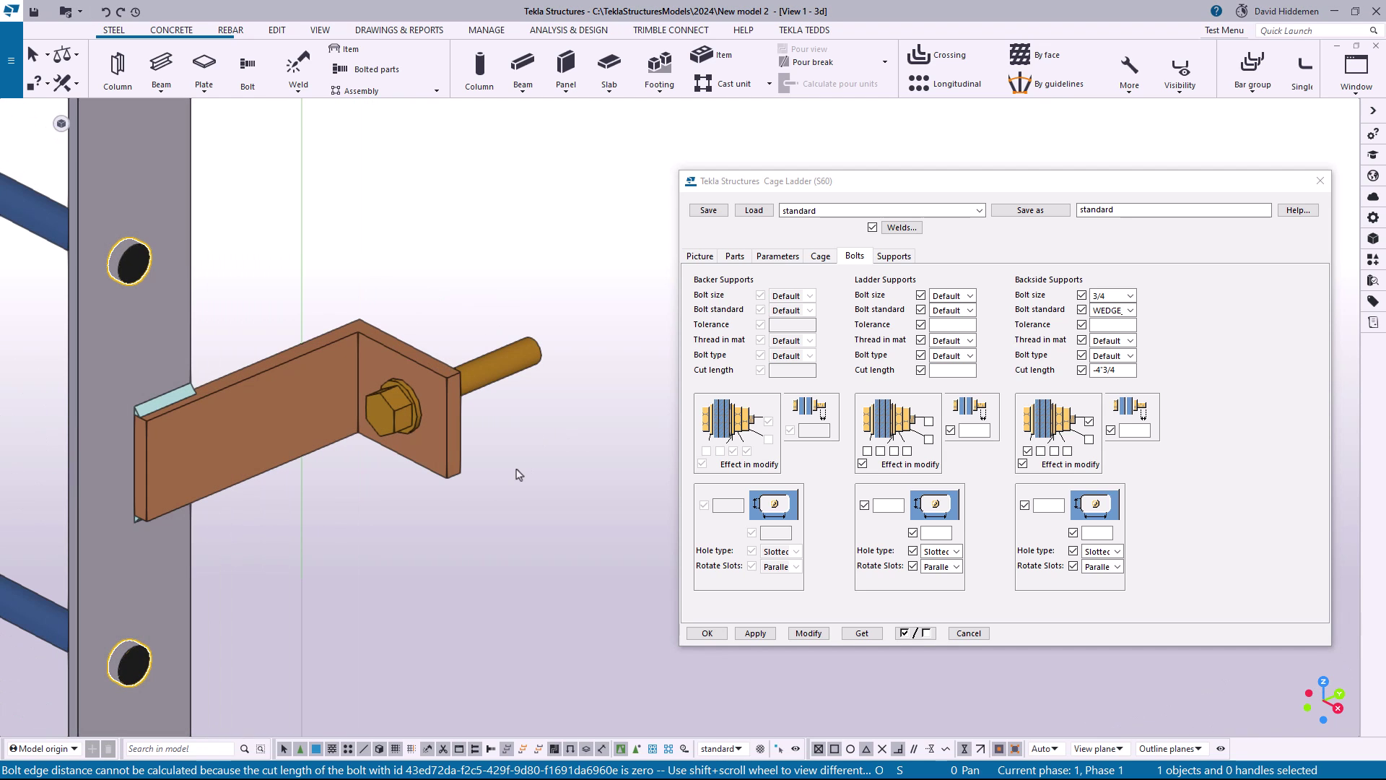
{"action": "double_click", "coordinate": [1121, 370]}
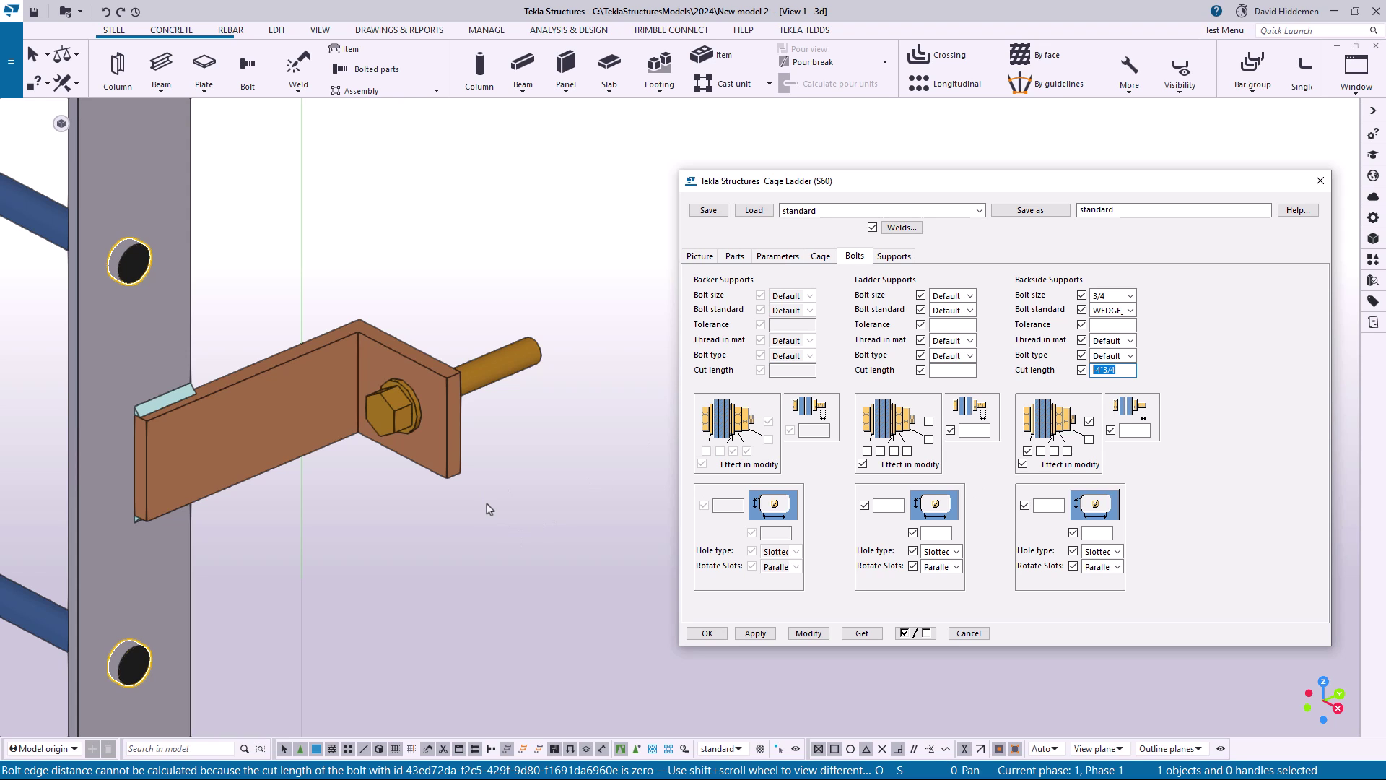
{"action": "scroll", "coordinate": [455, 502], "scroll_direction": "down", "scroll_amount": 3}
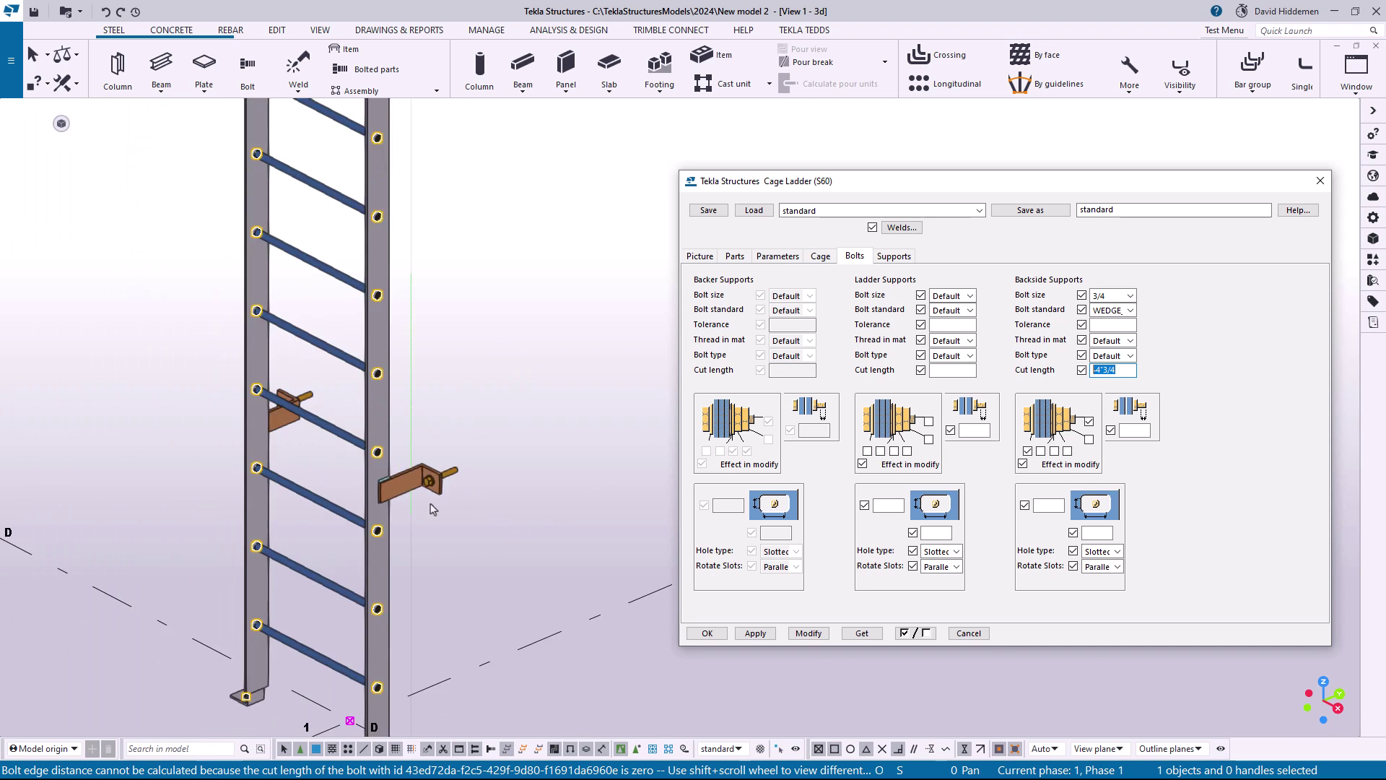
In the ladder's parameters, choose the straight chamfer shape for both corners of the stringer tops
{"action": "scroll", "coordinate": [431, 509], "scroll_direction": "down", "scroll_amount": 2}
{"action": "middle_click_drag", "start_coordinate": [426, 397], "coordinate": [421, 618]}
{"action": "middle_click_drag", "start_coordinate": [421, 361], "coordinate": [418, 571]}
{"action": "middle_click_drag", "start_coordinate": [404, 339], "coordinate": [415, 516]}
{"action": "scroll", "coordinate": [387, 344], "scroll_direction": "up", "scroll_amount": 1}
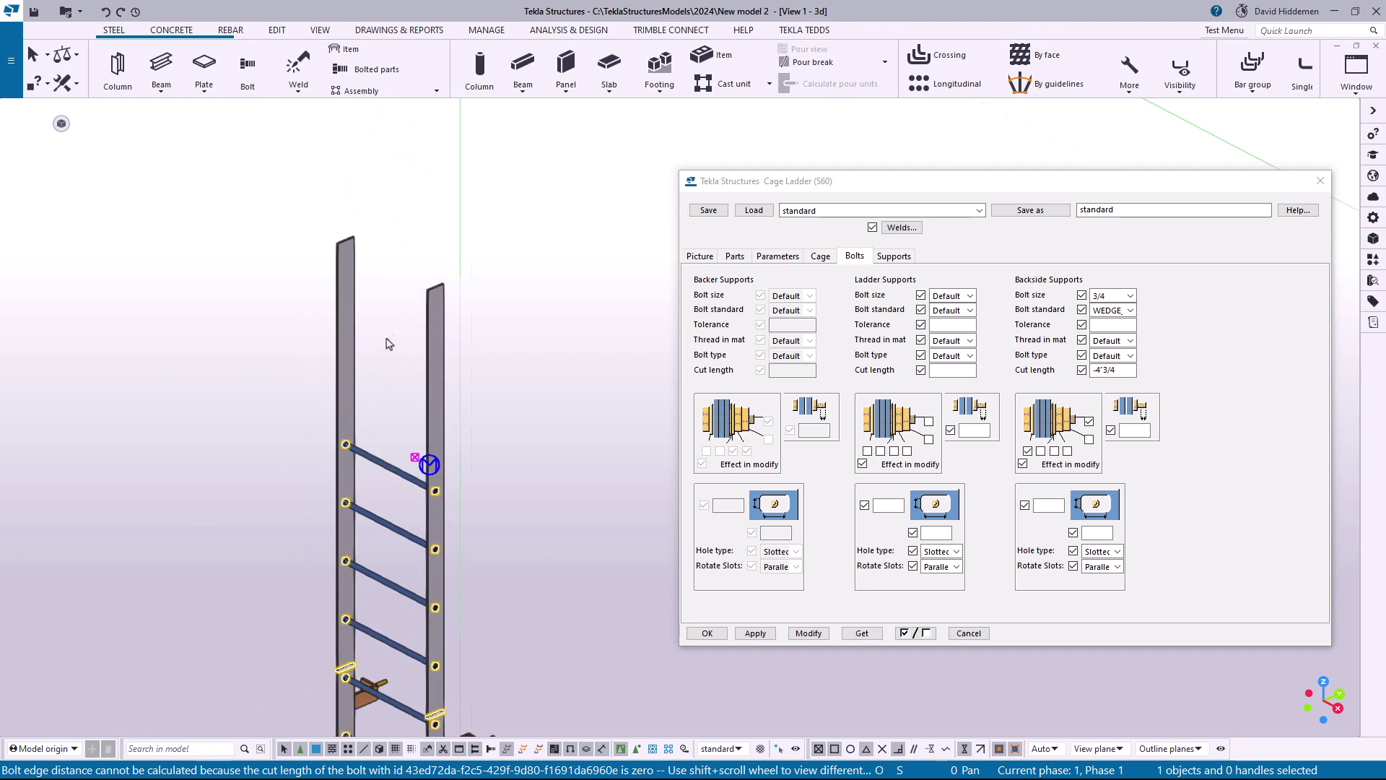
{"action": "scroll", "coordinate": [389, 343], "scroll_direction": "up", "scroll_amount": 3}
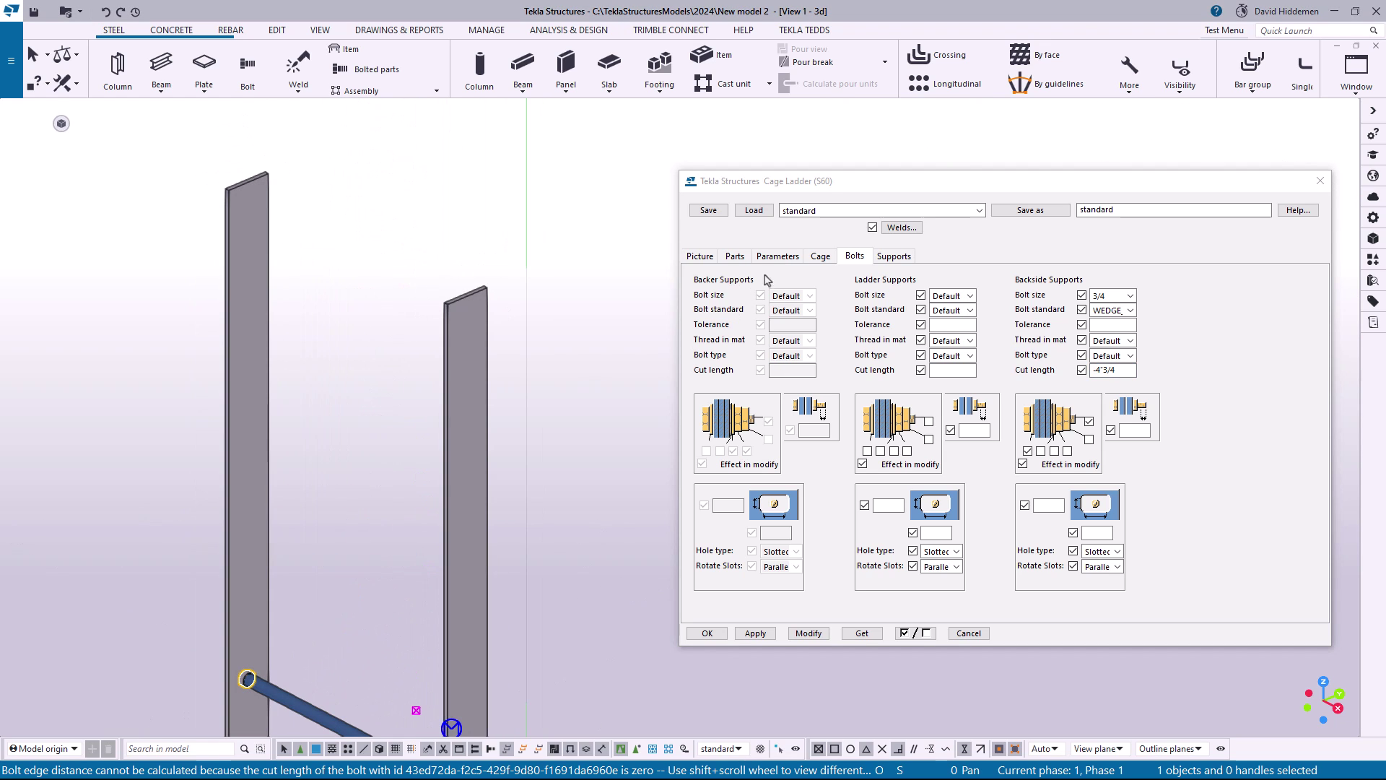
{"action": "left_click", "coordinate": [778, 257]}
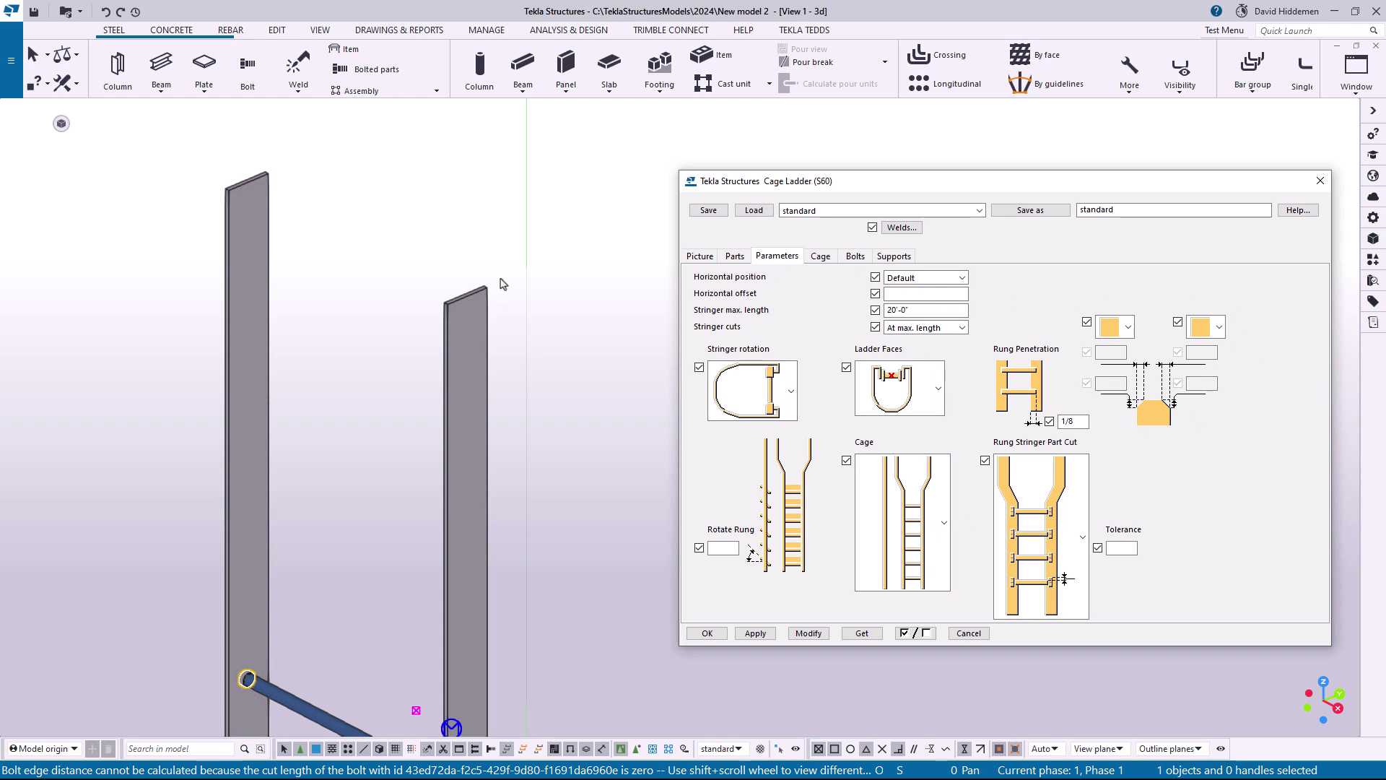
{"action": "left_click", "coordinate": [1128, 327]}
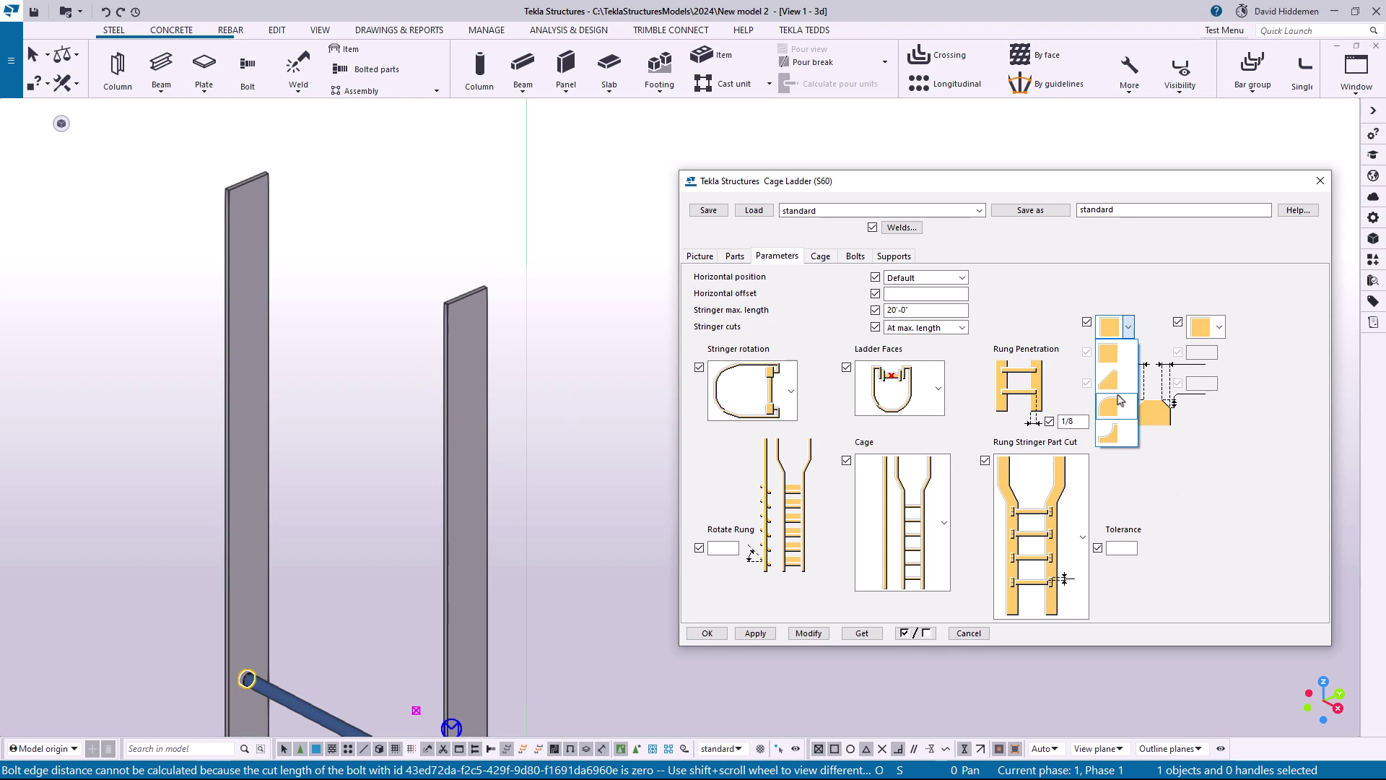
{"action": "left_click", "coordinate": [1110, 380]}
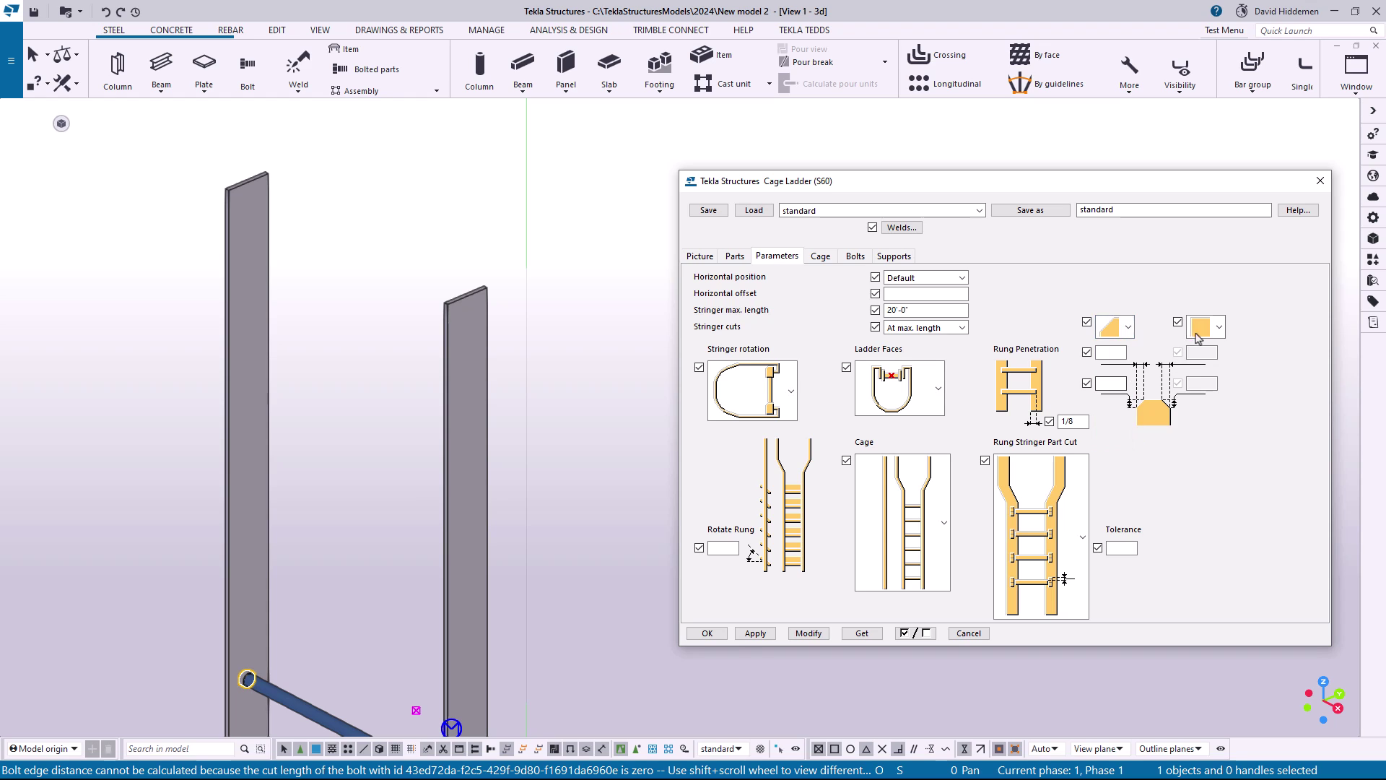
{"action": "left_click", "coordinate": [1218, 327]}
{"action": "left_click", "coordinate": [1207, 379]}
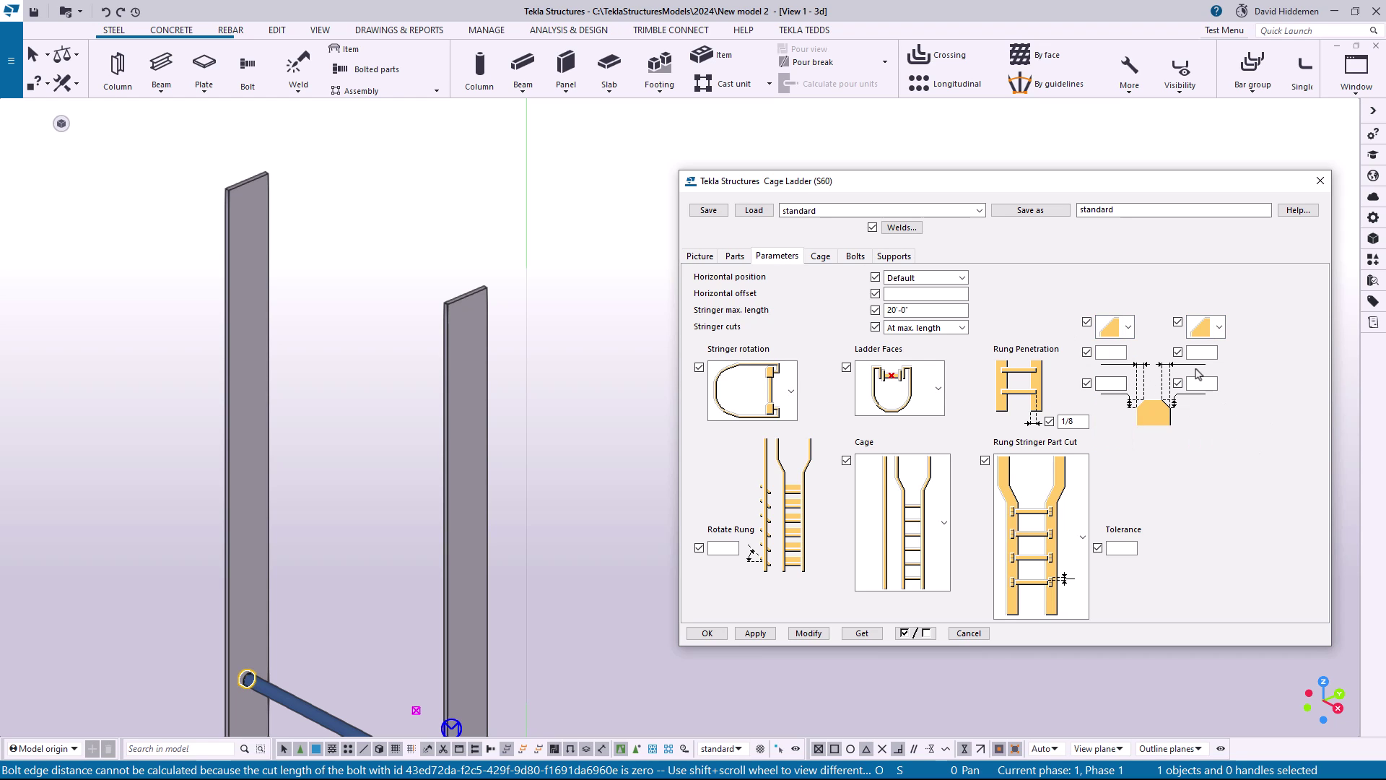
Set both dimensions of each stringer top corner chamfer to 1" and modify the ladder
{"action": "left_click", "coordinate": [1211, 353]}
{"action": "type", "text": "1"}
{"action": "left_click", "coordinate": [1201, 383]}
{"action": "type", "text": "1"}
{"action": "left_click", "coordinate": [1110, 354]}
{"action": "type", "text": "1\""}
{"action": "left_click", "coordinate": [1111, 383]}
{"action": "type", "text": "1\""}
{"action": "left_click", "coordinate": [805, 633]}
{"action": "scroll", "coordinate": [438, 241], "scroll_direction": "up", "scroll_amount": 5}
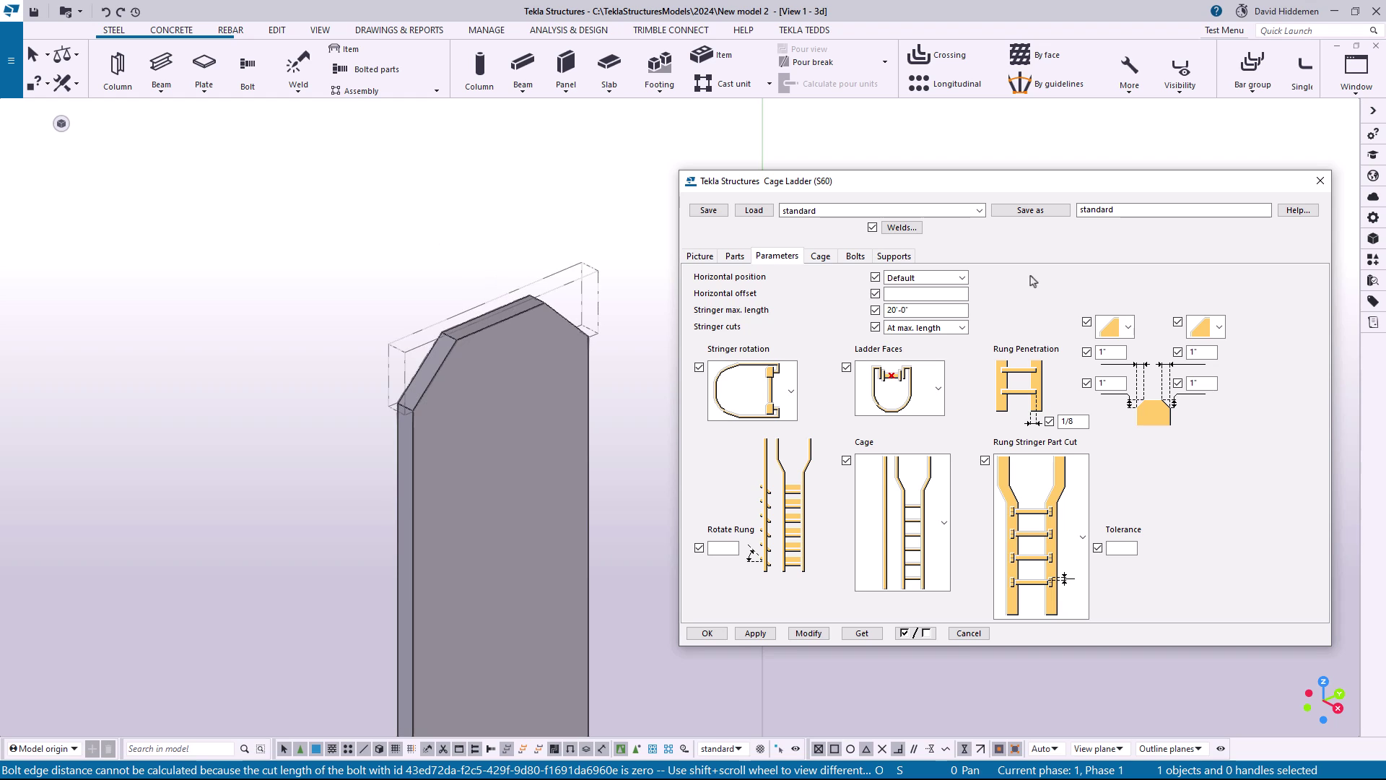
Review the available corner chamfer shapes and the ladder's chamfered stringer tops, and close the ladder settings
{"action": "left_click", "coordinate": [1128, 327]}
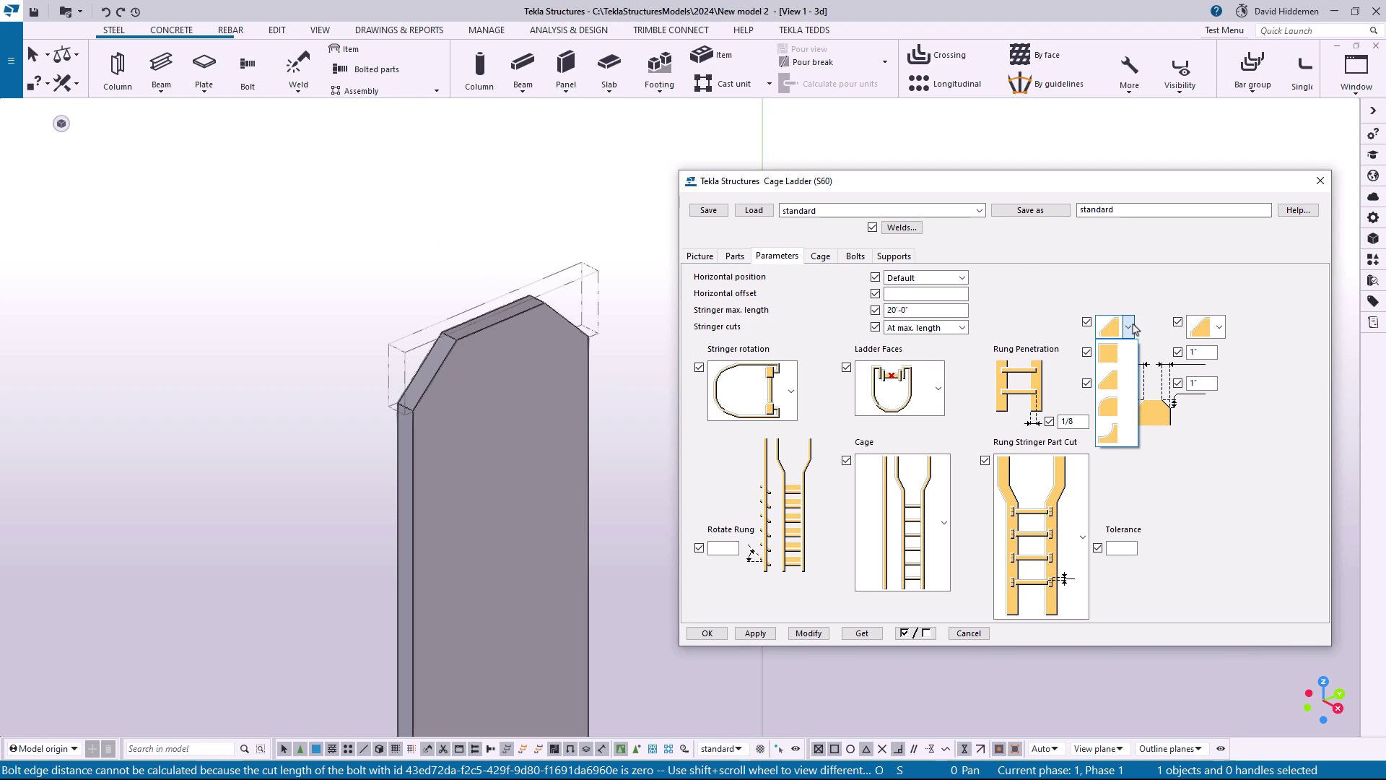
{"action": "left_click", "coordinate": [331, 249]}
{"action": "scroll", "coordinate": [339, 267], "scroll_direction": "down", "scroll_amount": 5}
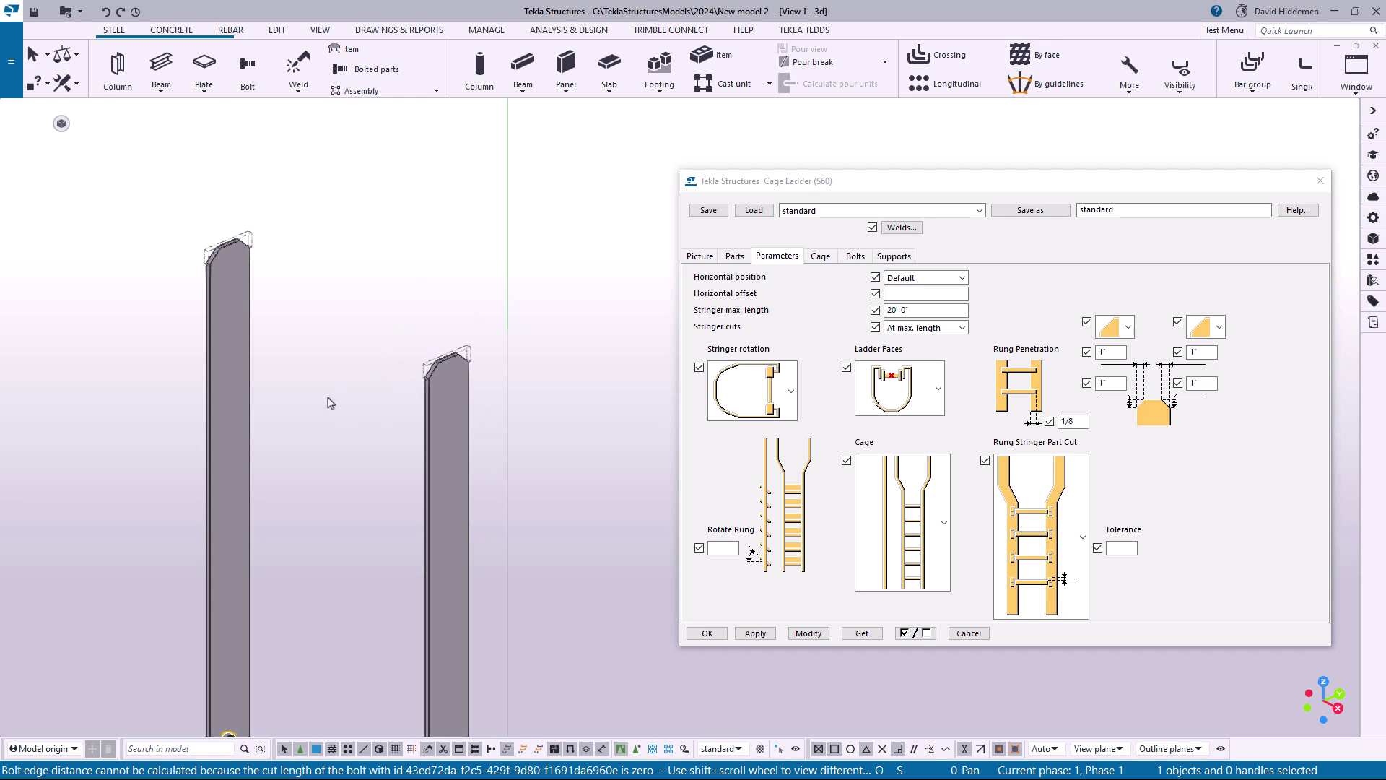
{"action": "scroll", "coordinate": [335, 387], "scroll_direction": "down", "scroll_amount": 2}
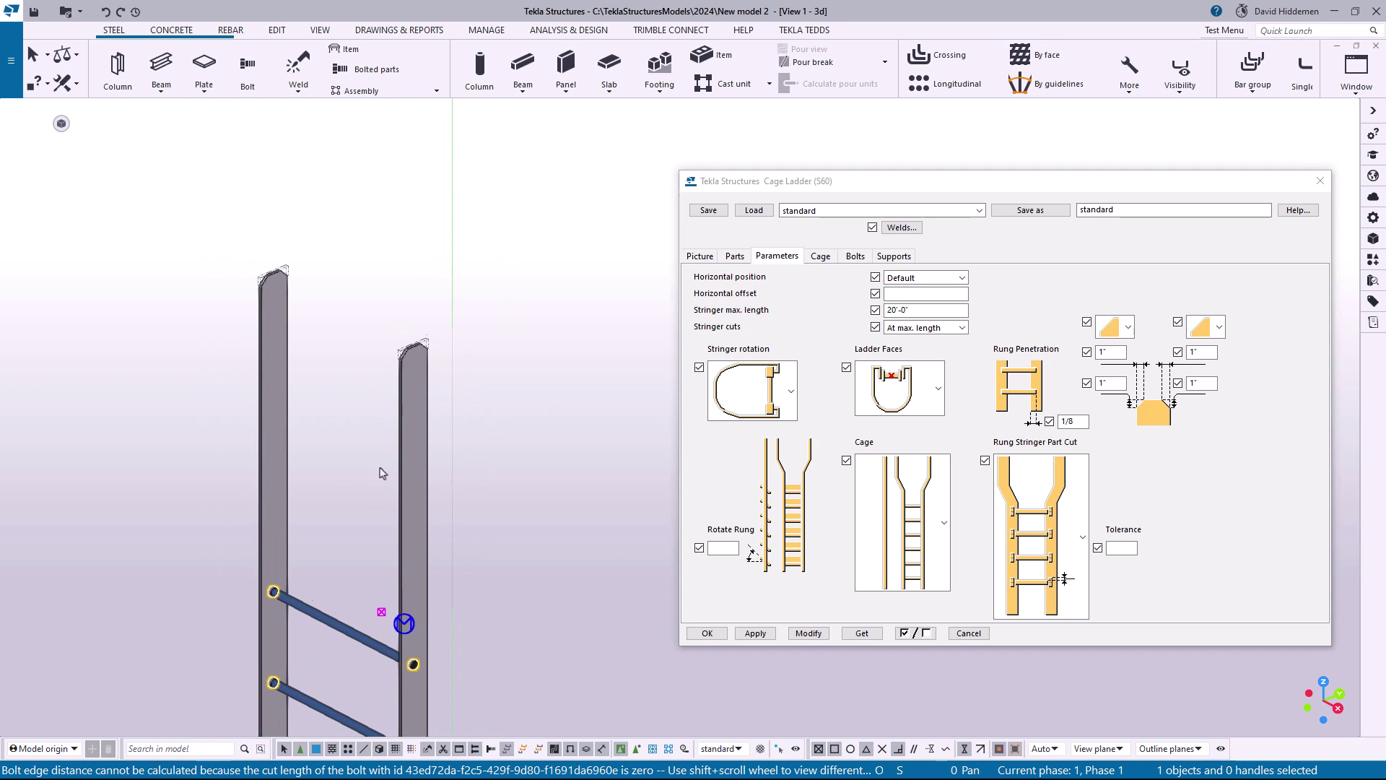
{"action": "middle_click_drag", "start_coordinate": [380, 468], "coordinate": [384, 463]}
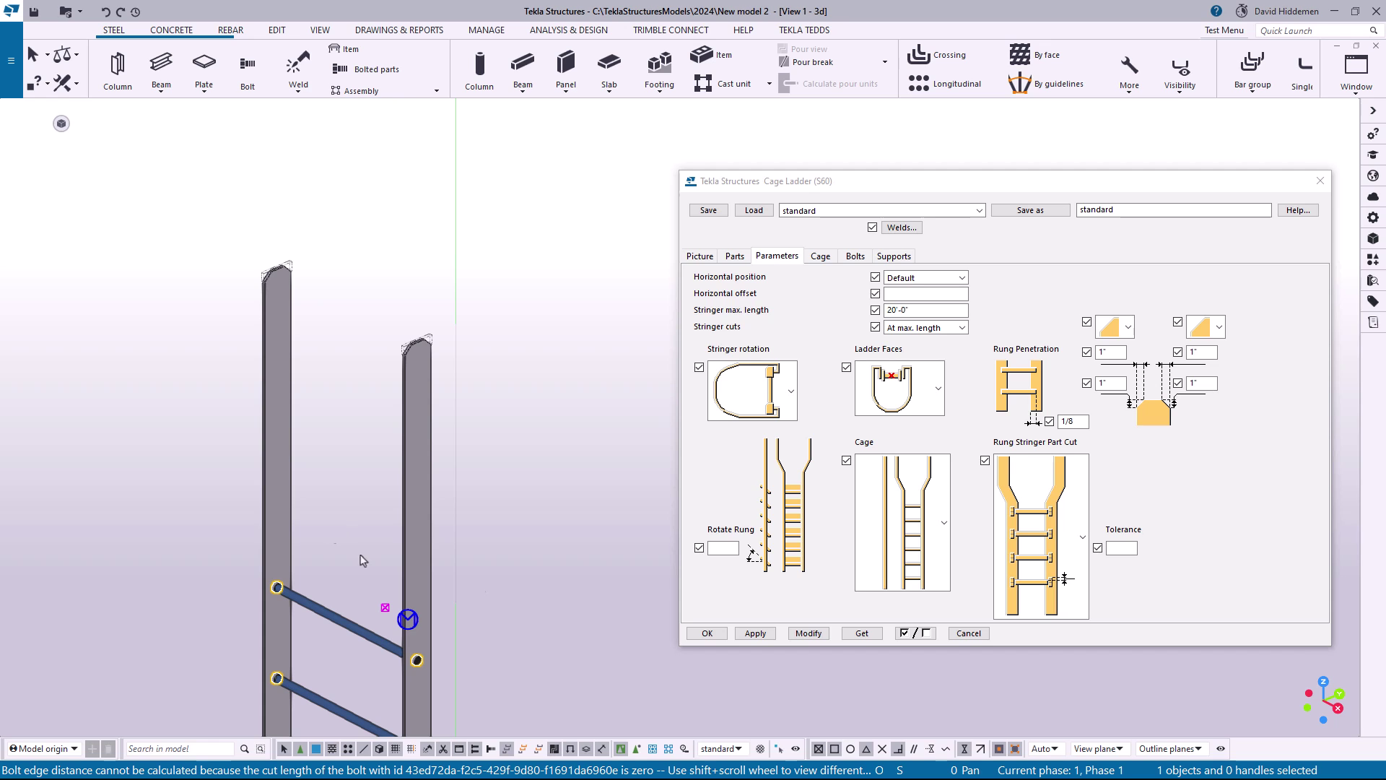
{"action": "scroll", "coordinate": [473, 499], "scroll_direction": "down", "scroll_amount": 5}
{"action": "middle_click_drag", "start_coordinate": [493, 685], "coordinate": [508, 360]}
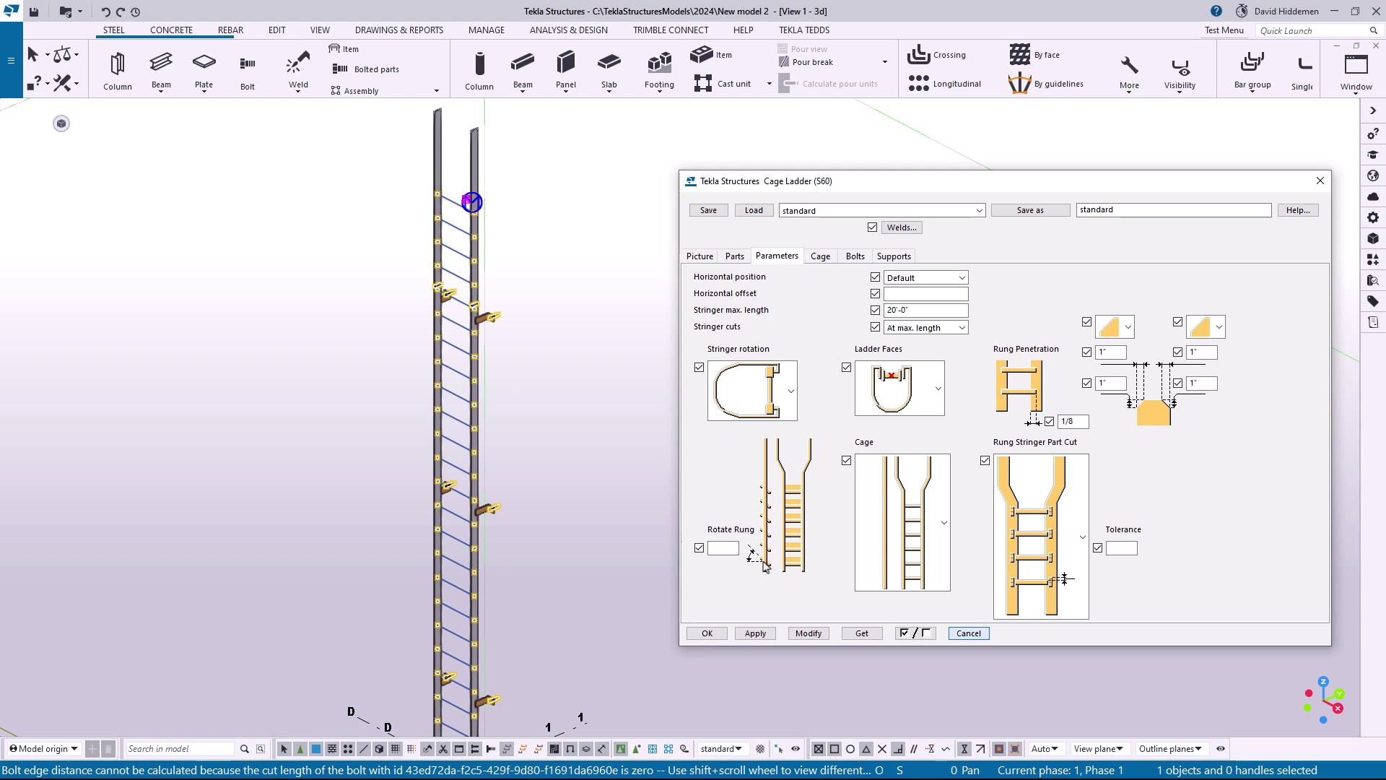
{"action": "left_click", "coordinate": [971, 633]}
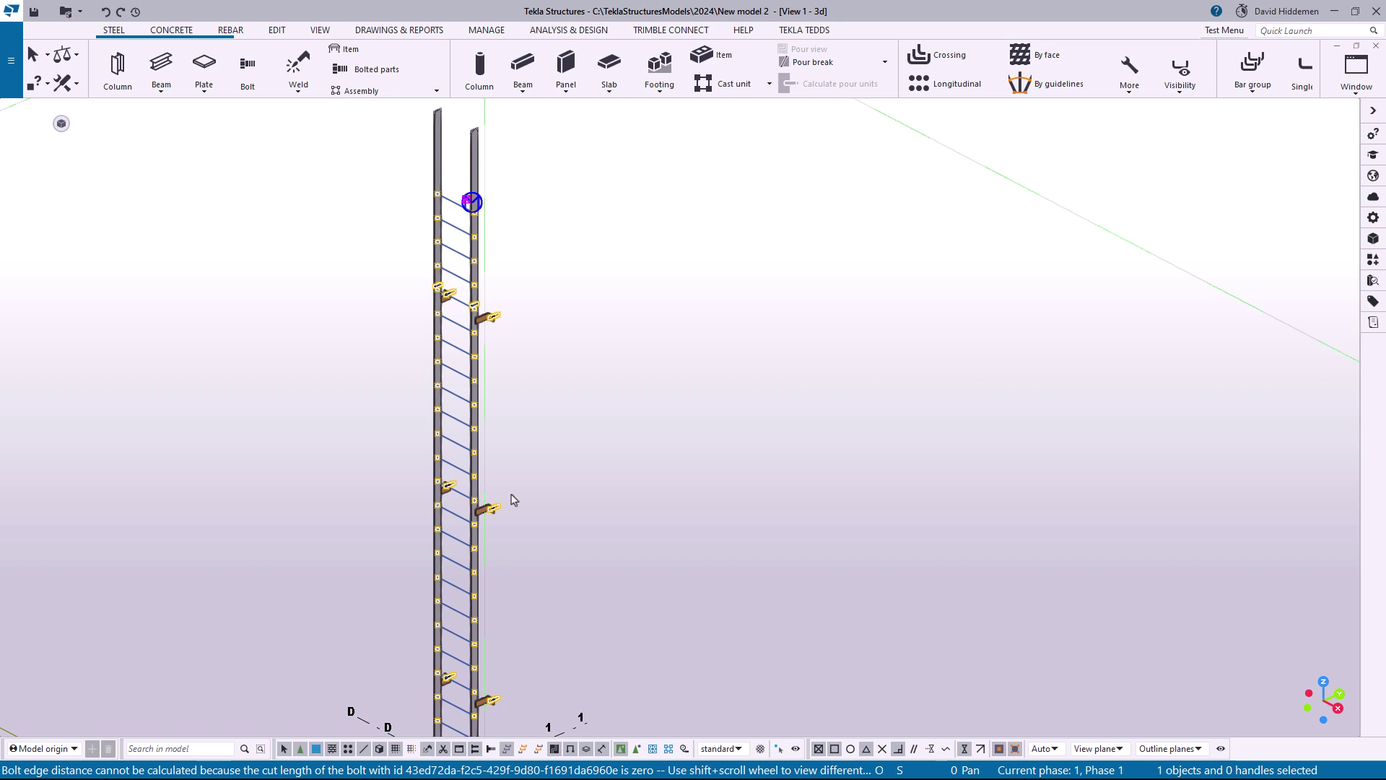
Bring up the Z Pan (S74) settings for the stair with the brown pan treads
{"action": "middle_click_drag", "start_coordinate": [400, 675], "coordinate": [753, 298]}
{"action": "middle_click_drag", "start_coordinate": [492, 532], "coordinate": [724, 422]}
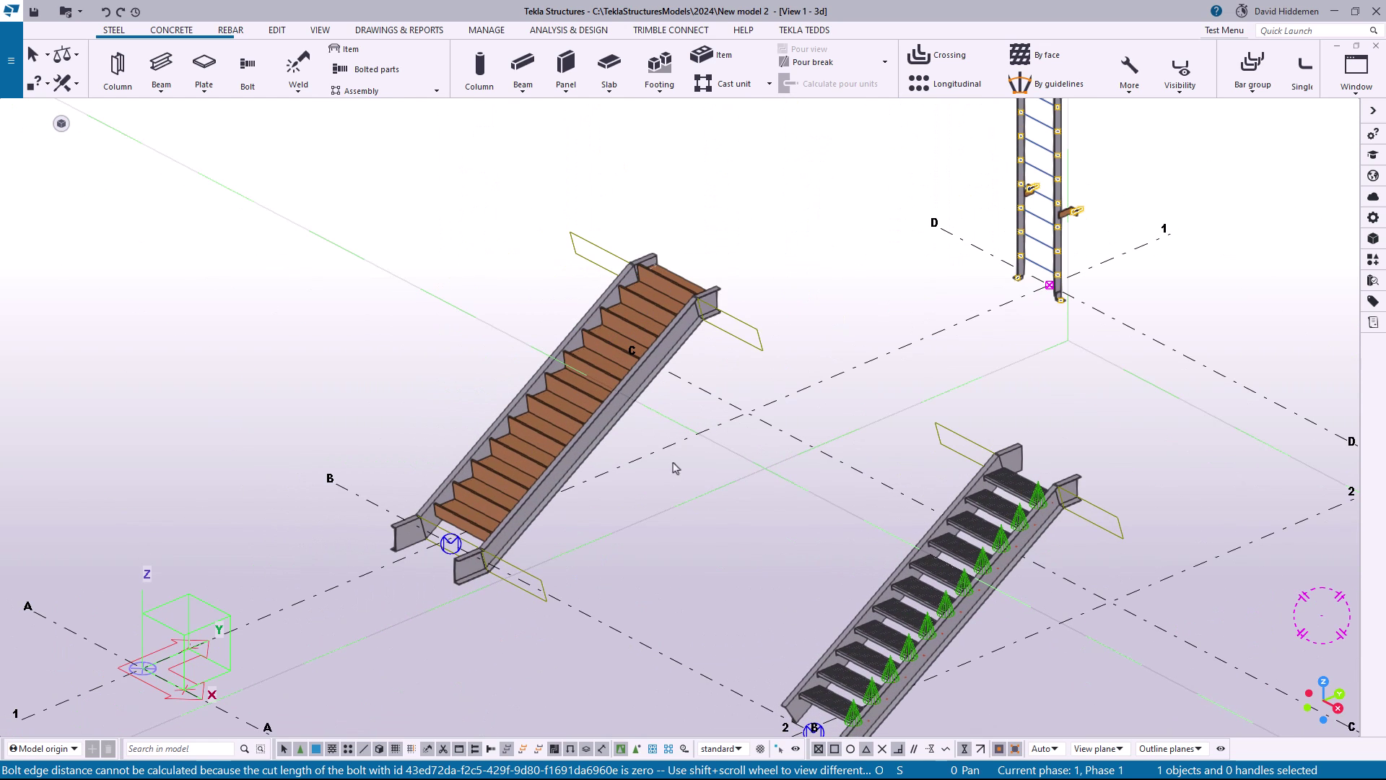
{"action": "middle_click_drag", "start_coordinate": [763, 524], "coordinate": [709, 497]}
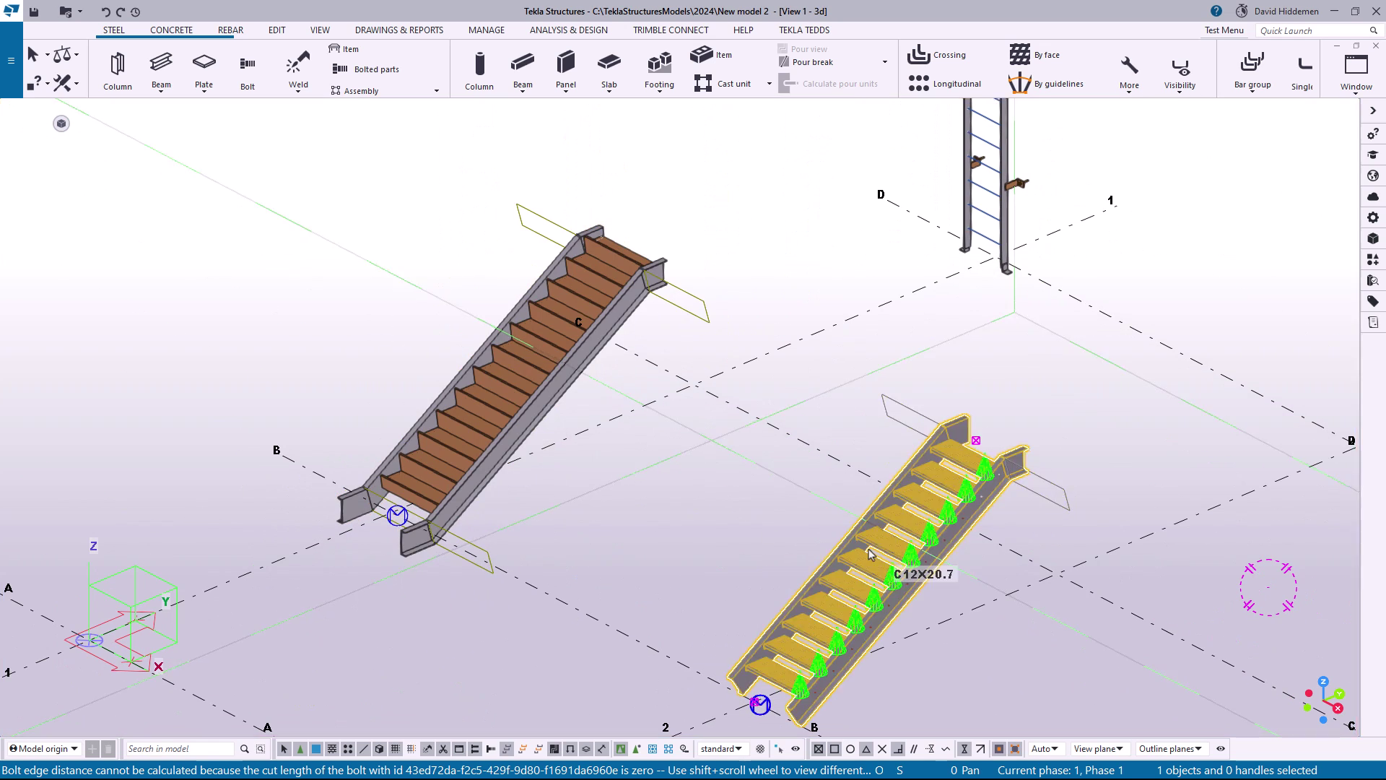
{"action": "left_click", "coordinate": [535, 399]}
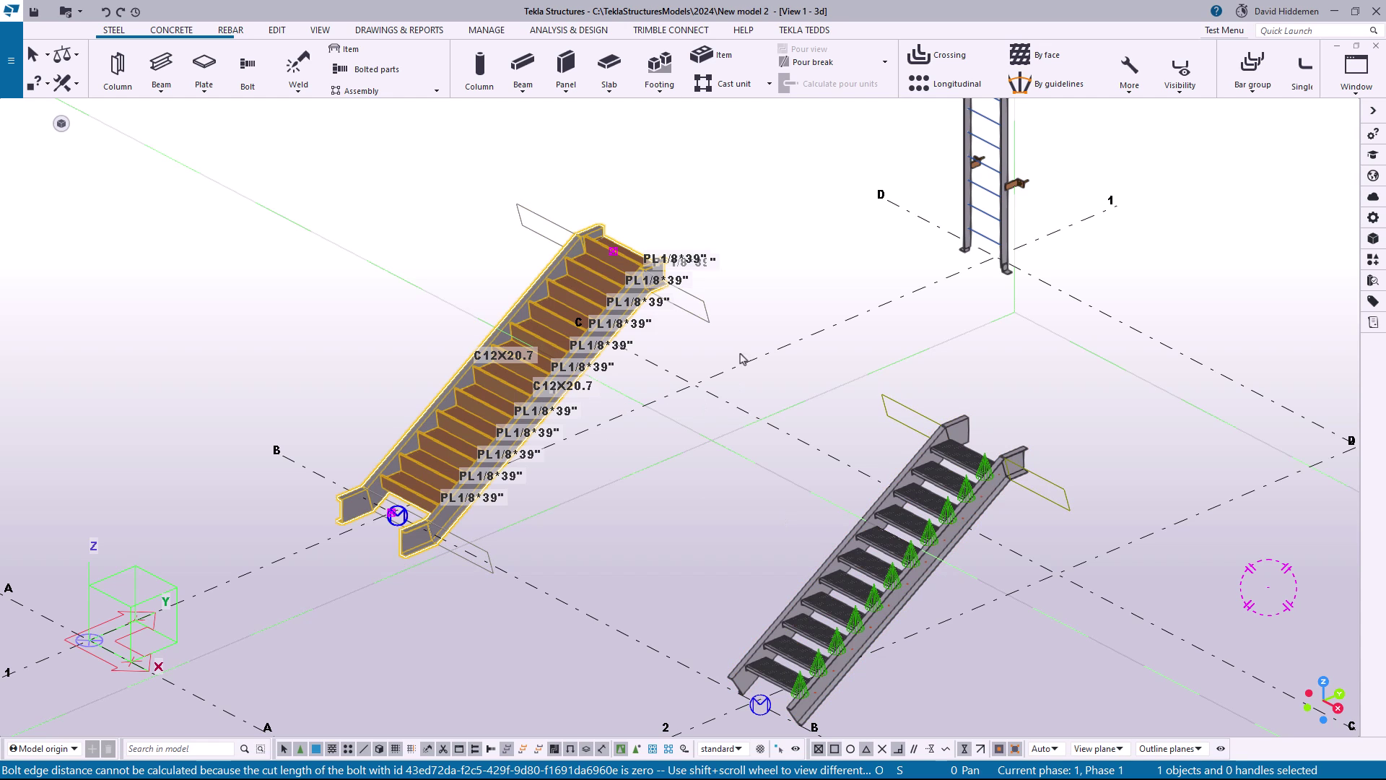
{"action": "double_click", "coordinate": [933, 471]}
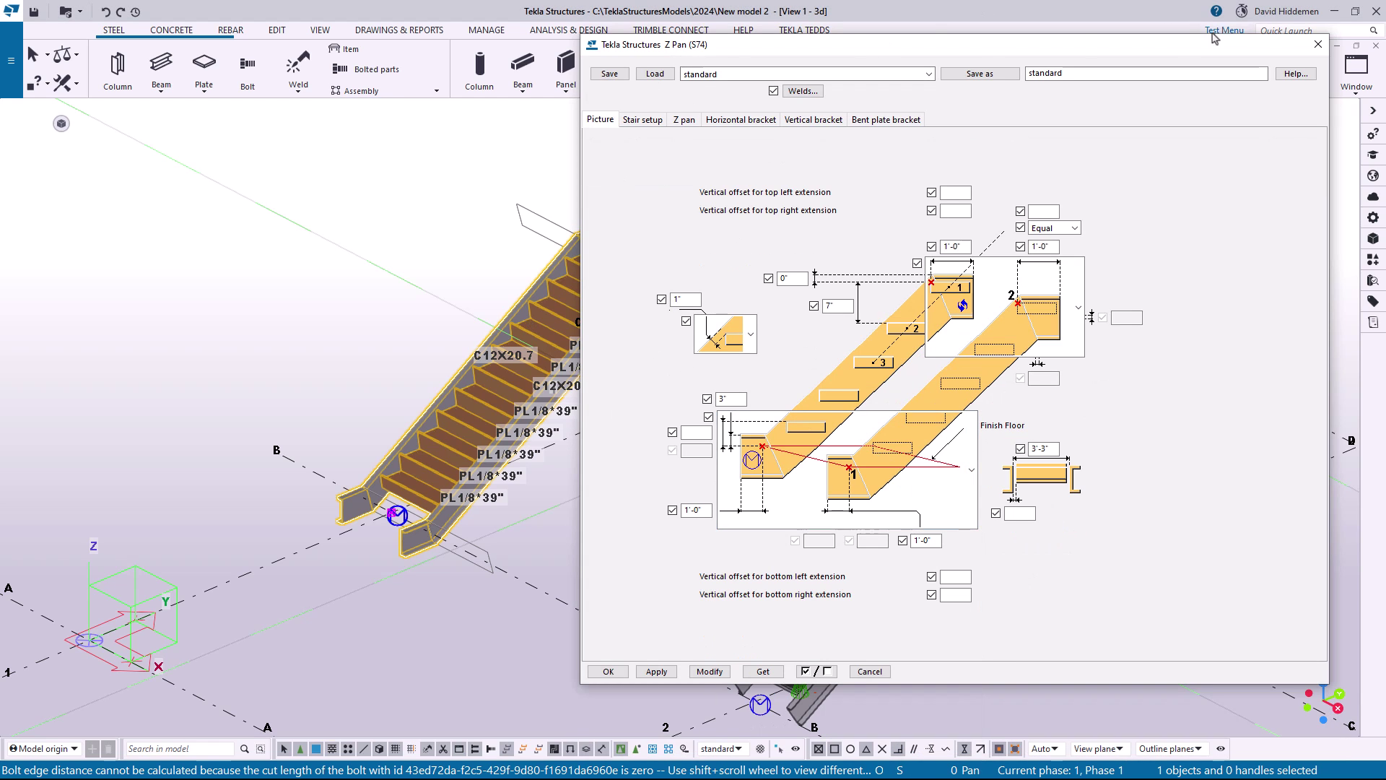
Examine the pan stair's stringer extensions and treads at its bottom and top ends
{"action": "middle_click_drag", "start_coordinate": [414, 314], "coordinate": [275, 331]}
{"action": "scroll", "coordinate": [438, 463], "scroll_direction": "up", "scroll_amount": 1}
{"action": "left_click", "coordinate": [470, 486]}
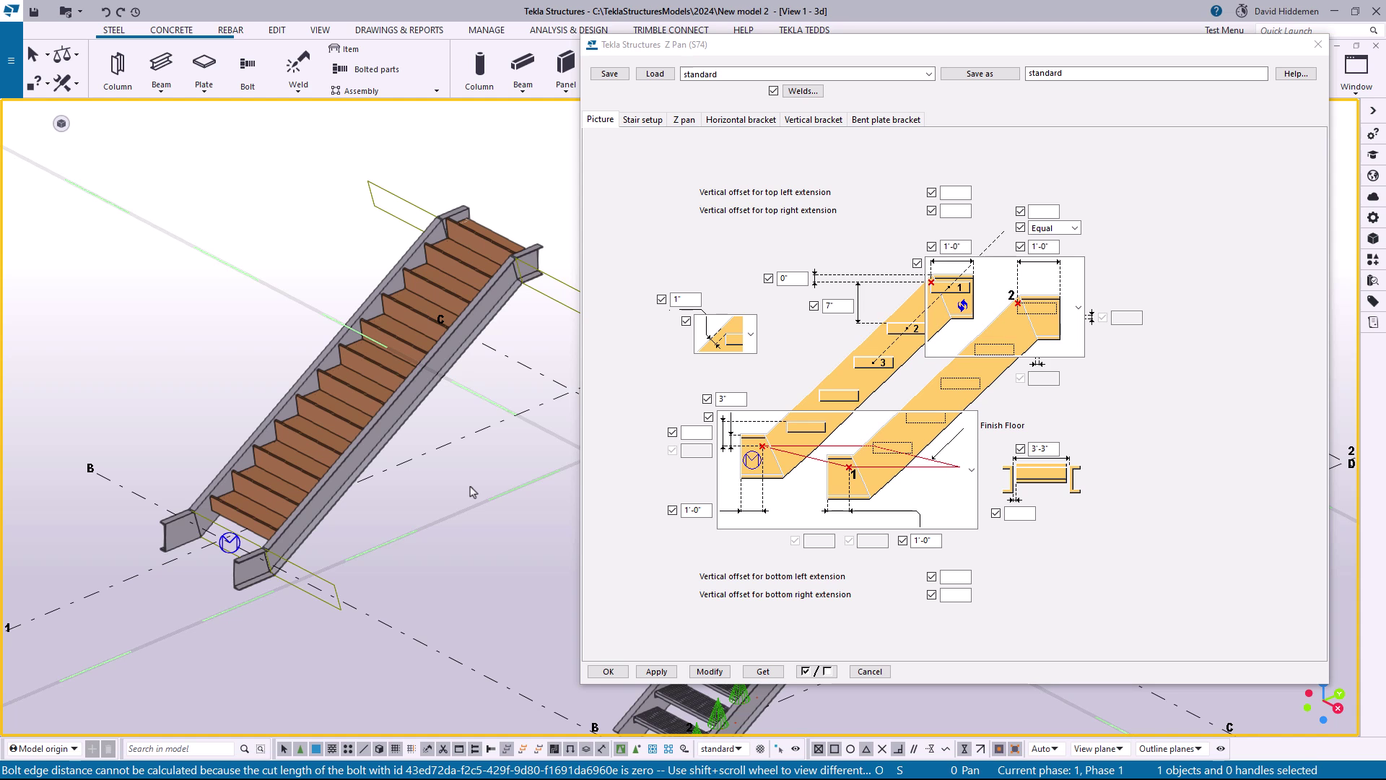
{"action": "scroll", "coordinate": [473, 491], "scroll_direction": "up", "scroll_amount": 3}
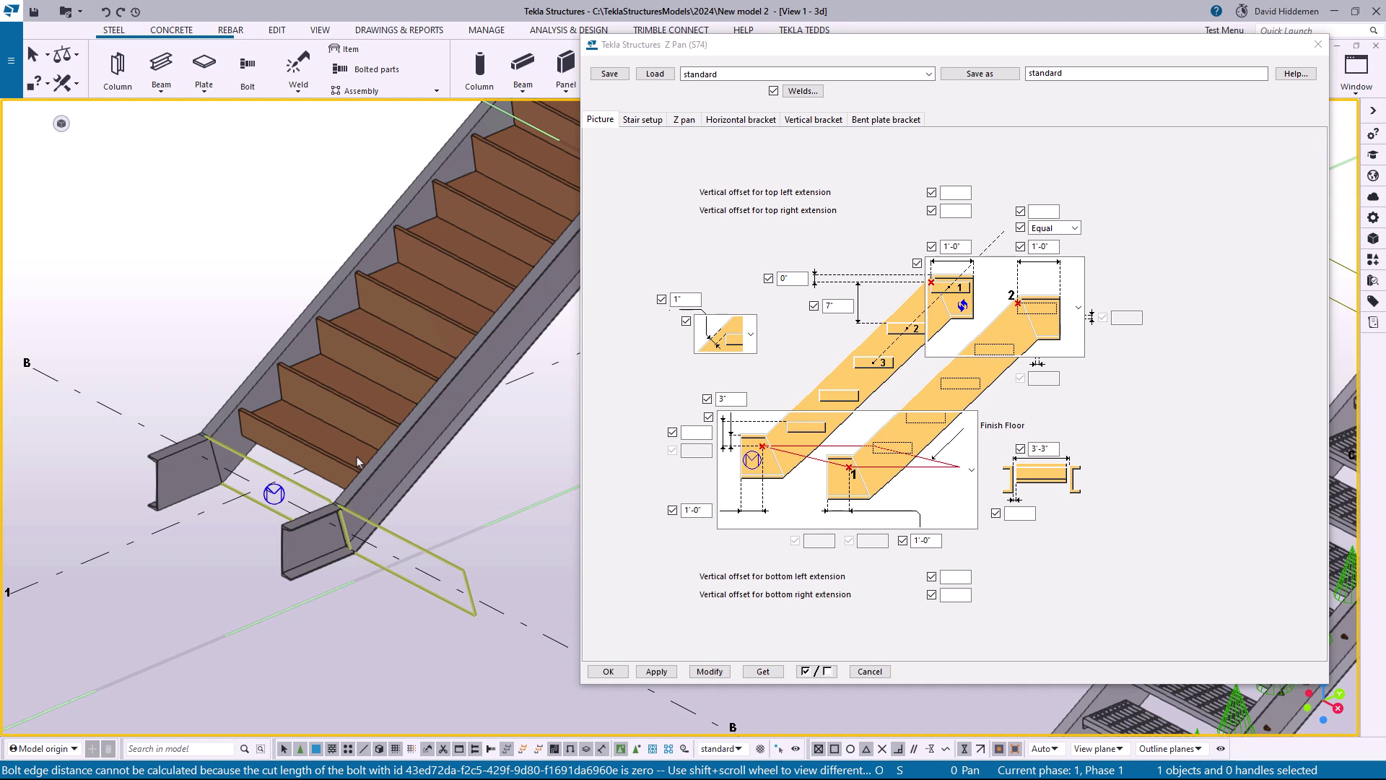
{"action": "scroll", "coordinate": [357, 456], "scroll_direction": "down", "scroll_amount": 4}
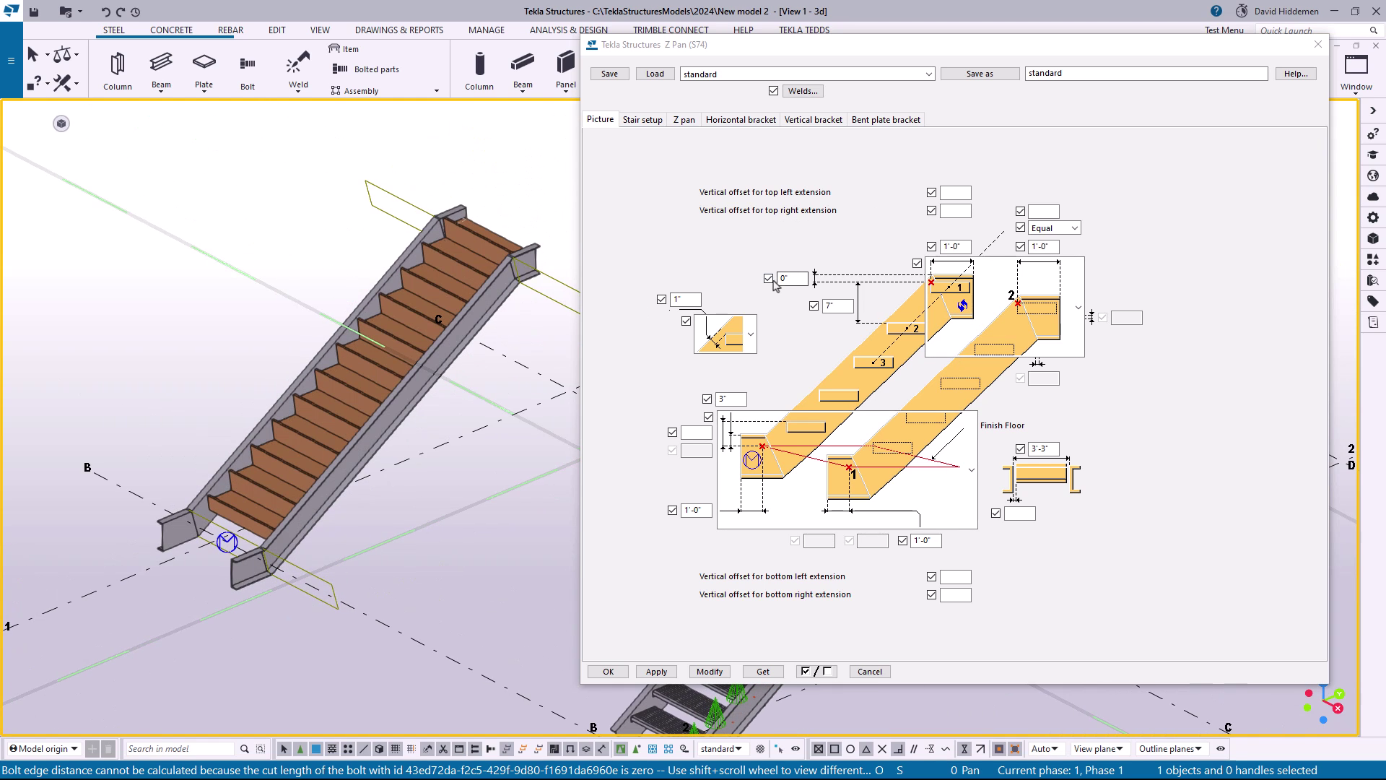
{"action": "scroll", "coordinate": [305, 407], "scroll_direction": "up", "scroll_amount": 5}
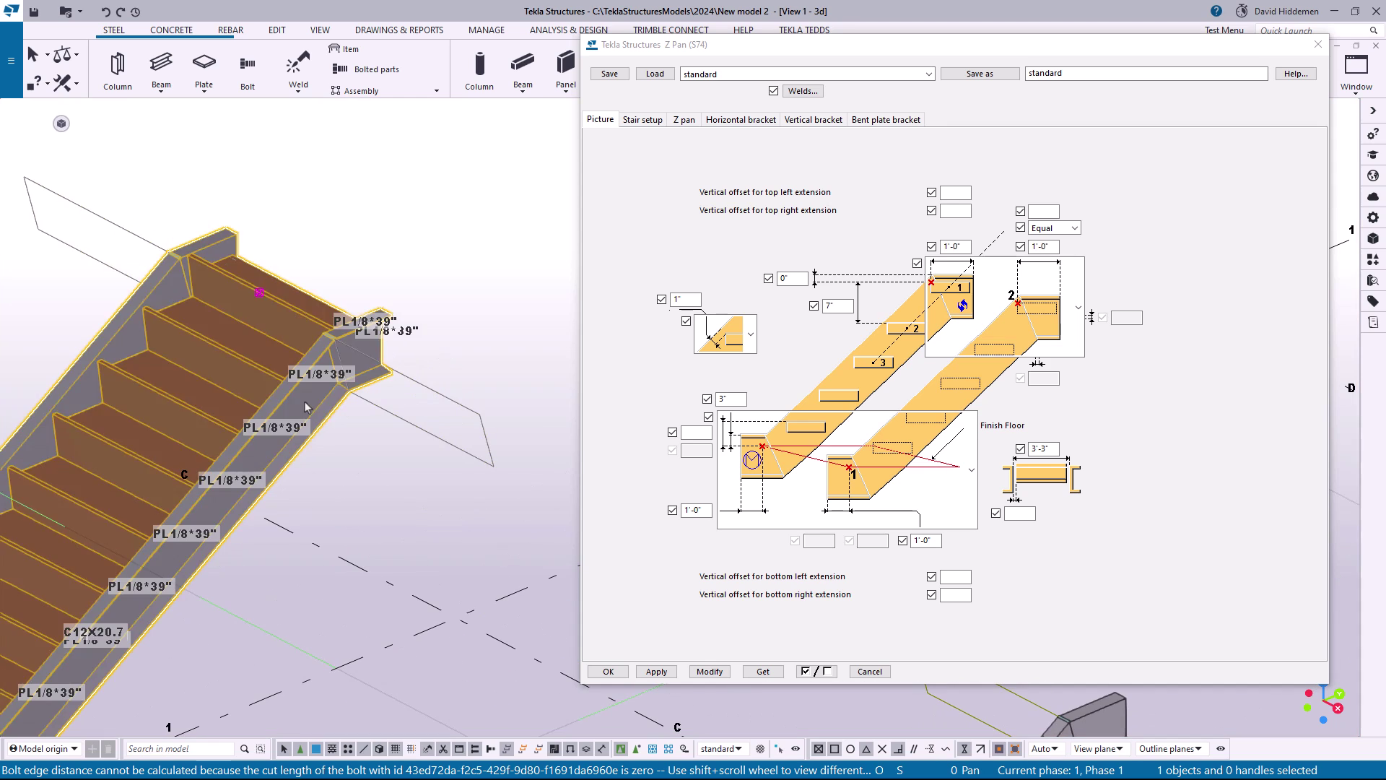
{"action": "scroll", "coordinate": [305, 402], "scroll_direction": "down", "scroll_amount": 5}
{"action": "scroll", "coordinate": [390, 322], "scroll_direction": "up", "scroll_amount": 6}
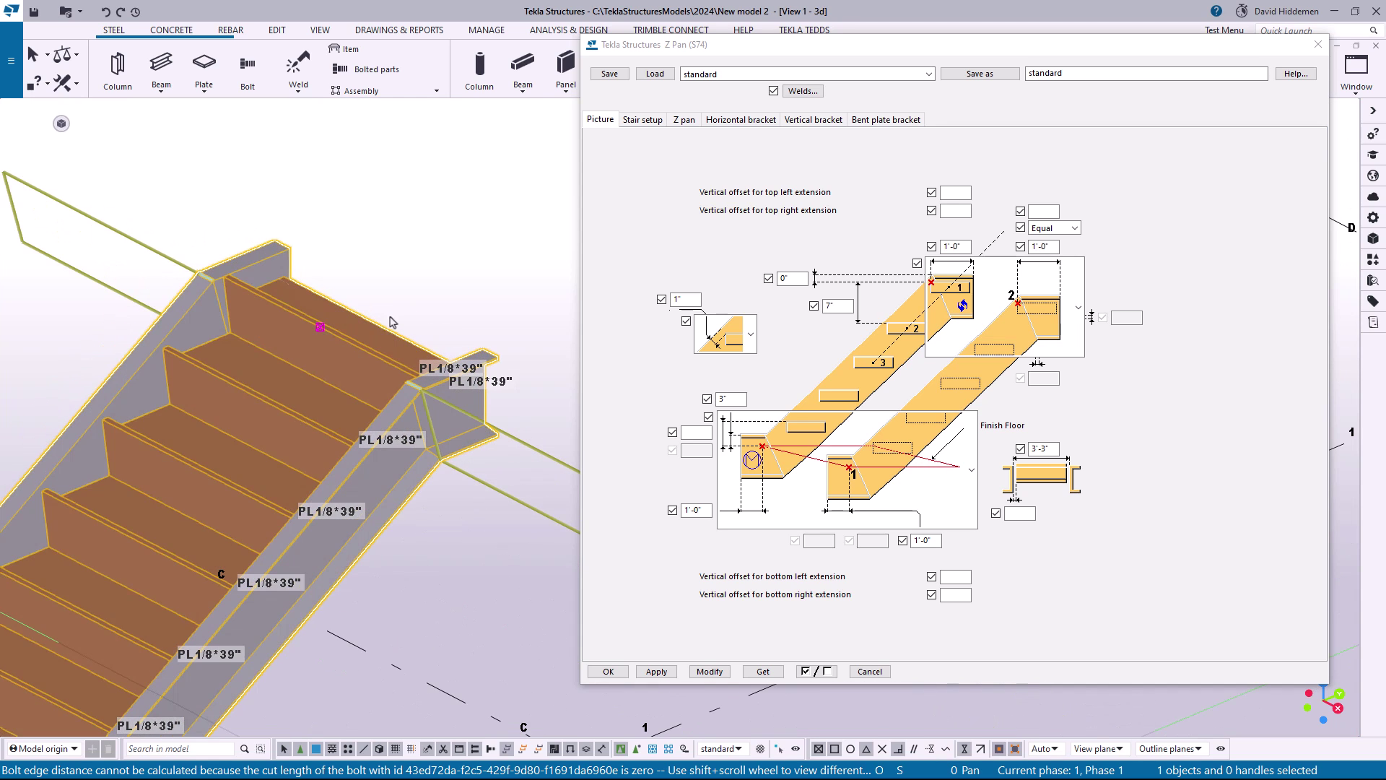
{"action": "middle_click_drag", "start_coordinate": [390, 322], "coordinate": [366, 329]}
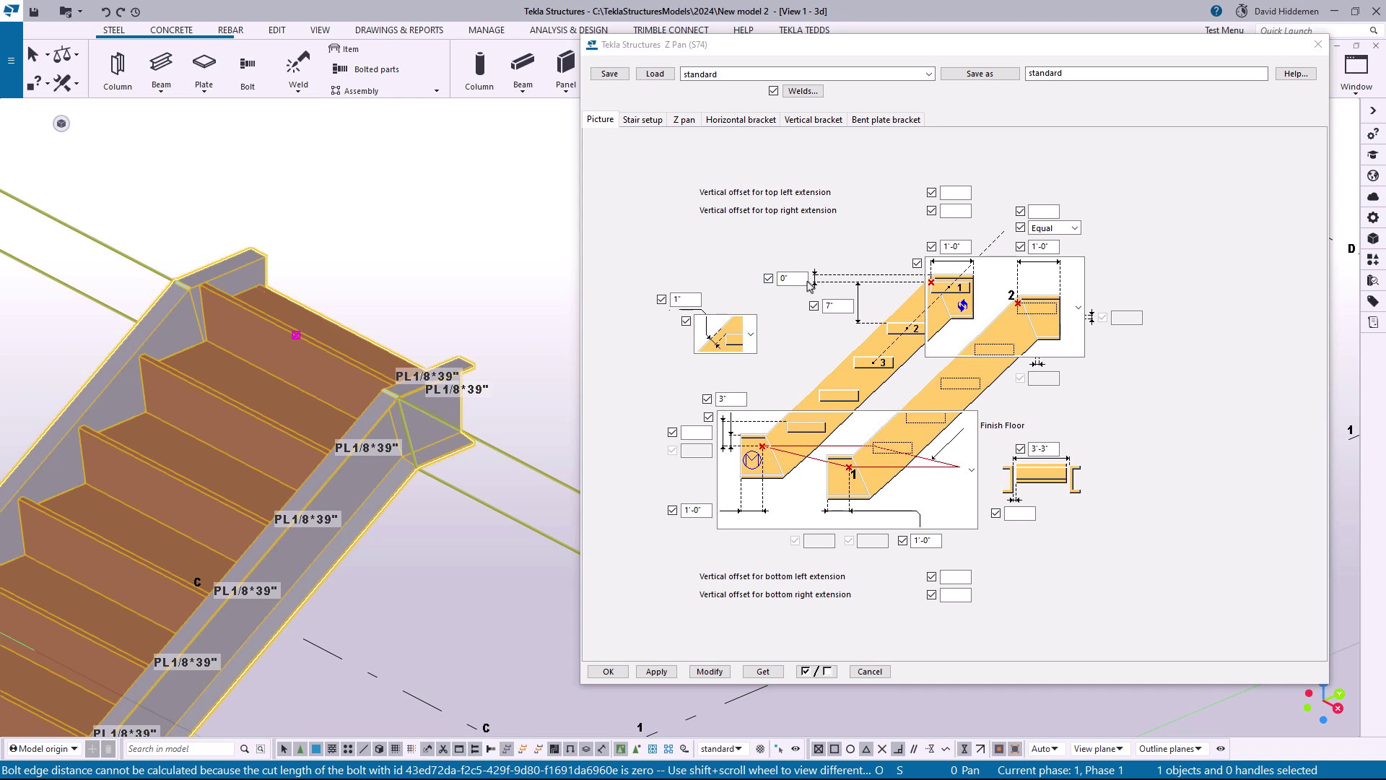
Set the vertical offset at the top of the pan stair to 1" and modify the stair
{"action": "double_click", "coordinate": [792, 277]}
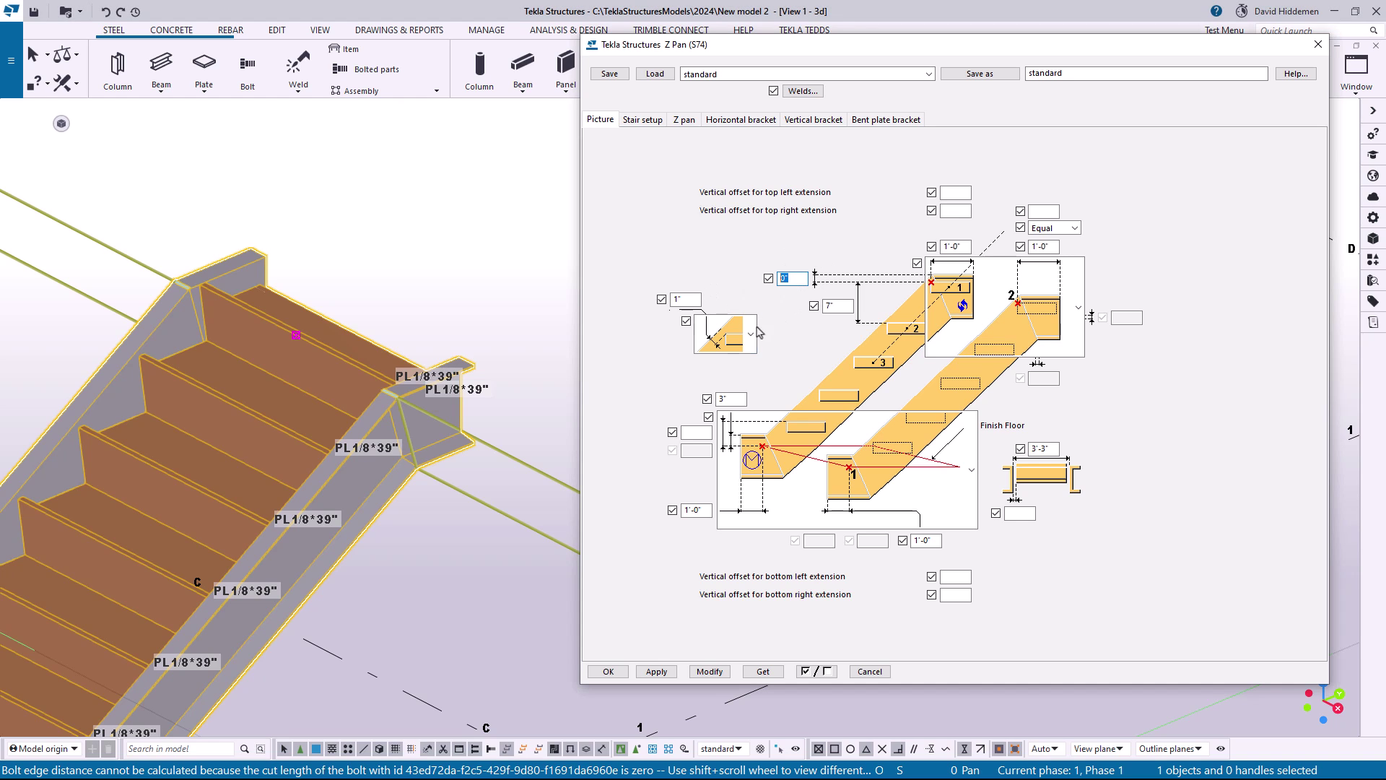
{"action": "type", "text": "1"}
{"action": "left_click", "coordinate": [709, 671]}
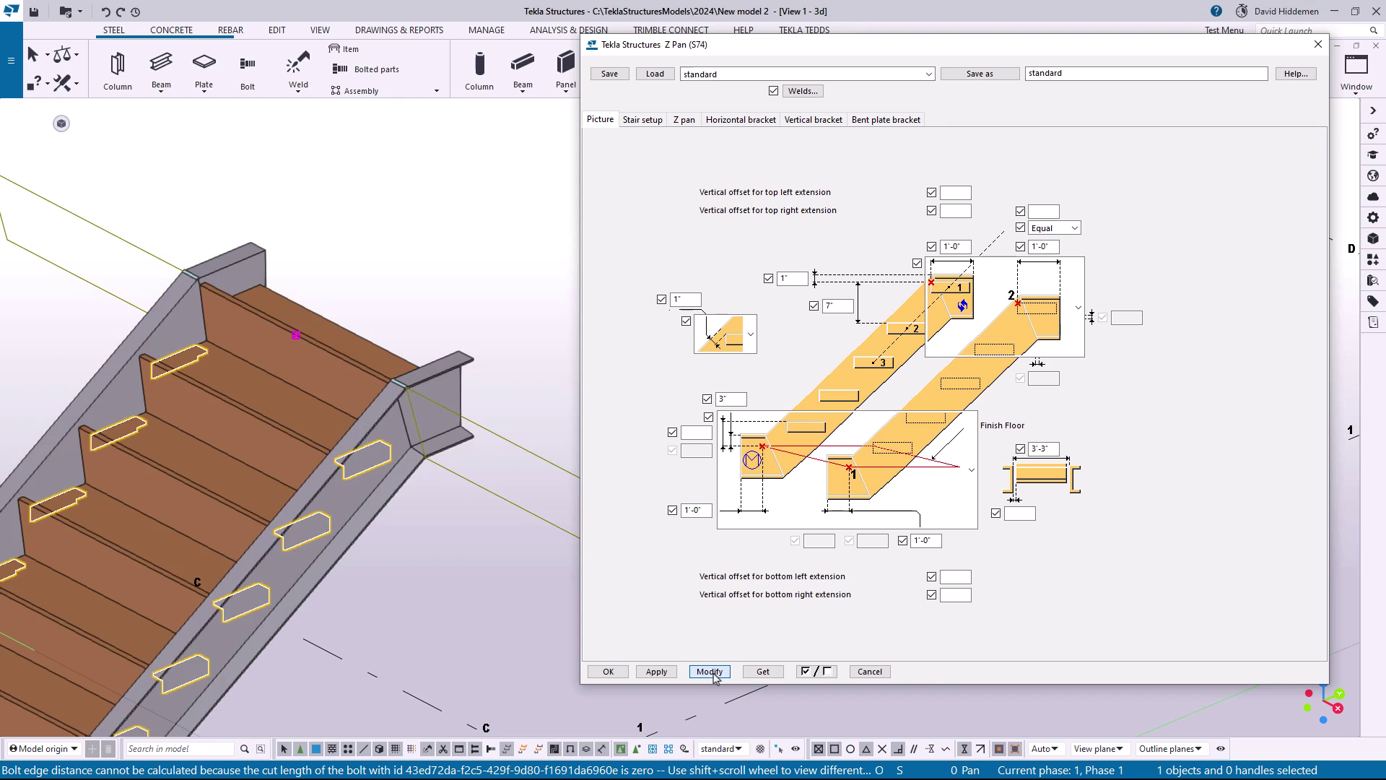
{"action": "scroll", "coordinate": [447, 361], "scroll_direction": "up", "scroll_amount": 4}
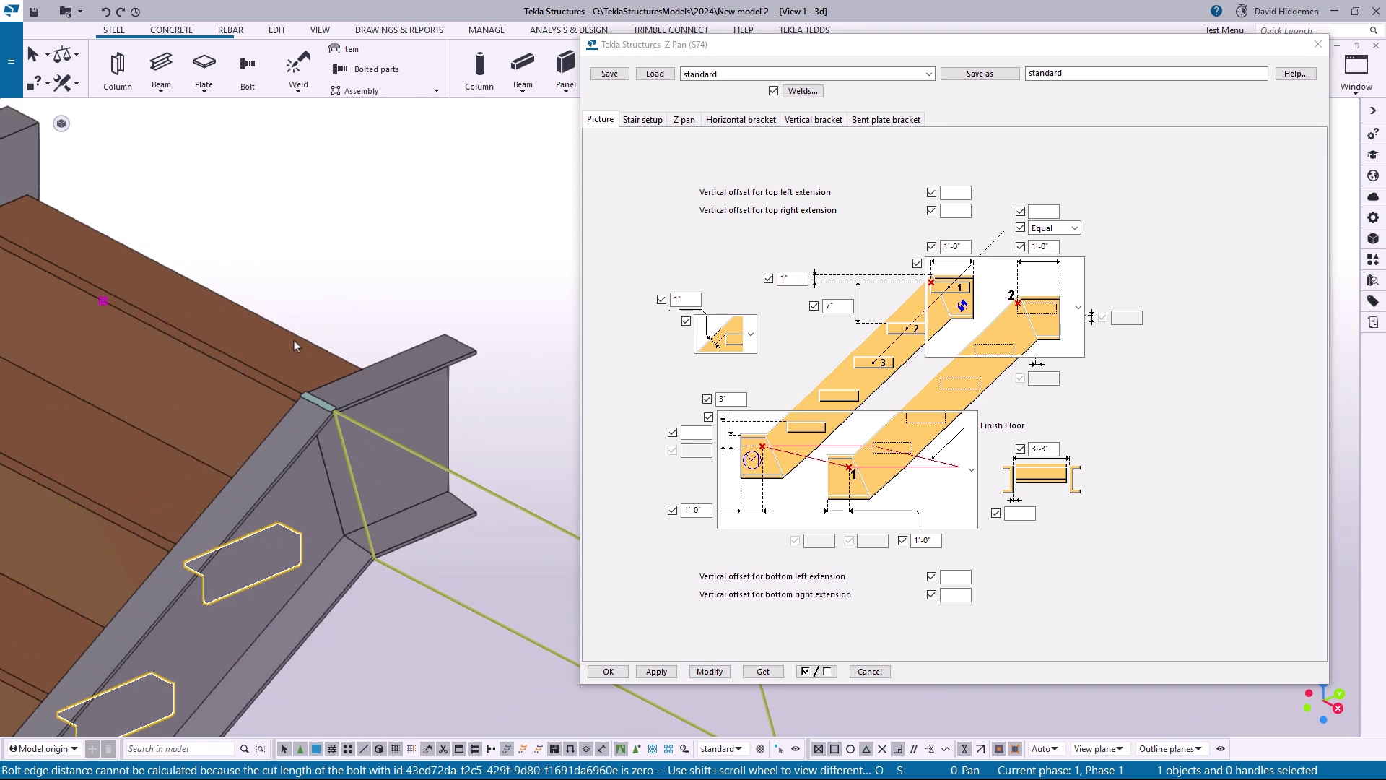
{"action": "scroll", "coordinate": [329, 388], "scroll_direction": "down", "scroll_amount": 3}
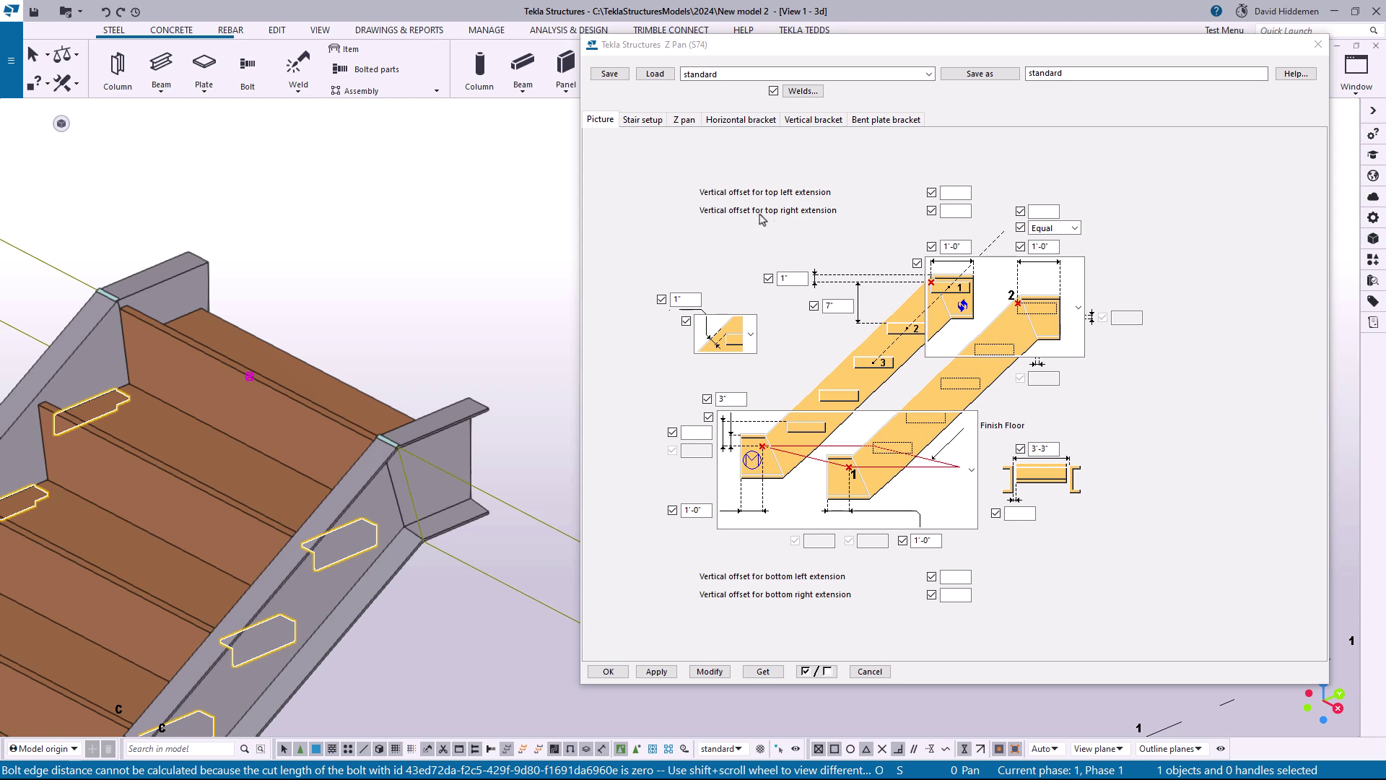
Set the vertical offset for the top left extension to 2", modify the stair, and check its upper end
{"action": "middle_click_drag", "start_coordinate": [351, 288], "coordinate": [358, 288]}
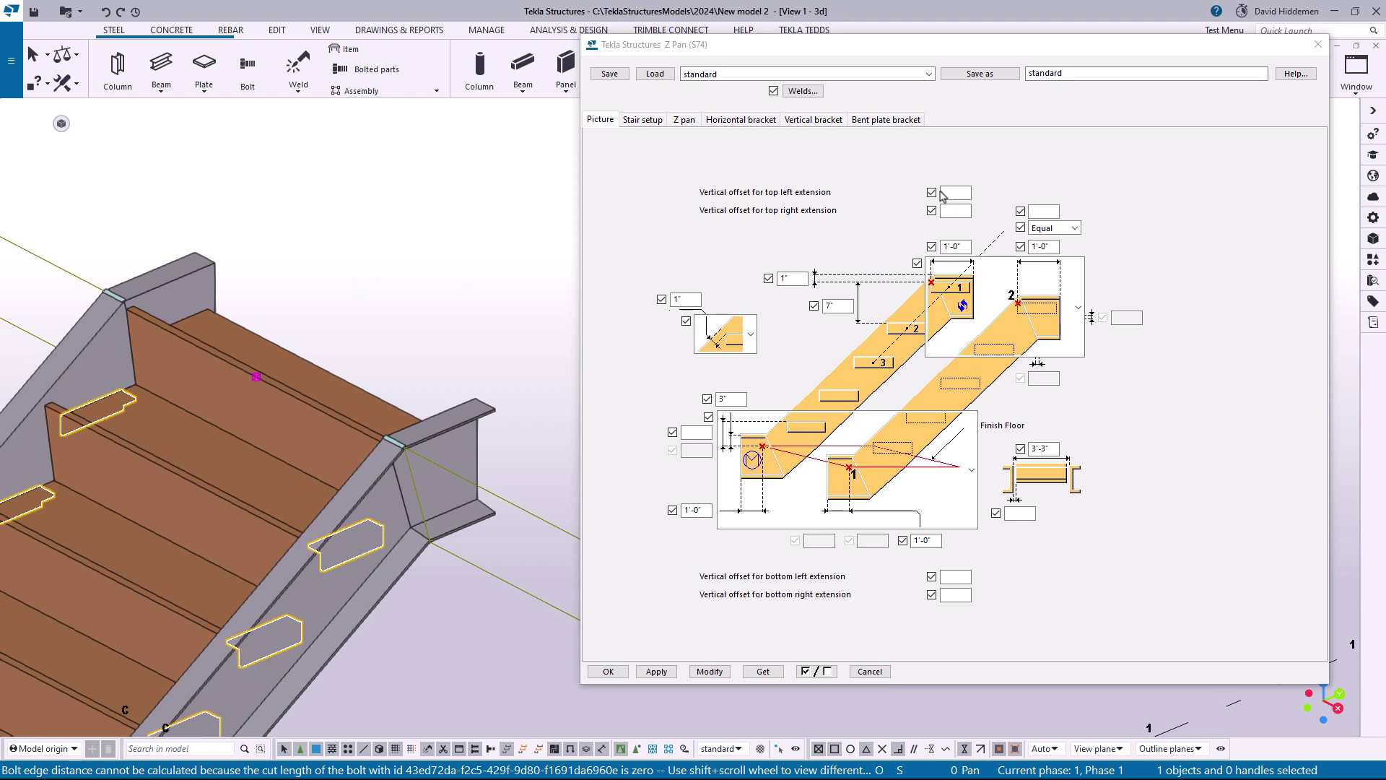
{"action": "left_click", "coordinate": [953, 193]}
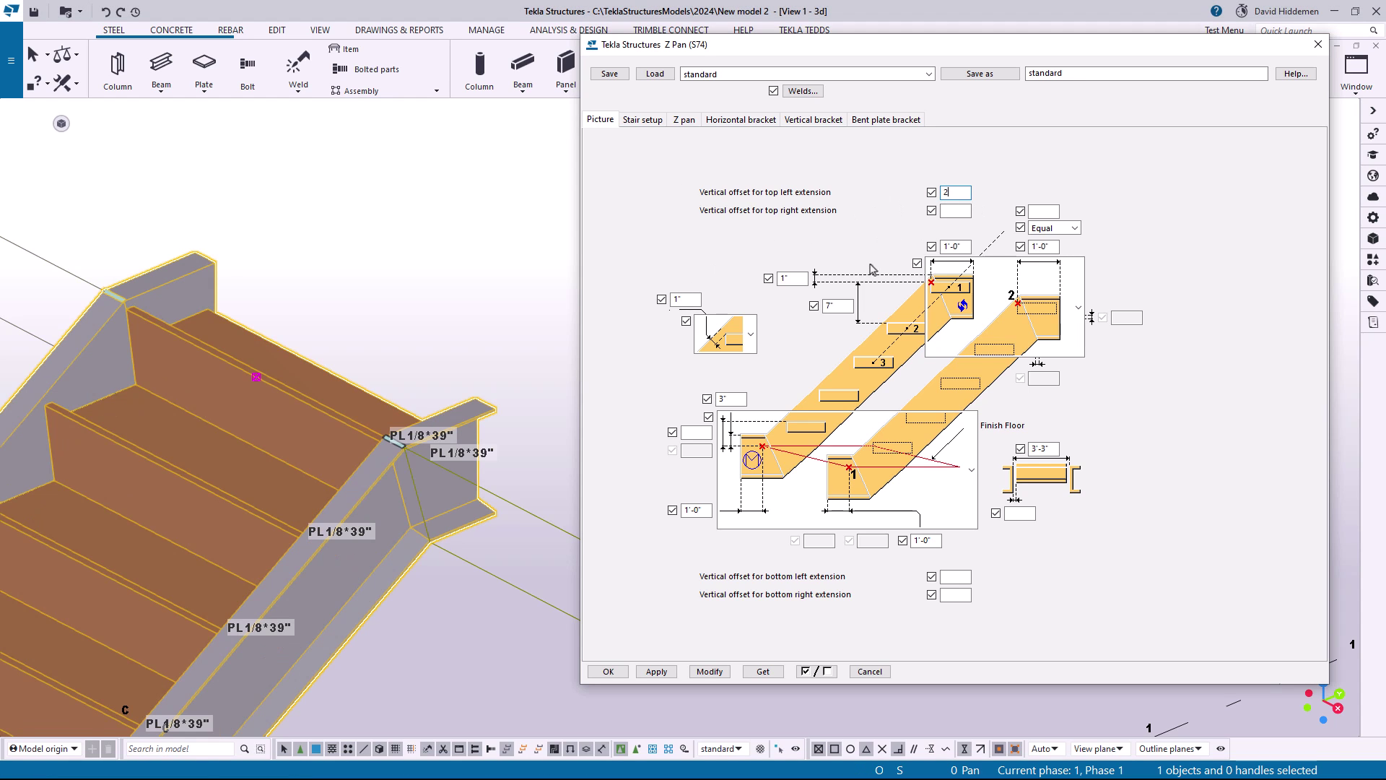
{"action": "left_click", "coordinate": [710, 671]}
{"action": "middle_click_drag", "start_coordinate": [205, 353], "coordinate": [164, 273]}
{"action": "scroll", "coordinate": [325, 339], "scroll_direction": "up", "scroll_amount": 4}
{"action": "scroll", "coordinate": [297, 339], "scroll_direction": "down", "scroll_amount": 3}
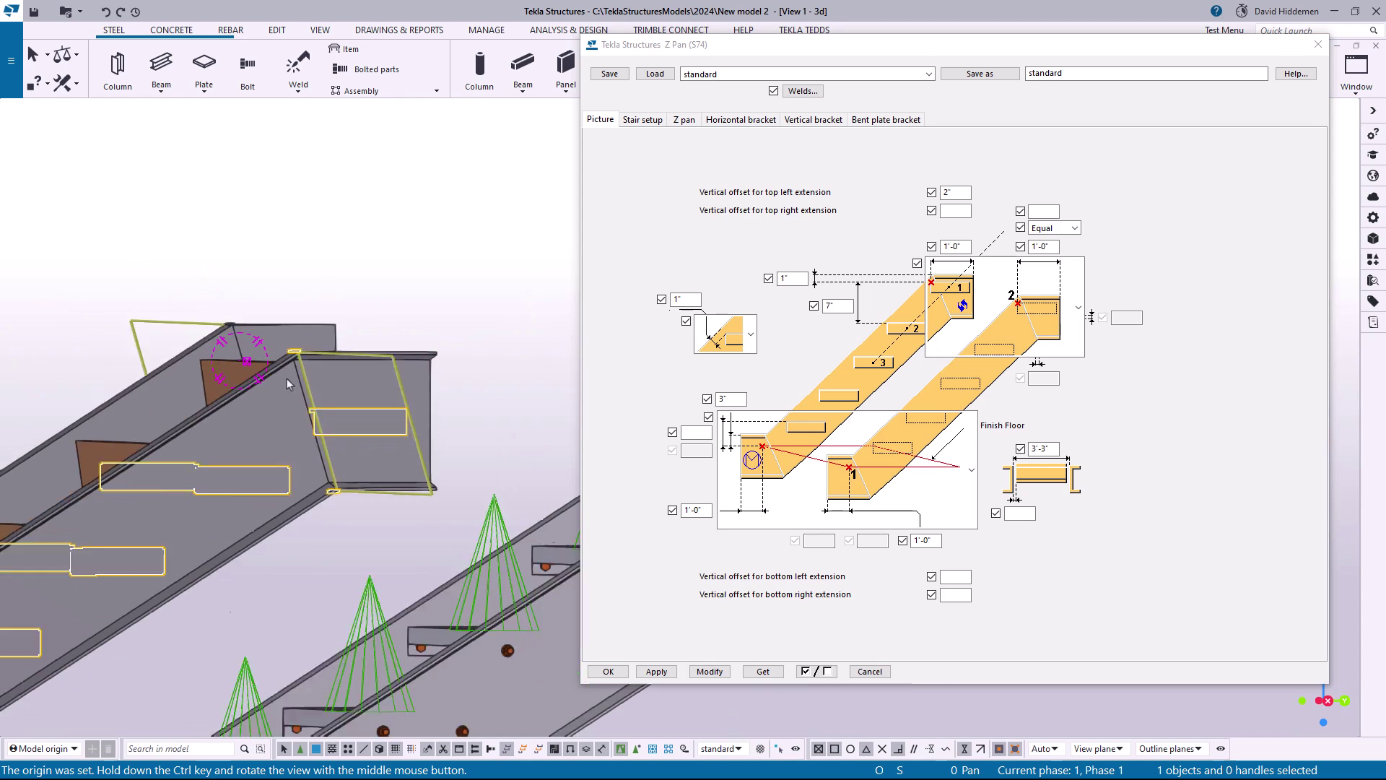
{"action": "middle_click_drag", "start_coordinate": [287, 378], "coordinate": [299, 306], "text": "ctrl"}
{"action": "scroll", "coordinate": [299, 305], "scroll_direction": "up", "scroll_amount": 3}
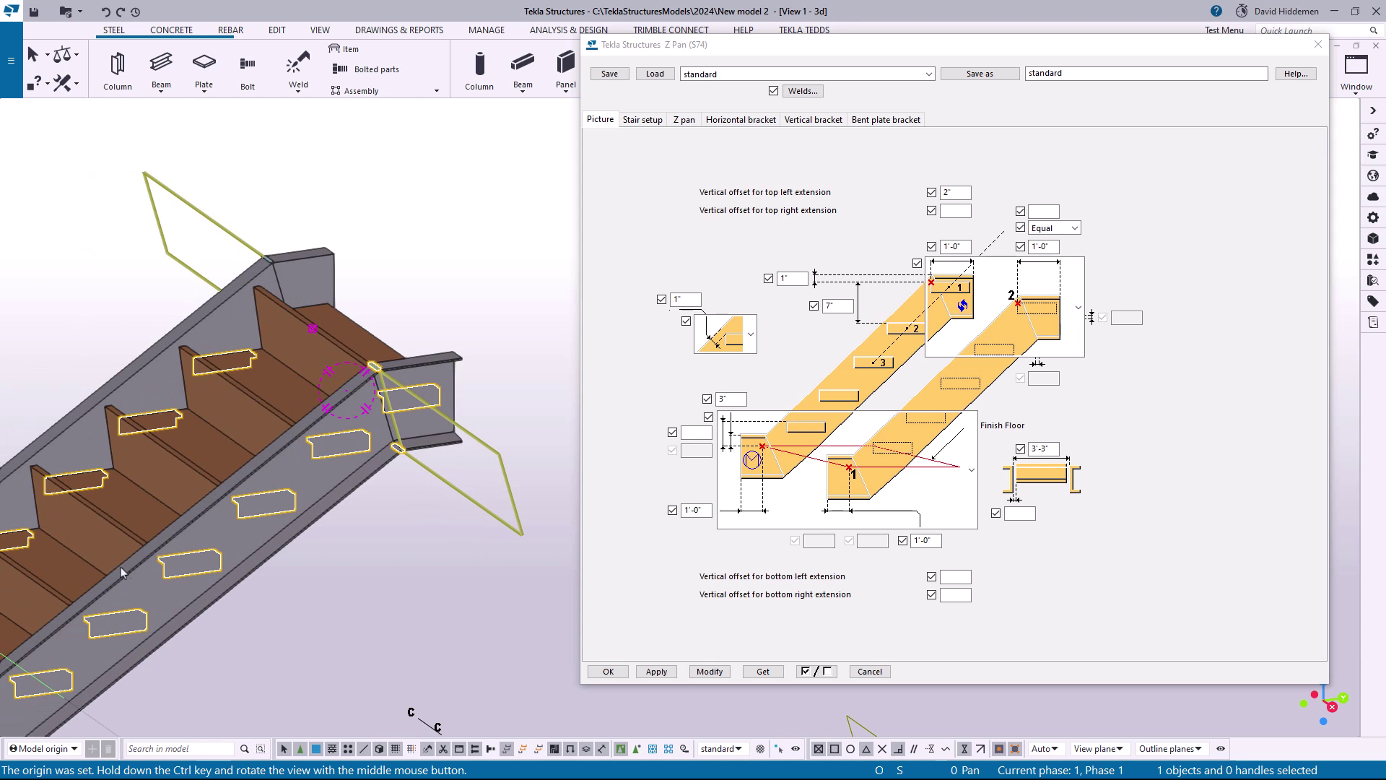
Examine the left and right stringer extensions at the pan stair's bottom end
{"action": "middle_click_drag", "start_coordinate": [120, 572], "coordinate": [281, 288]}
{"action": "middle_click_drag", "start_coordinate": [144, 390], "coordinate": [433, 311]}
{"action": "middle_click_drag", "start_coordinate": [206, 440], "coordinate": [326, 416]}
{"action": "scroll", "coordinate": [326, 417], "scroll_direction": "up", "scroll_amount": 1}
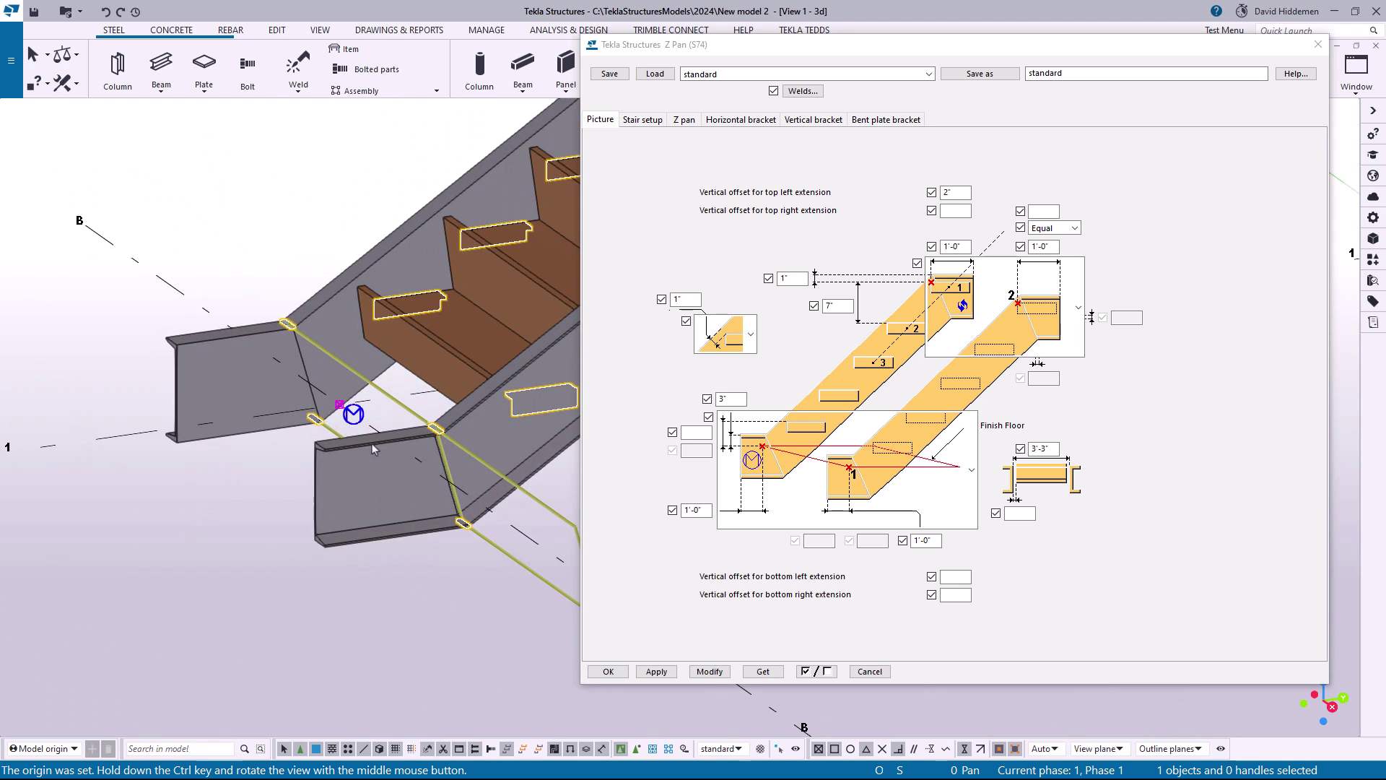
Set the vertical offset for the bottom left extension to 2" and modify the pan stair
{"action": "double_click", "coordinate": [736, 399]}
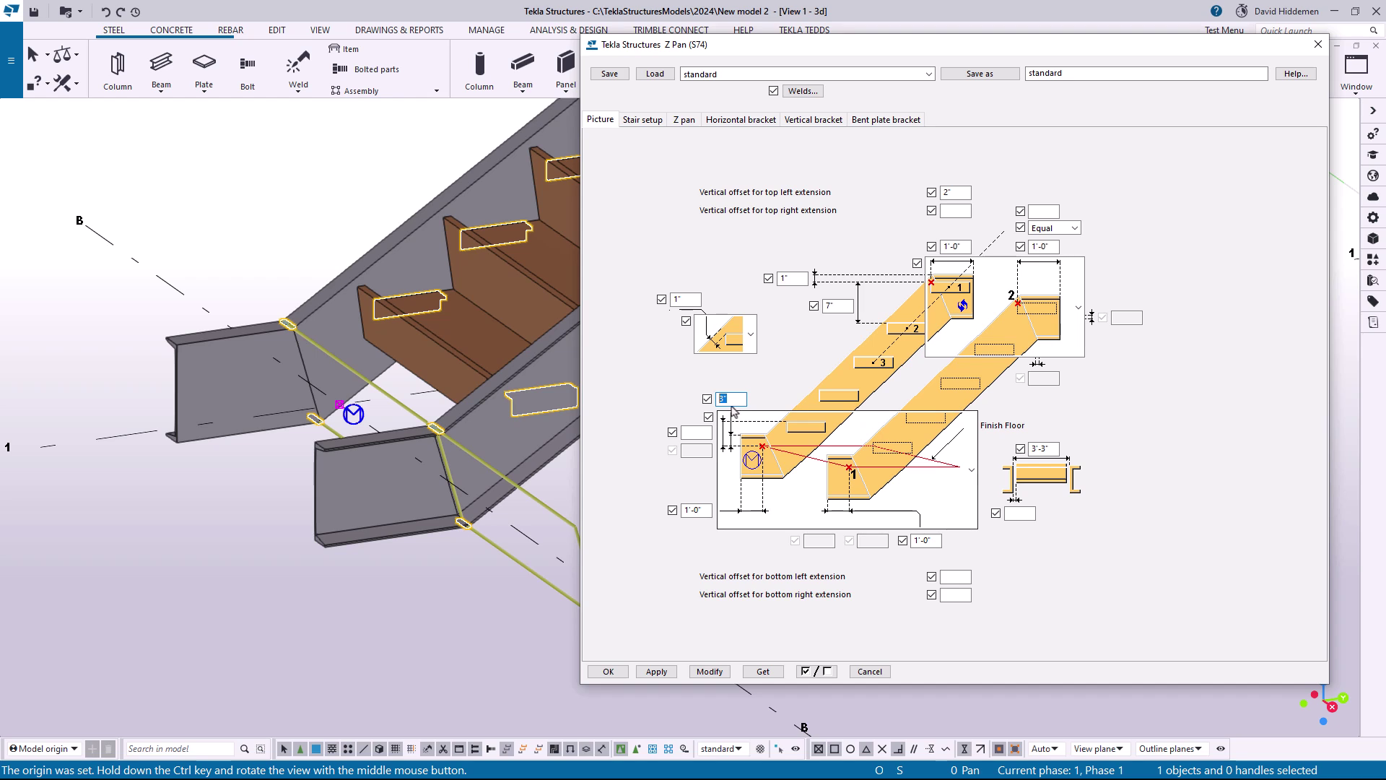
{"action": "key", "text": "Tab"}
{"action": "left_click", "coordinate": [734, 400]}
{"action": "left_click", "coordinate": [952, 576]}
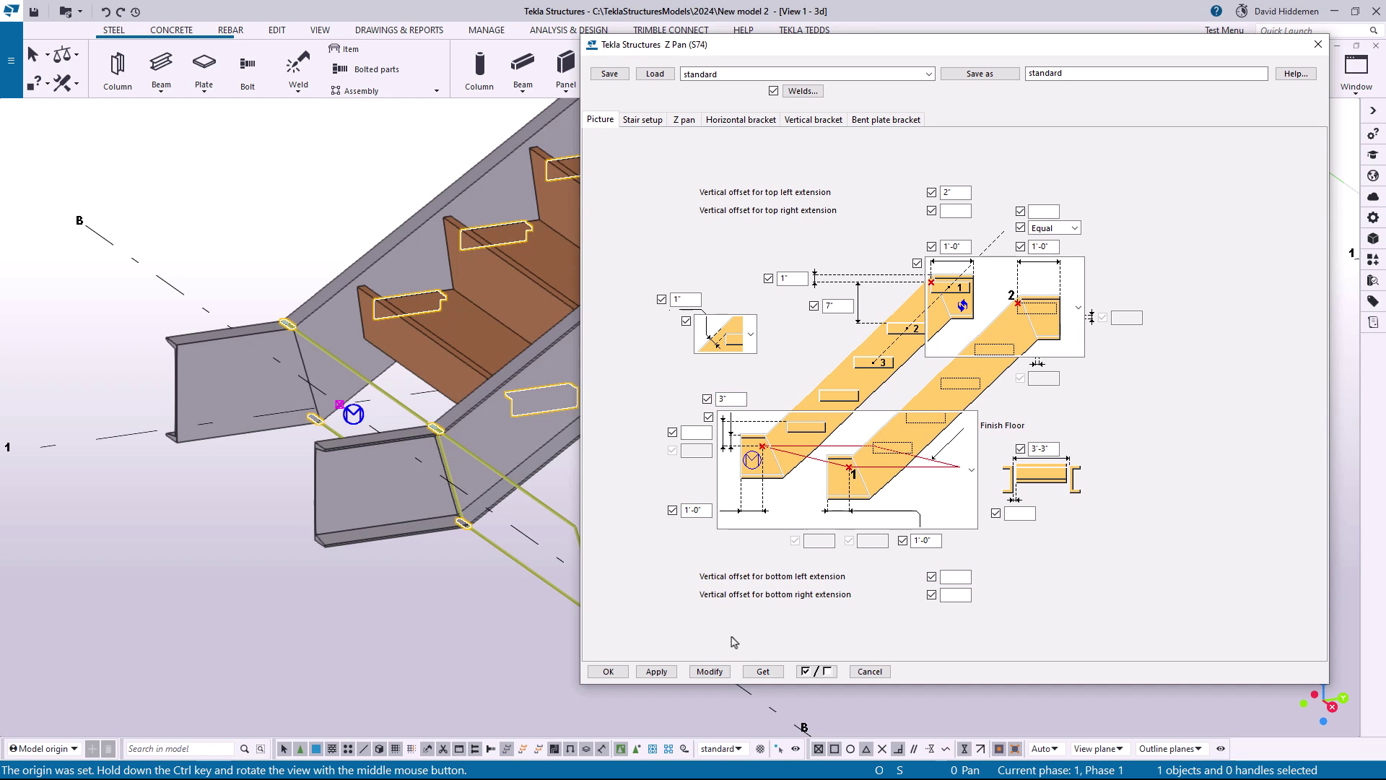
{"action": "left_click", "coordinate": [709, 671]}
{"action": "scroll", "coordinate": [413, 432], "scroll_direction": "up", "scroll_amount": 2}
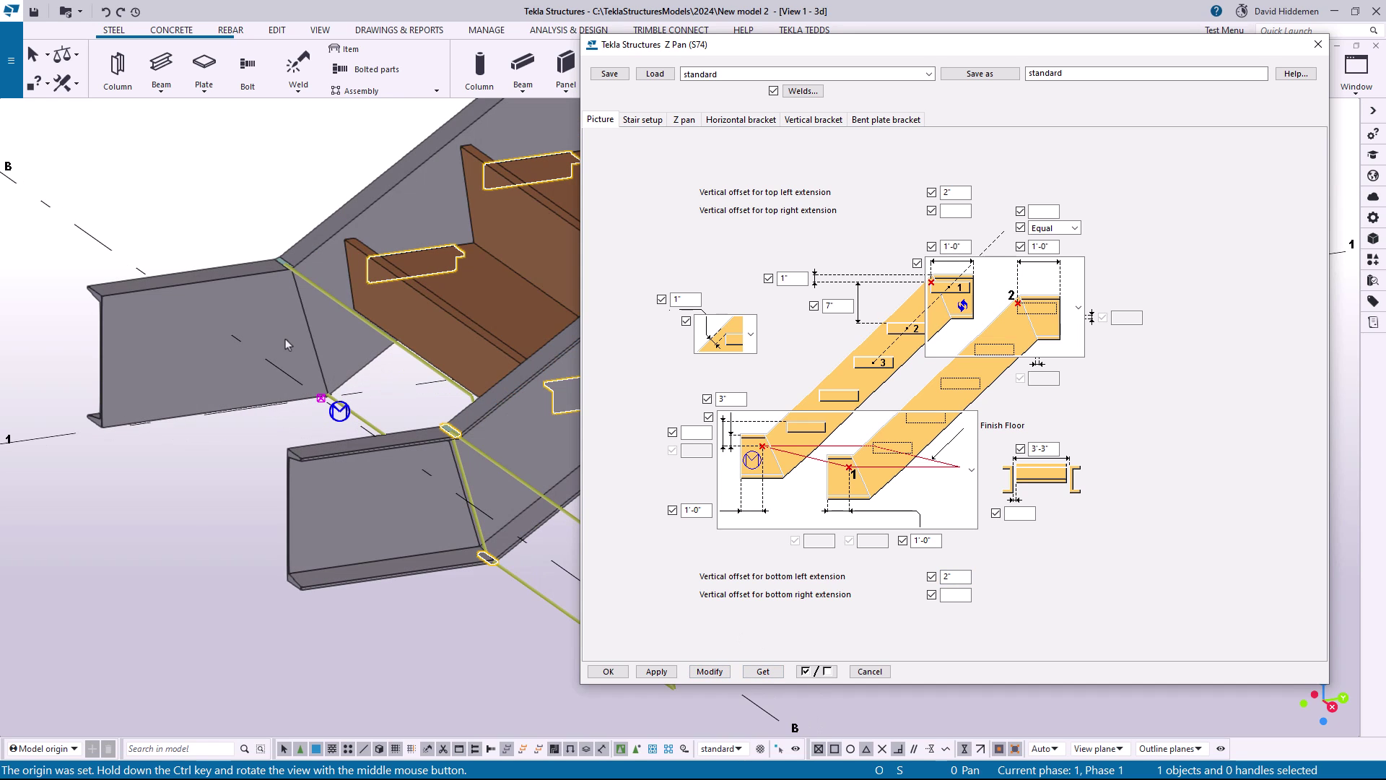
Undo the last vertical offset change to the pan stair's bottom left extension and deselect the stair
{"action": "left_click", "coordinate": [107, 12]}
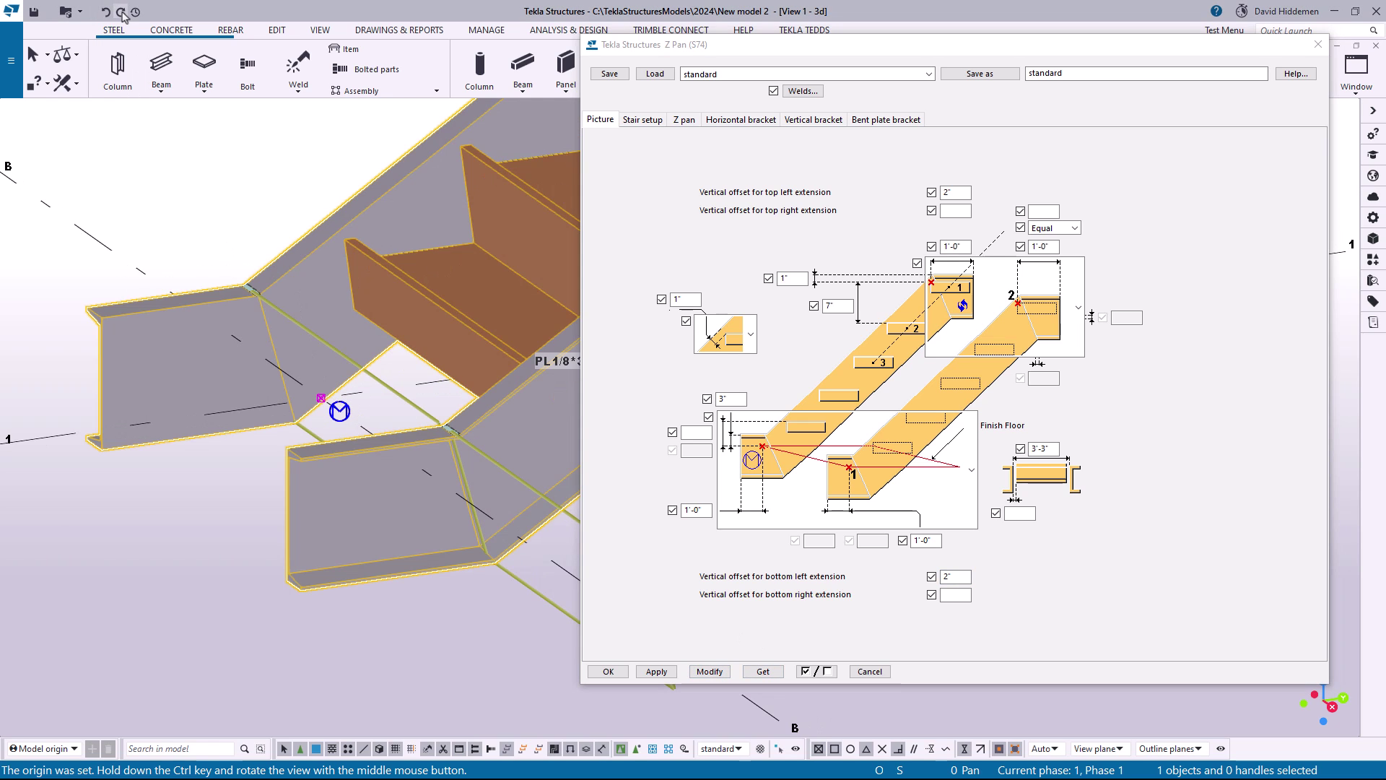
{"action": "left_click", "coordinate": [107, 12]}
{"action": "left_click", "coordinate": [109, 14]}
{"action": "left_click", "coordinate": [123, 14]}
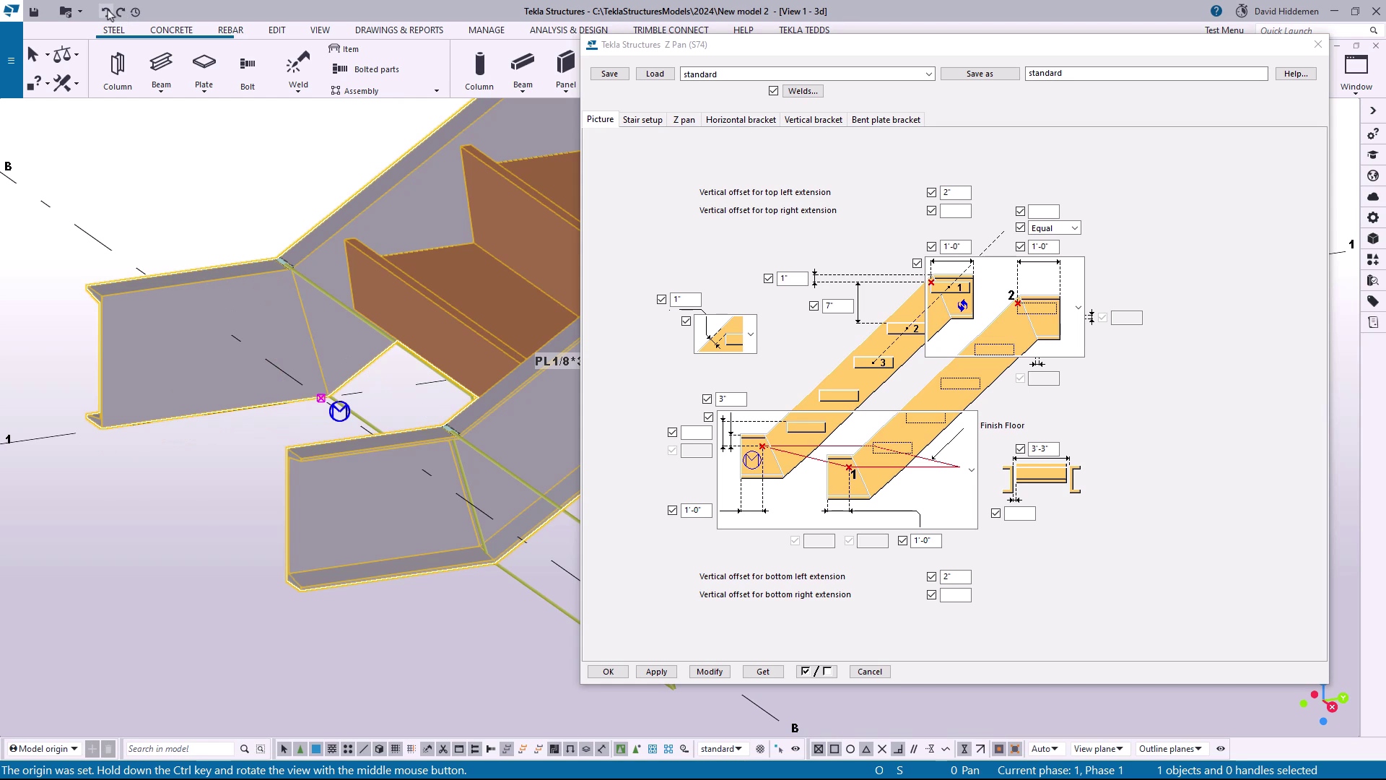
{"action": "left_click", "coordinate": [274, 195]}
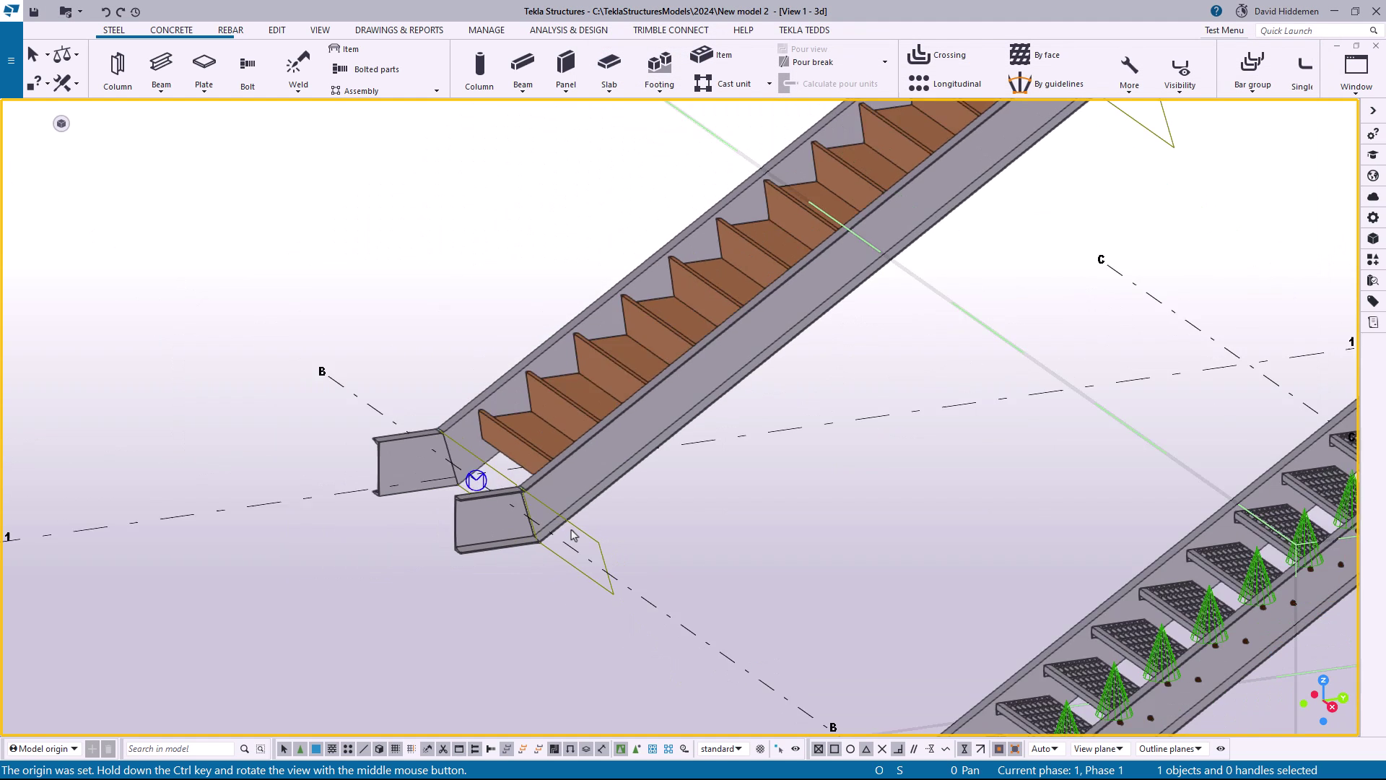
Close the pan stair's settings and examine the tread brackets at the stair's top and bottom ends
{"action": "scroll", "coordinate": [571, 530], "scroll_direction": "down", "scroll_amount": 2}
{"action": "middle_click_drag", "start_coordinate": [670, 447], "coordinate": [543, 339]}
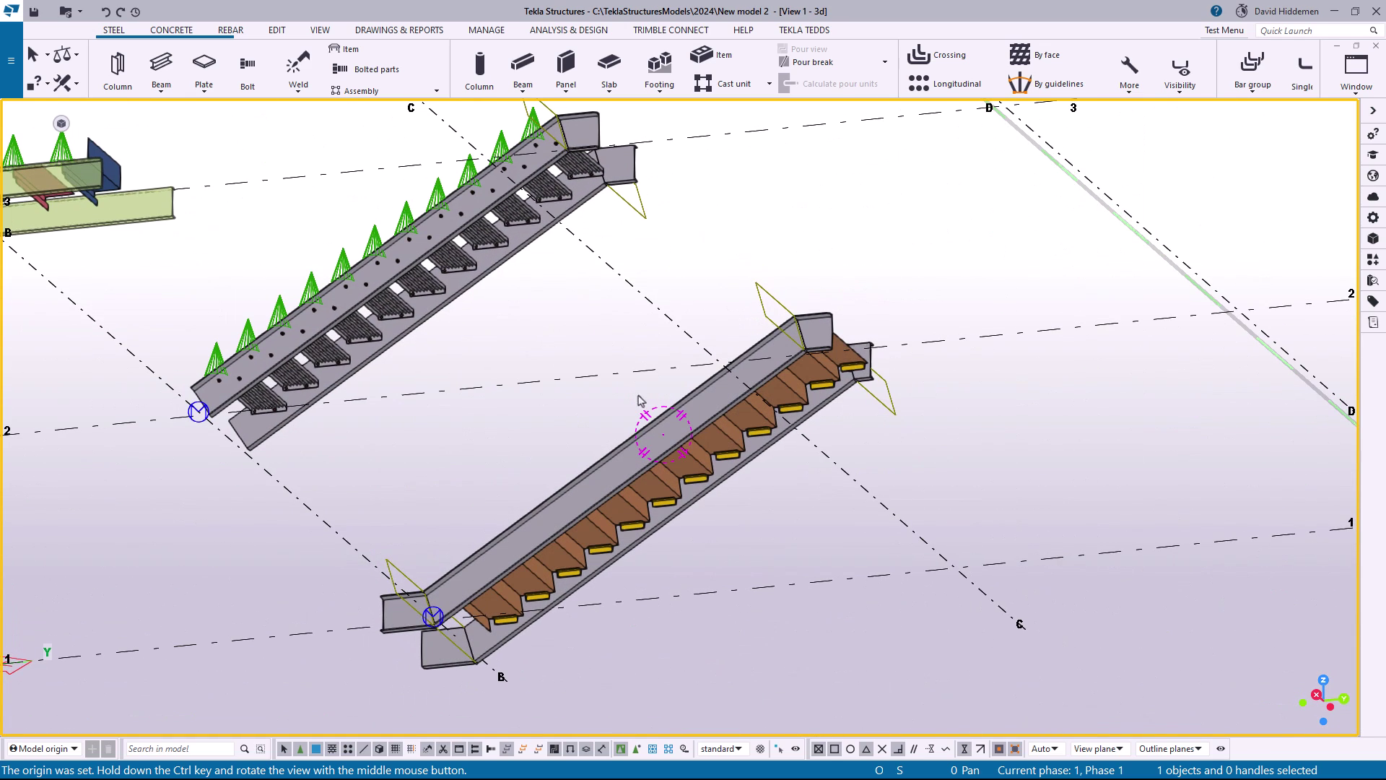
{"action": "scroll", "coordinate": [906, 327], "scroll_direction": "up", "scroll_amount": 6}
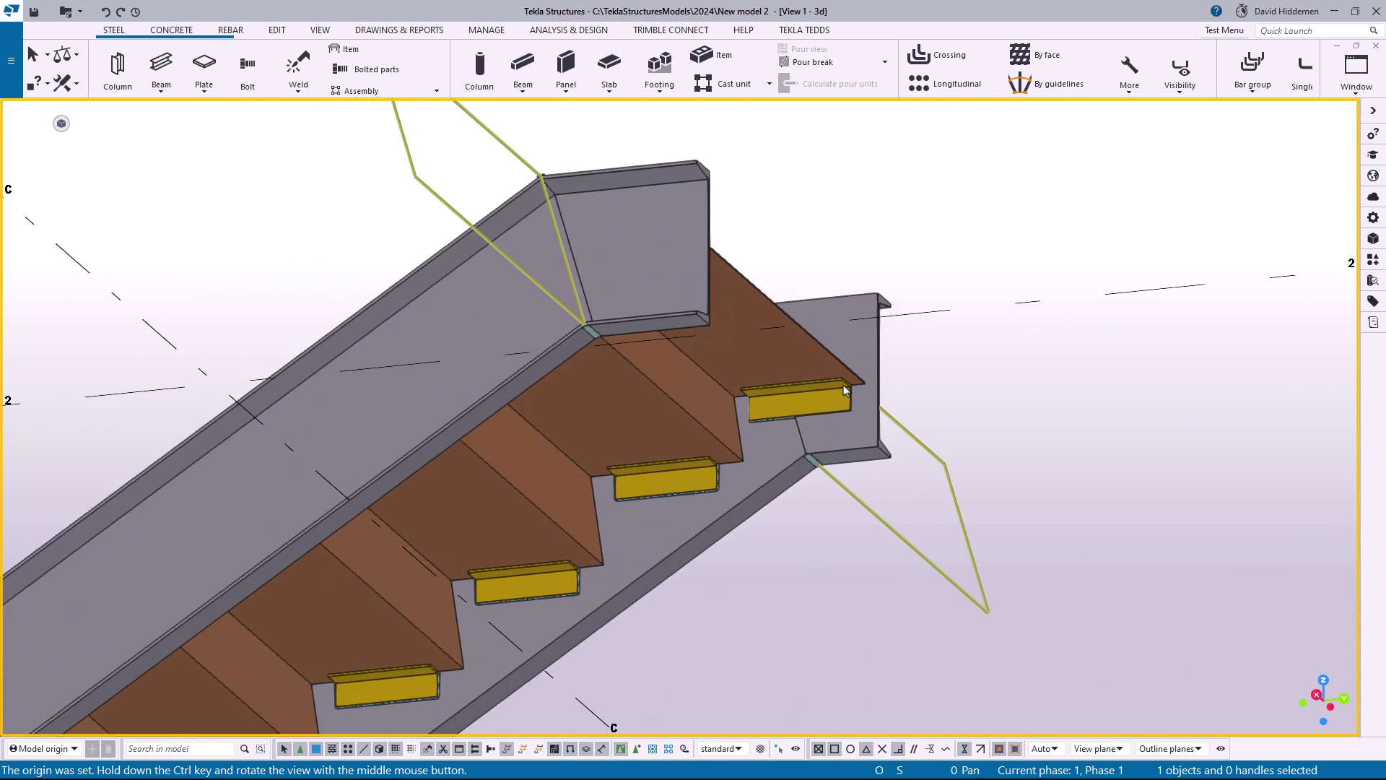
{"action": "scroll", "coordinate": [843, 387], "scroll_direction": "up", "scroll_amount": 2}
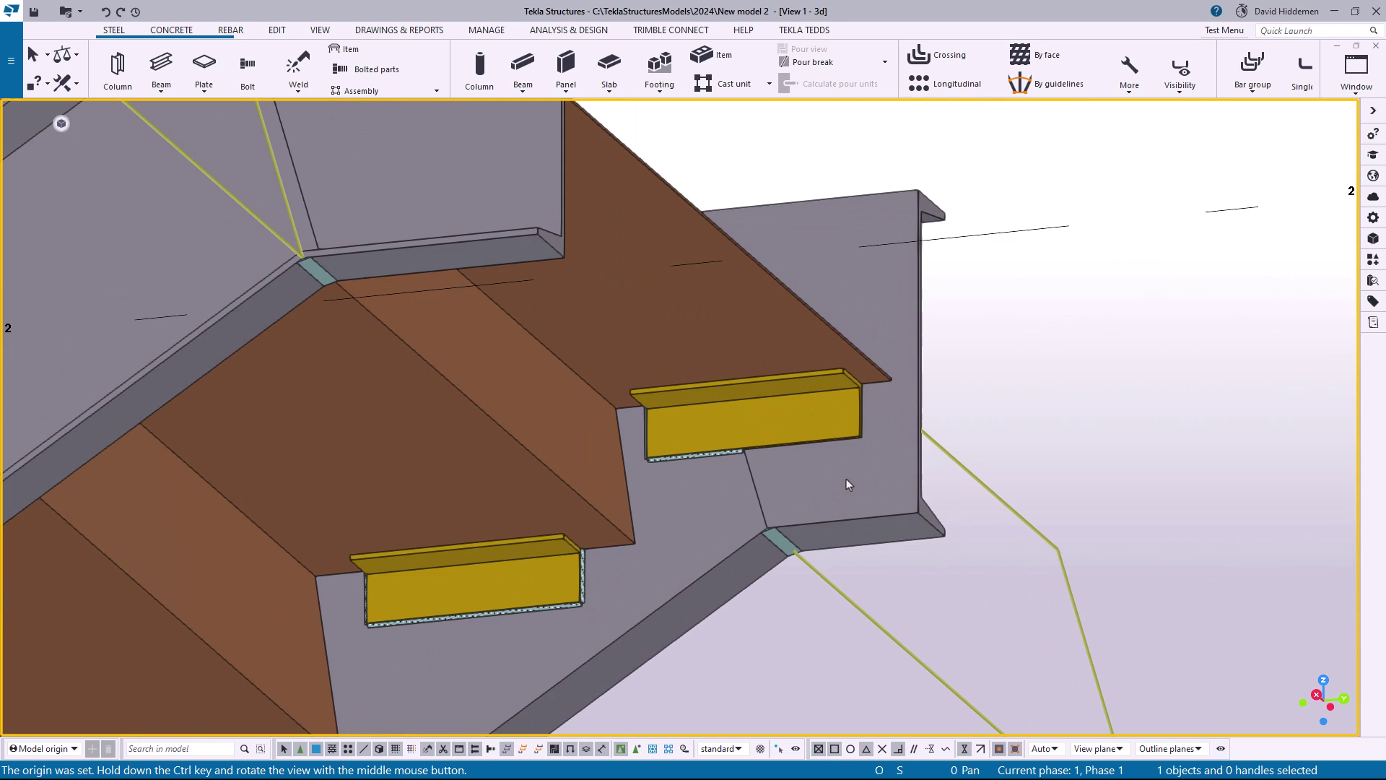
{"action": "scroll", "coordinate": [536, 550], "scroll_direction": "down", "scroll_amount": 5}
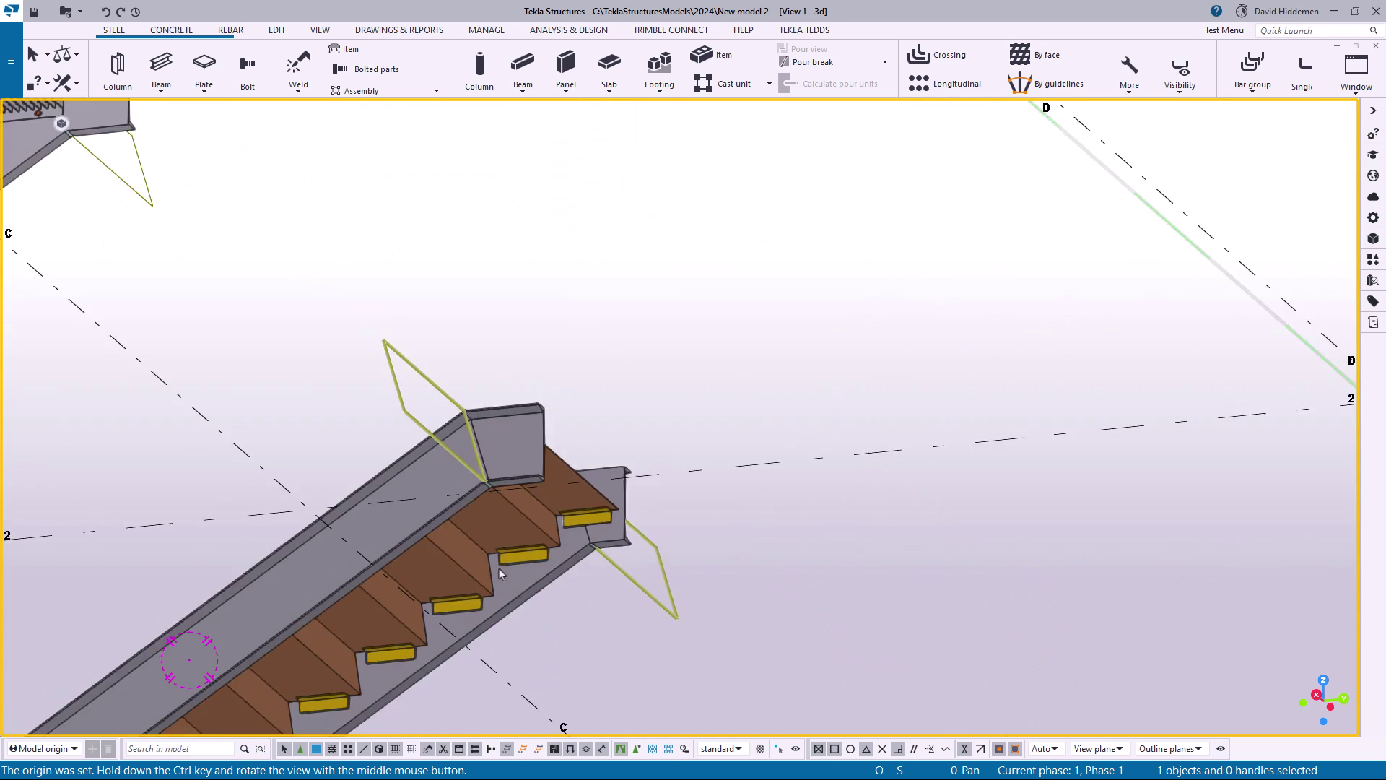
{"action": "middle_click_drag", "start_coordinate": [499, 569], "coordinate": [818, 337]}
{"action": "middle_click_drag", "start_coordinate": [566, 448], "coordinate": [881, 158]}
{"action": "scroll", "coordinate": [479, 531], "scroll_direction": "up", "scroll_amount": 2}
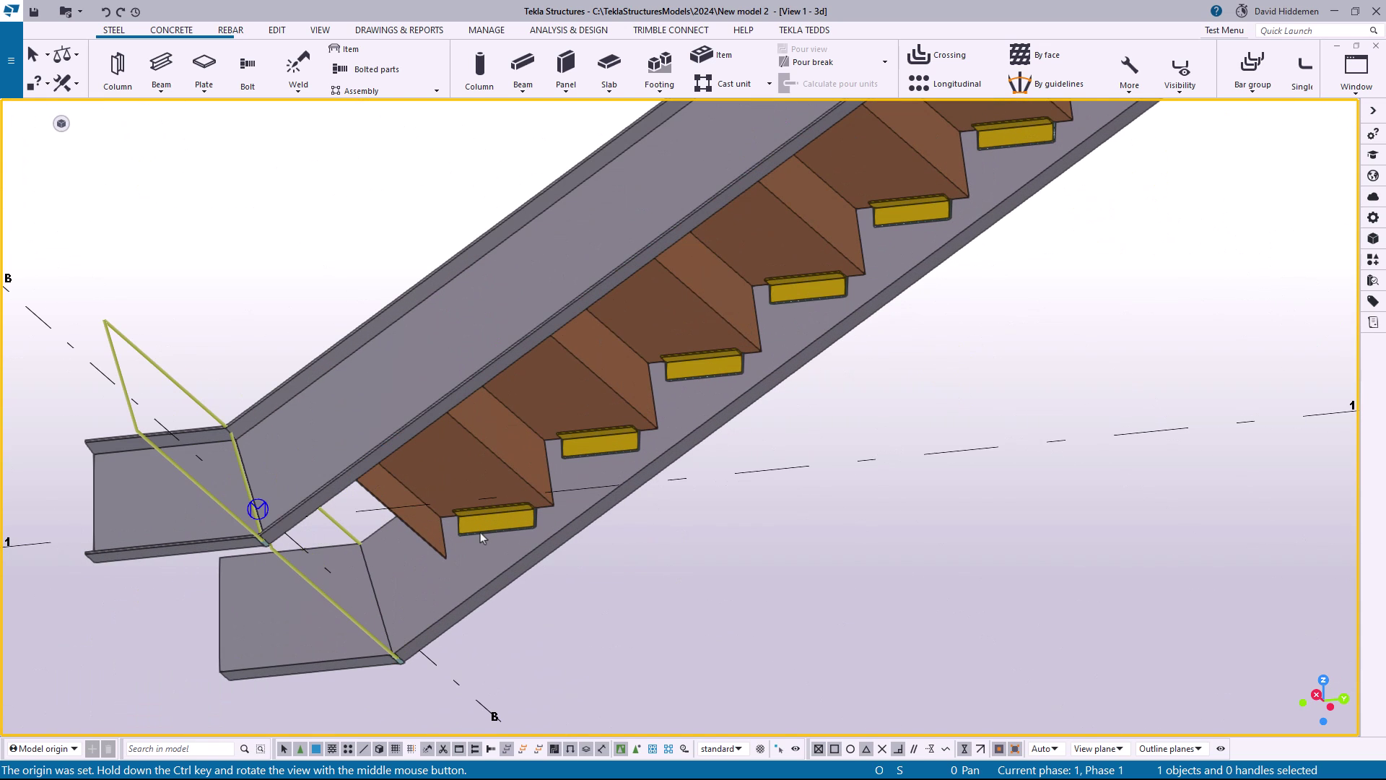
{"action": "scroll", "coordinate": [480, 532], "scroll_direction": "down", "scroll_amount": 4}
{"action": "middle_click_drag", "start_coordinate": [731, 354], "coordinate": [575, 479]}
{"action": "scroll", "coordinate": [739, 323], "scroll_direction": "up", "scroll_amount": 7}
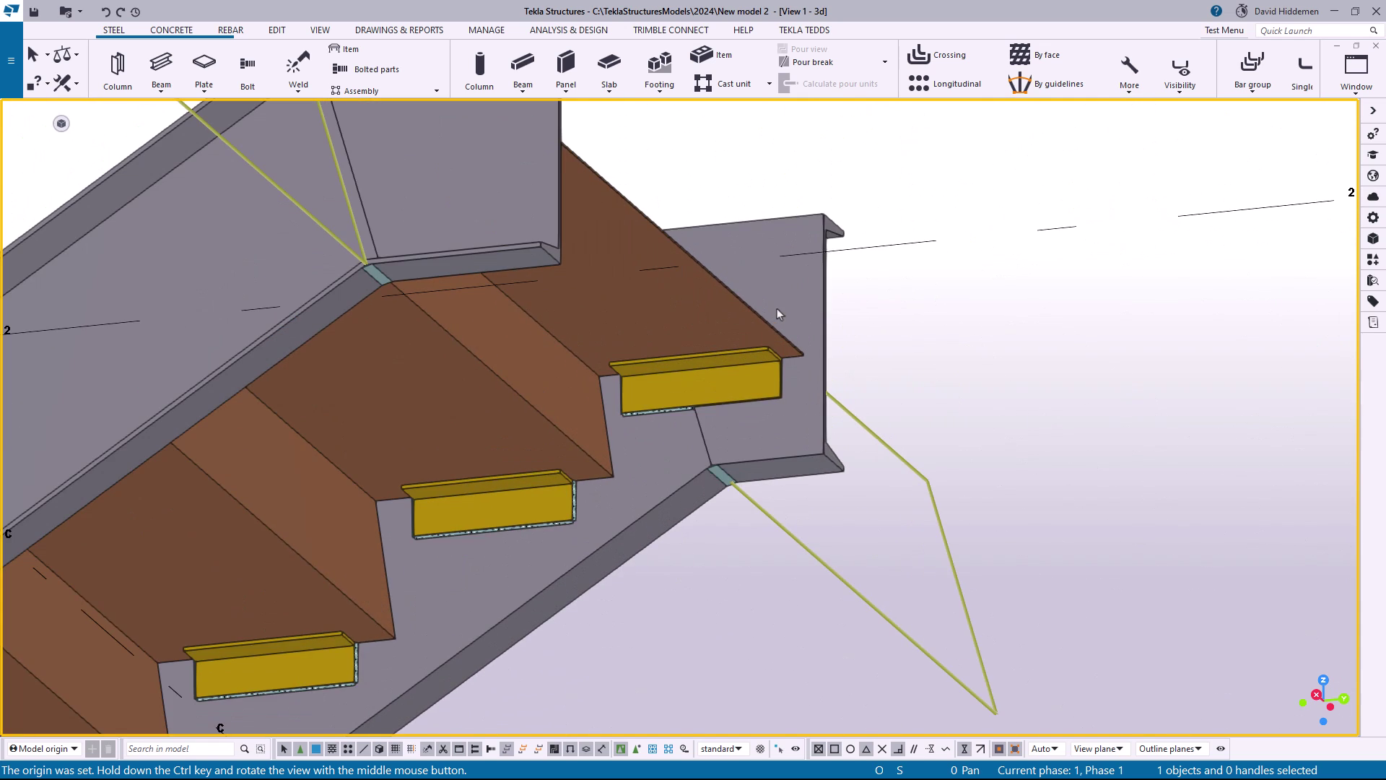
Reopen the pan stair's settings, set horizontal bracket creation for the top step to No, and modify the stair
{"action": "left_click", "coordinate": [781, 304]}
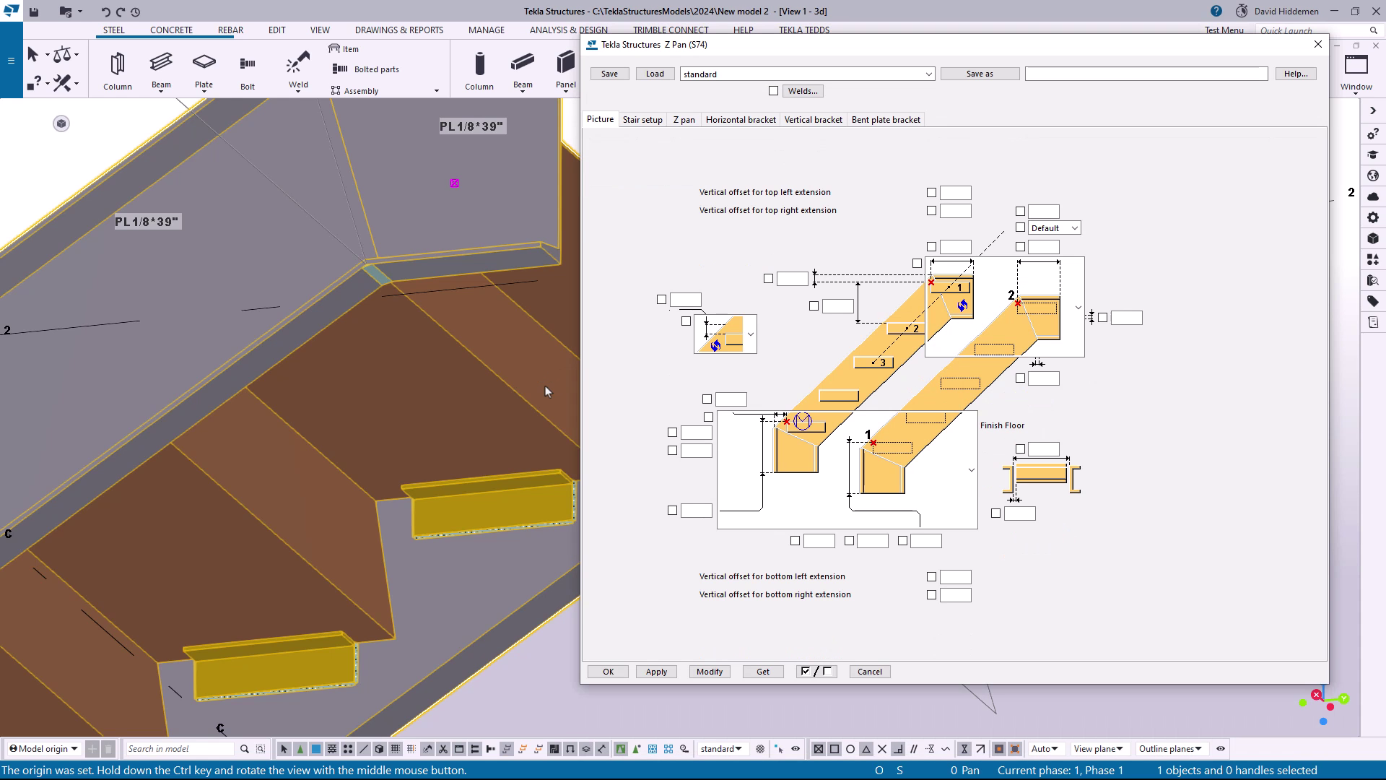
{"action": "middle_click_drag", "start_coordinate": [336, 379], "coordinate": [127, 372]}
{"action": "middle_click_drag", "start_coordinate": [495, 389], "coordinate": [381, 372]}
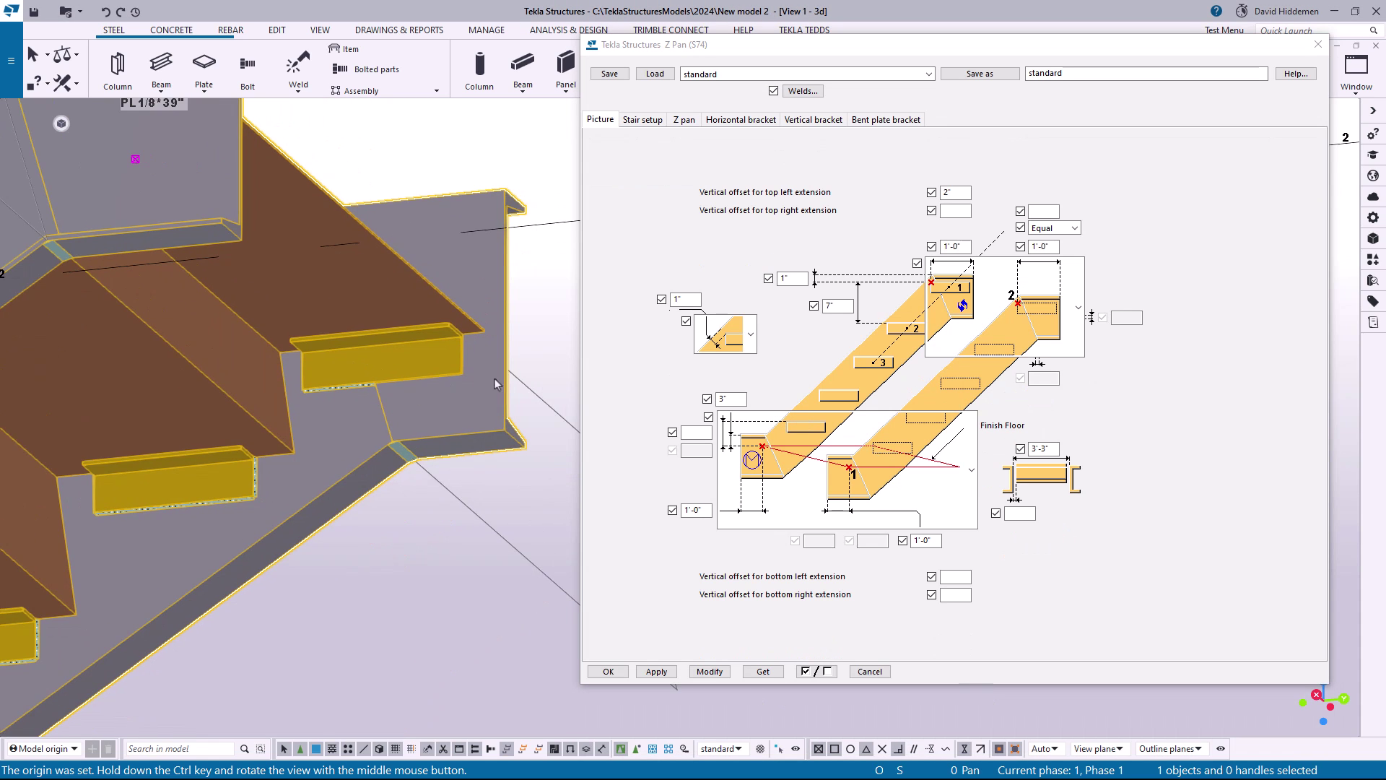
{"action": "left_click", "coordinate": [760, 120]}
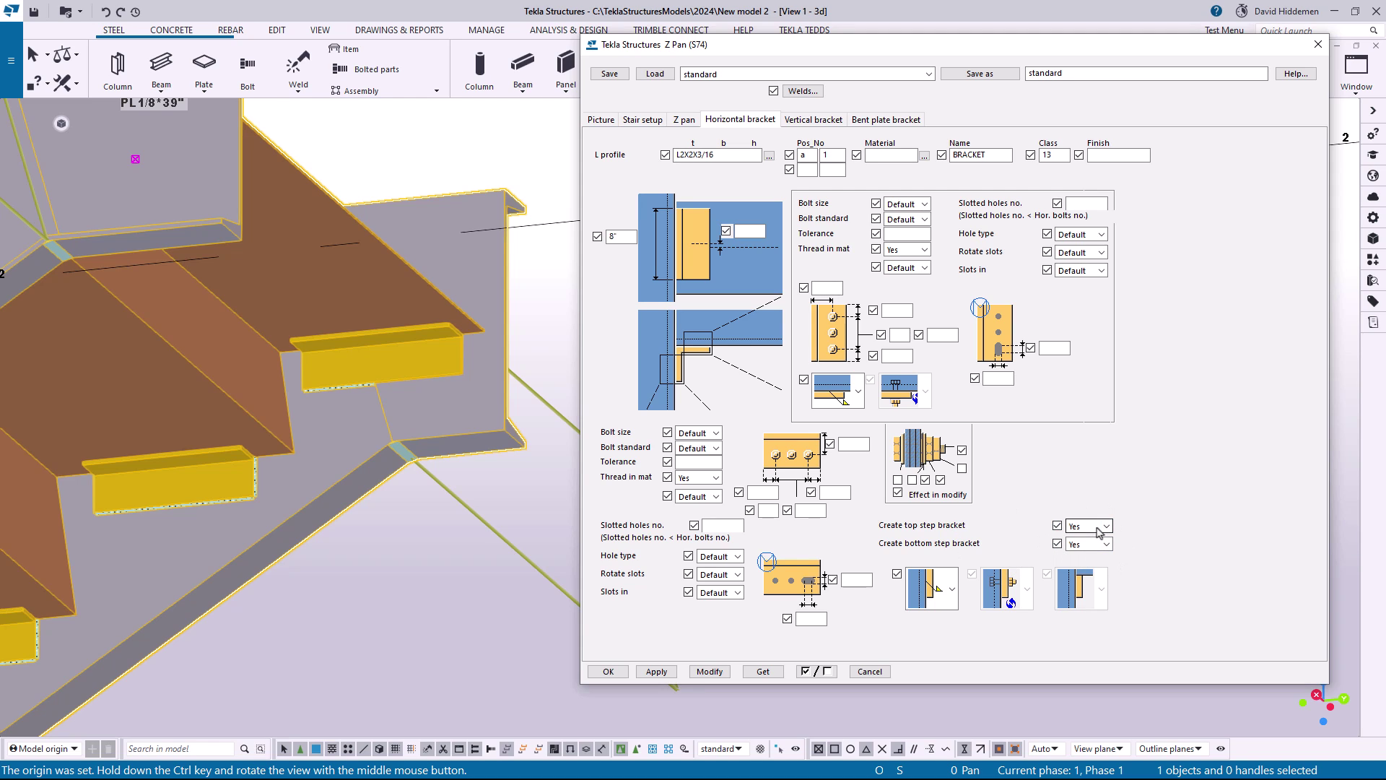
{"action": "left_click", "coordinate": [818, 121]}
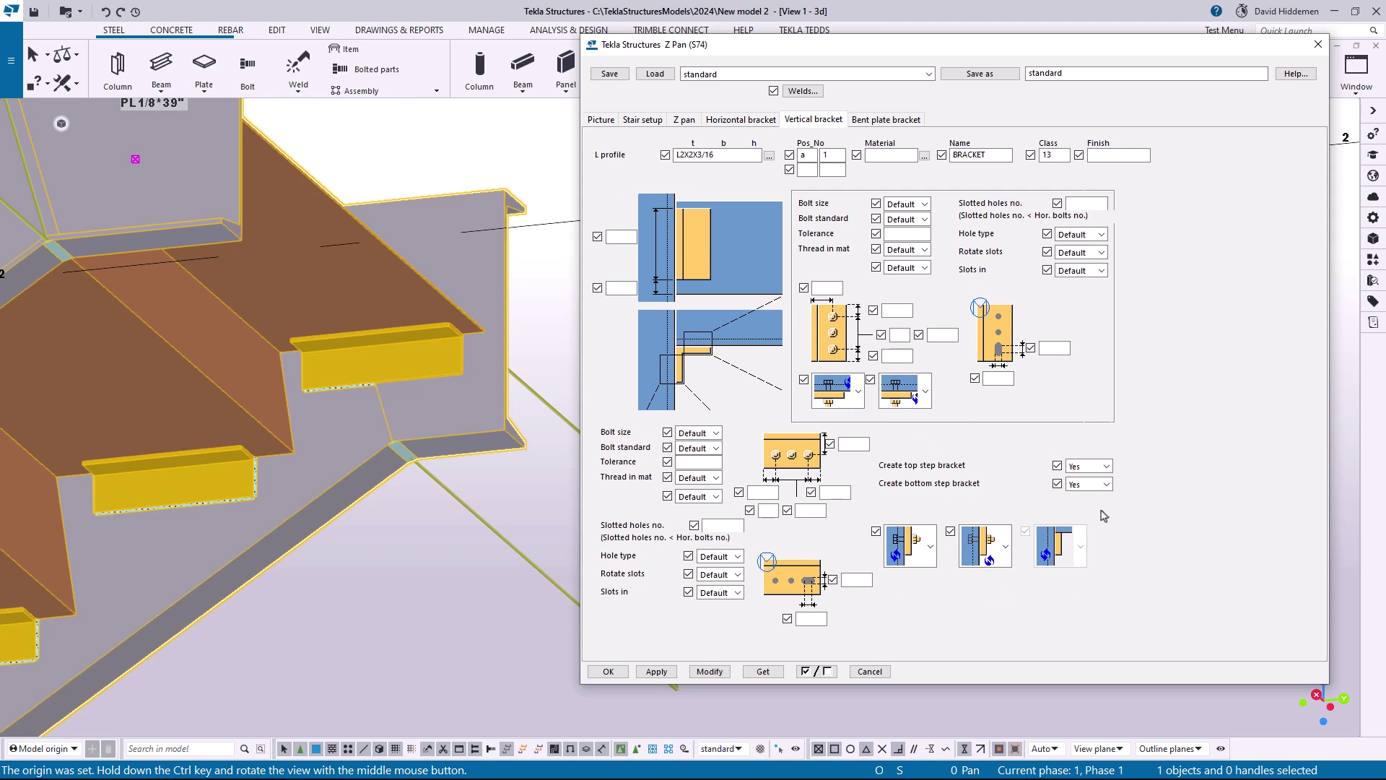
{"action": "key", "text": "ctrl+shift+Tab"}
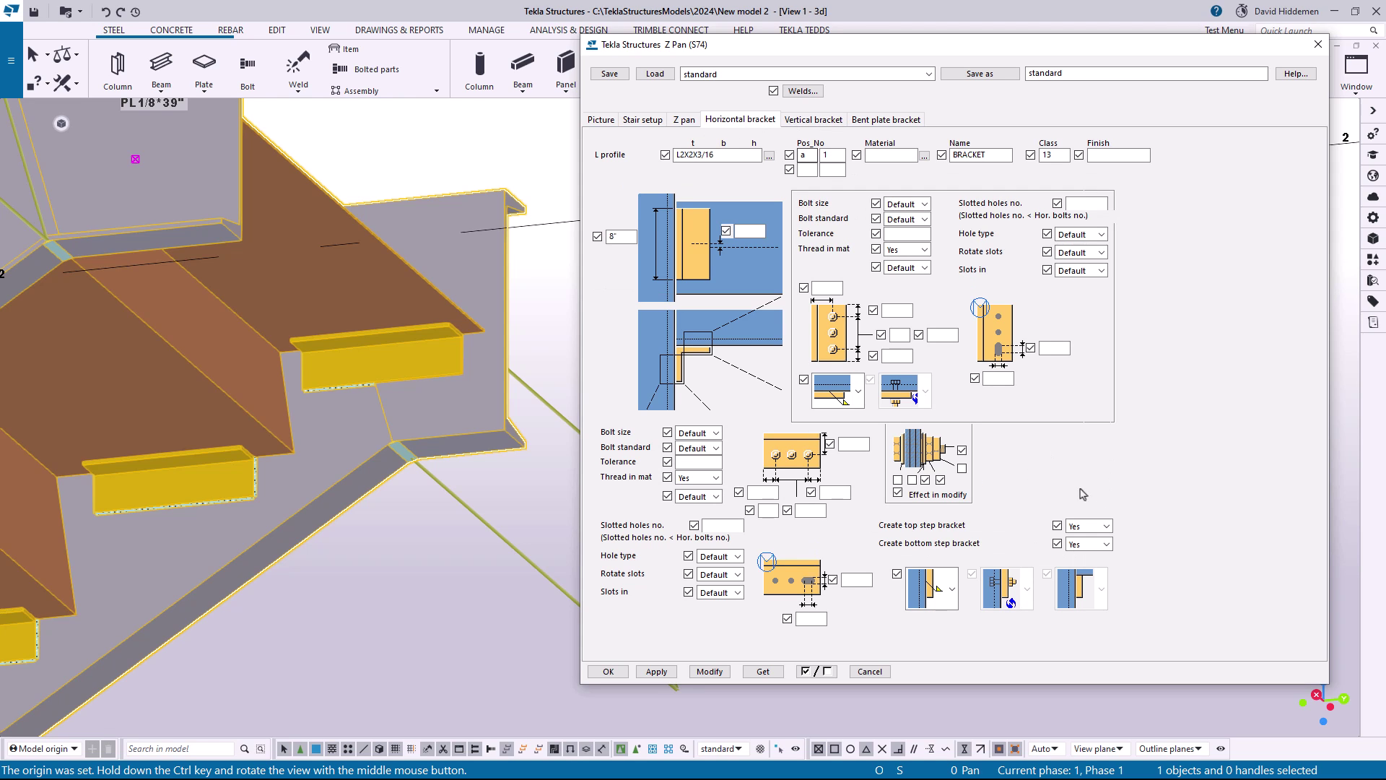
{"action": "left_click", "coordinate": [1107, 528]}
{"action": "left_click", "coordinate": [1103, 551]}
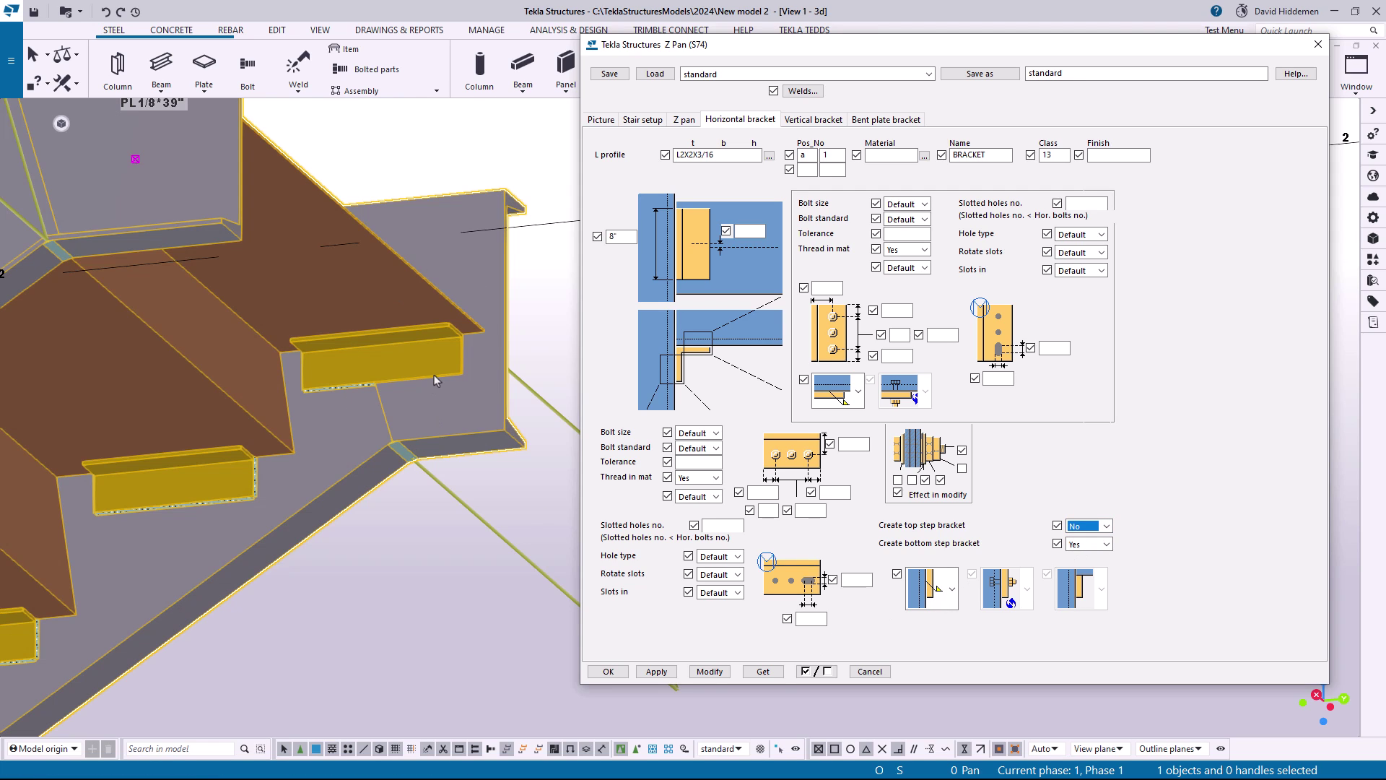
{"action": "left_click", "coordinate": [711, 672]}
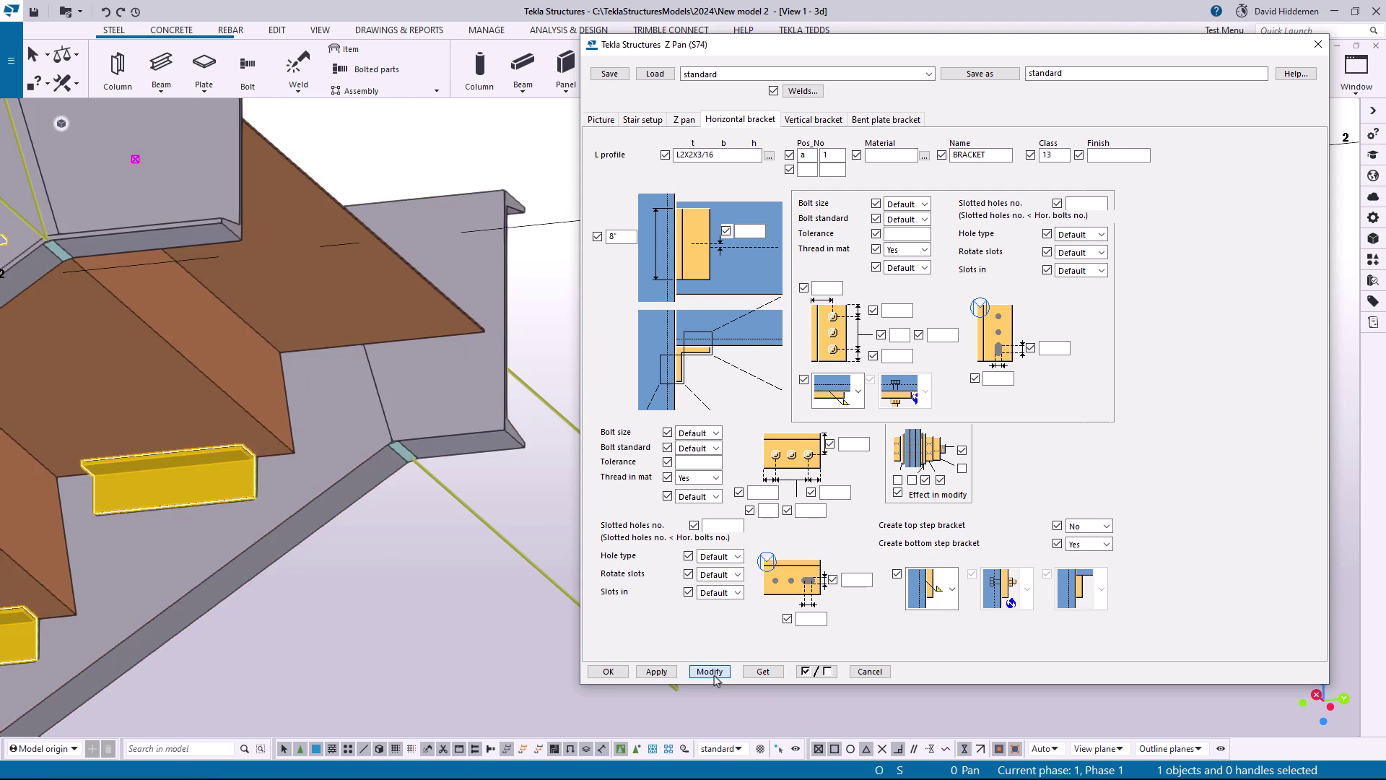
Set horizontal bracket creation for the bottom step to No and modify the pan stair
{"action": "scroll", "coordinate": [173, 498], "scroll_direction": "down", "scroll_amount": 2}
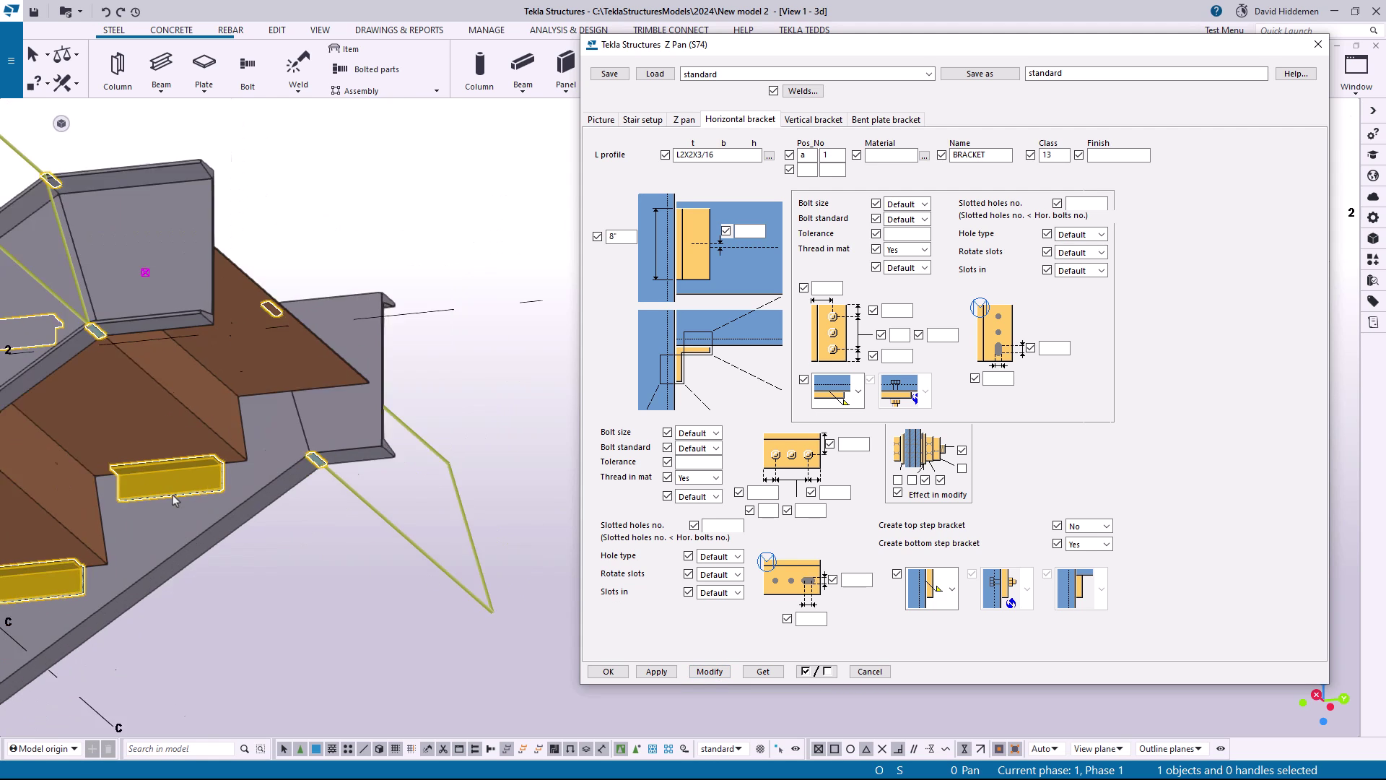
{"action": "scroll", "coordinate": [173, 499], "scroll_direction": "down", "scroll_amount": 2}
{"action": "middle_click_drag", "start_coordinate": [173, 499], "coordinate": [317, 267]}
{"action": "middle_click_drag", "start_coordinate": [195, 527], "coordinate": [387, 365]}
{"action": "scroll", "coordinate": [376, 375], "scroll_direction": "up", "scroll_amount": 2}
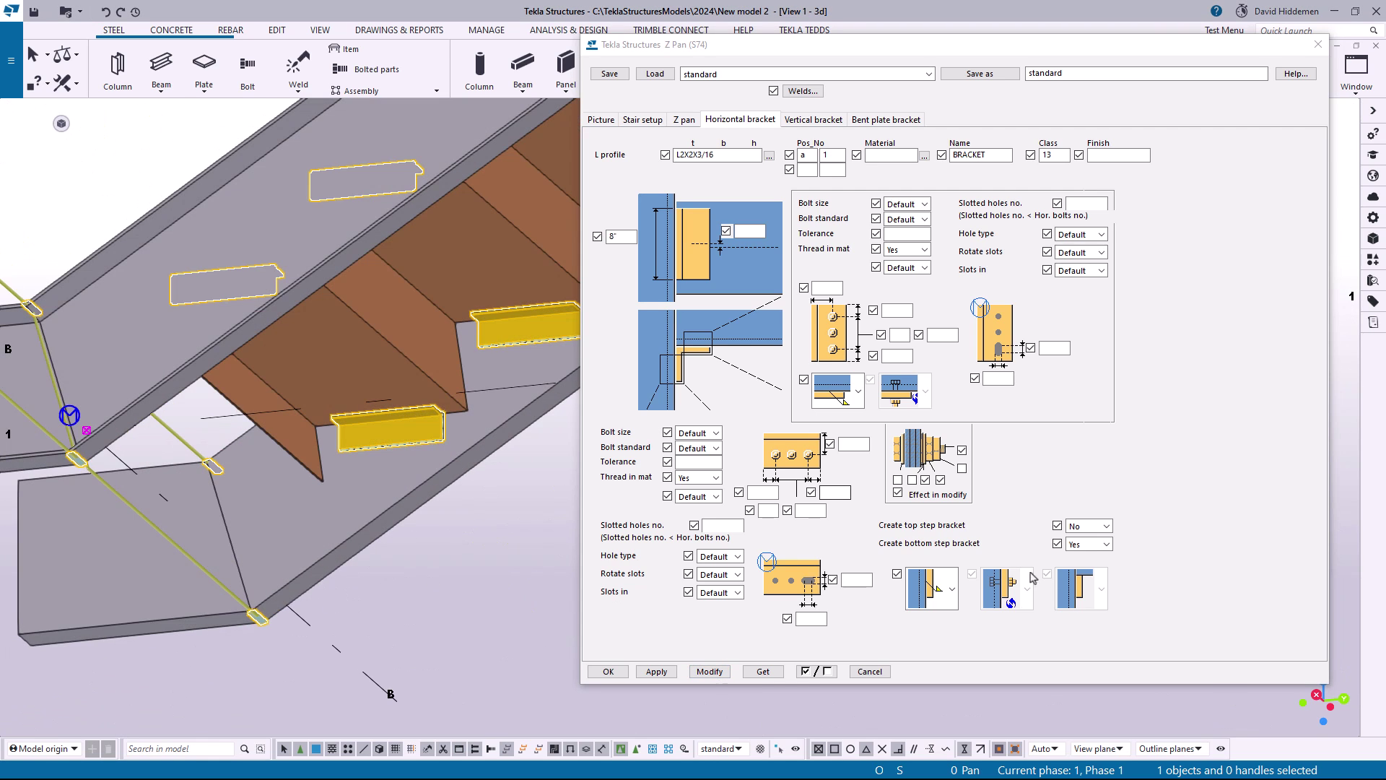
{"action": "left_click", "coordinate": [1108, 545]}
{"action": "left_click", "coordinate": [1091, 569]}
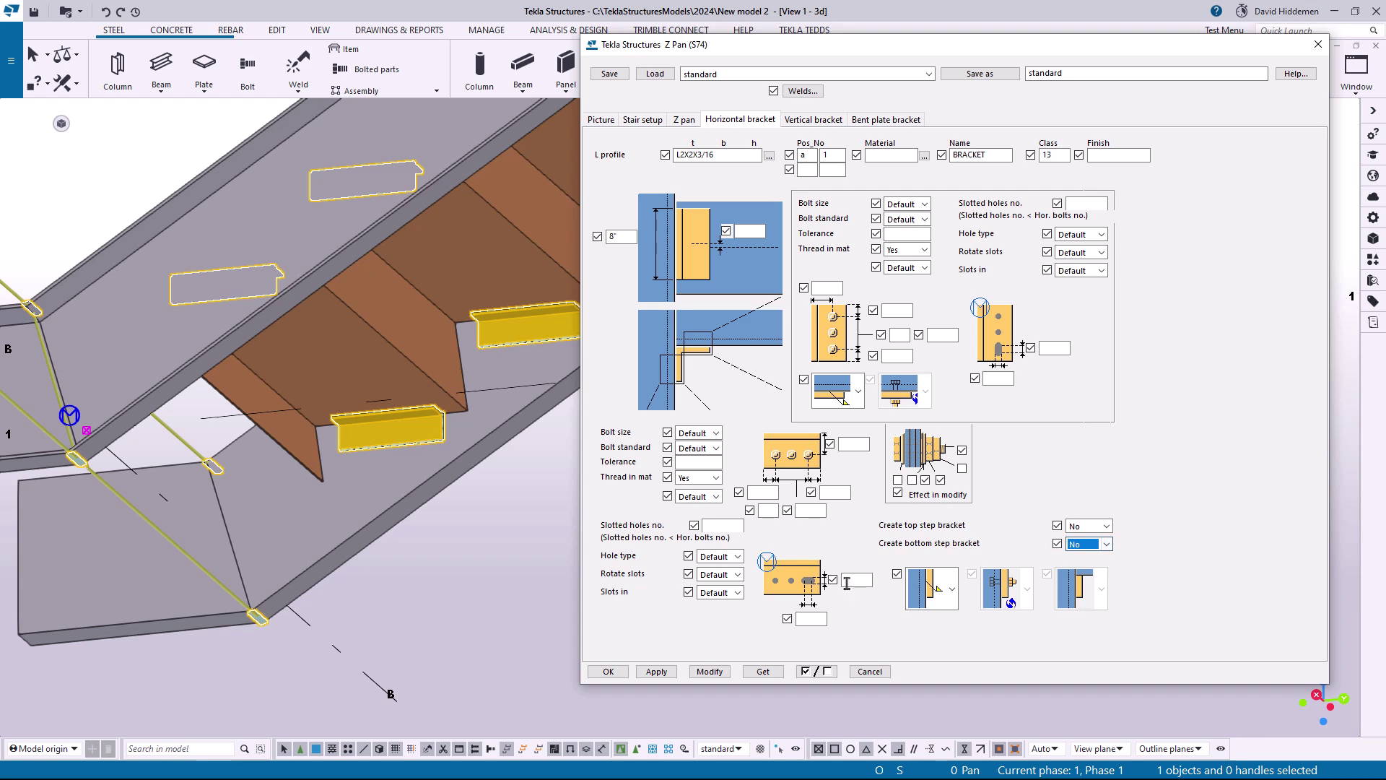
{"action": "left_click", "coordinate": [710, 671]}
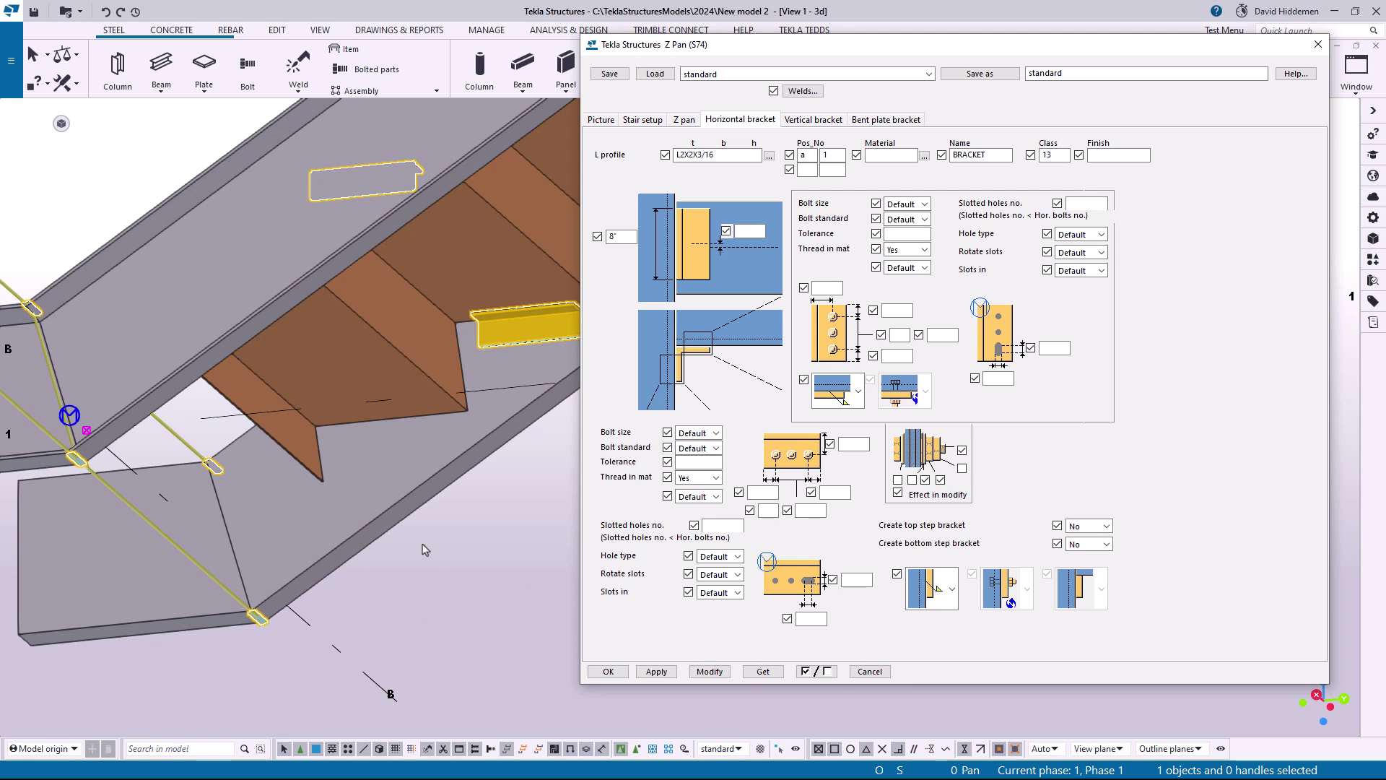
Close the pan stair's settings and open the step settings of the grating-tread stair's Stairs (S71) component
{"action": "scroll", "coordinate": [348, 430], "scroll_direction": "down", "scroll_amount": 10}
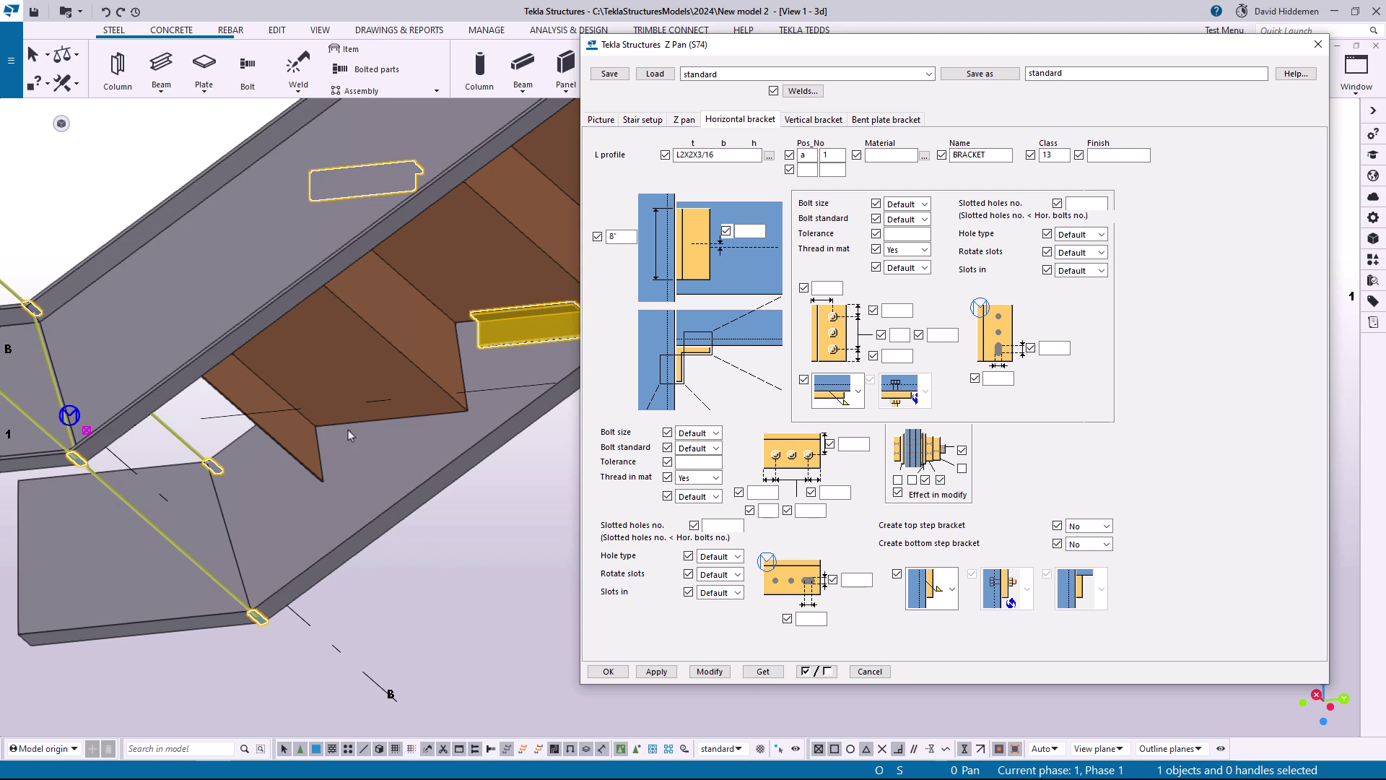
{"action": "middle_click_drag", "start_coordinate": [442, 320], "coordinate": [535, 362]}
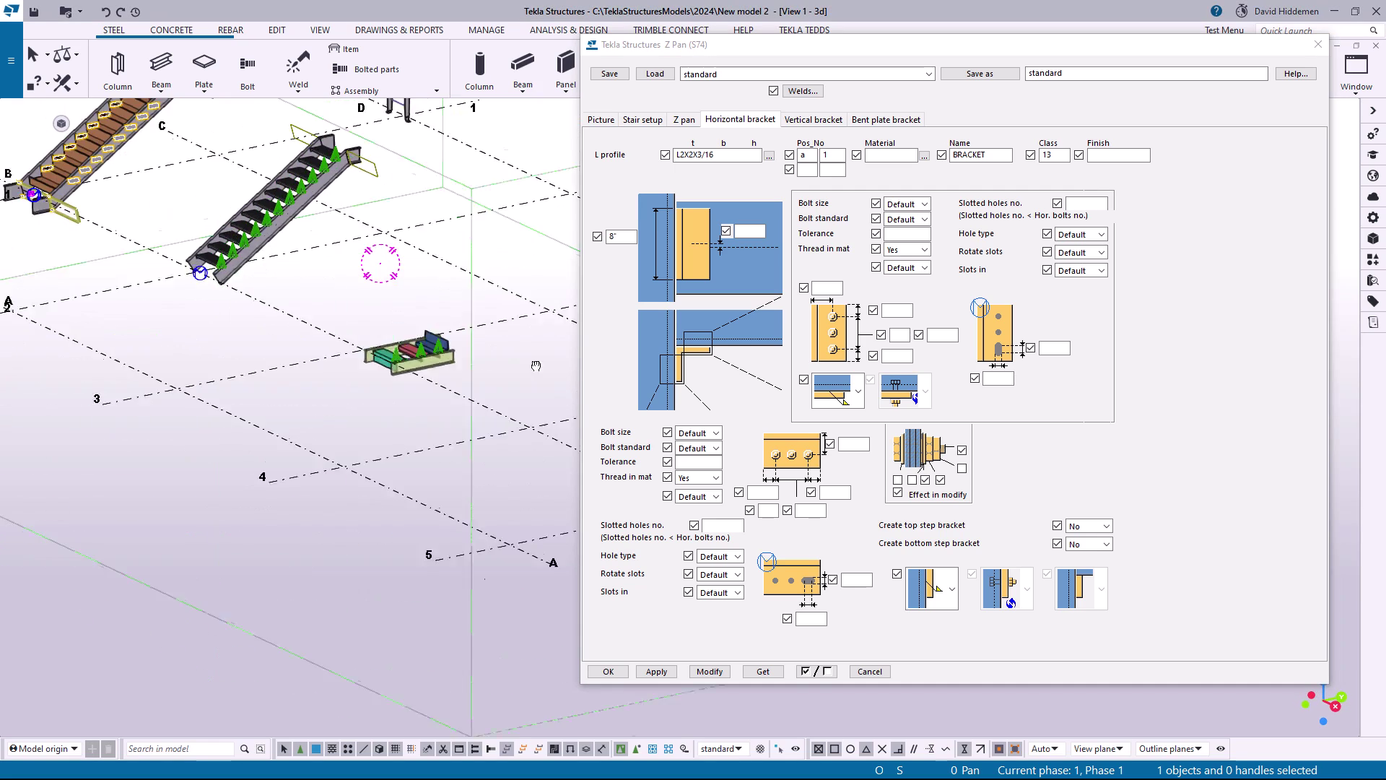
{"action": "middle_click_drag", "start_coordinate": [359, 332], "coordinate": [448, 458]}
{"action": "scroll", "coordinate": [358, 300], "scroll_direction": "up", "scroll_amount": 6}
{"action": "left_click_drag", "start_coordinate": [727, 49], "coordinate": [815, 69]}
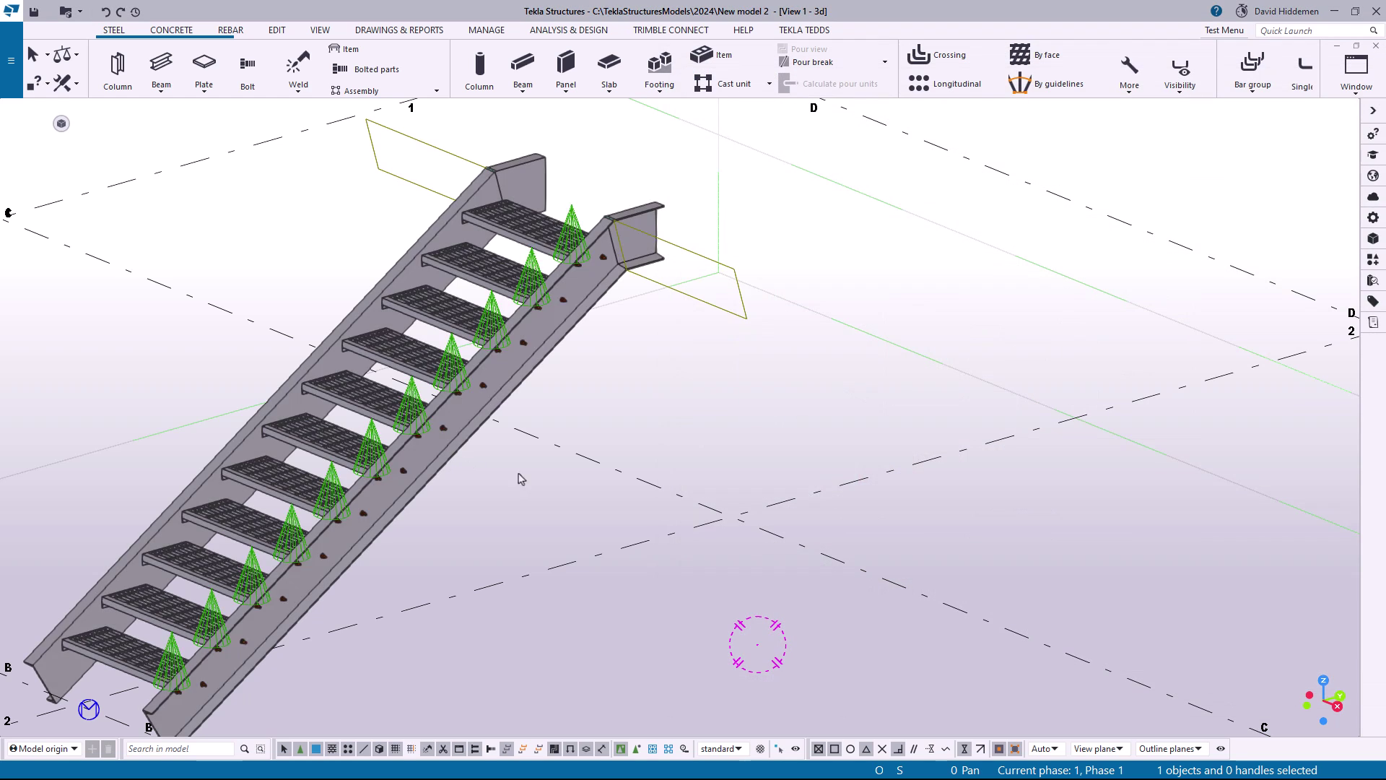
{"action": "left_click", "coordinate": [436, 437]}
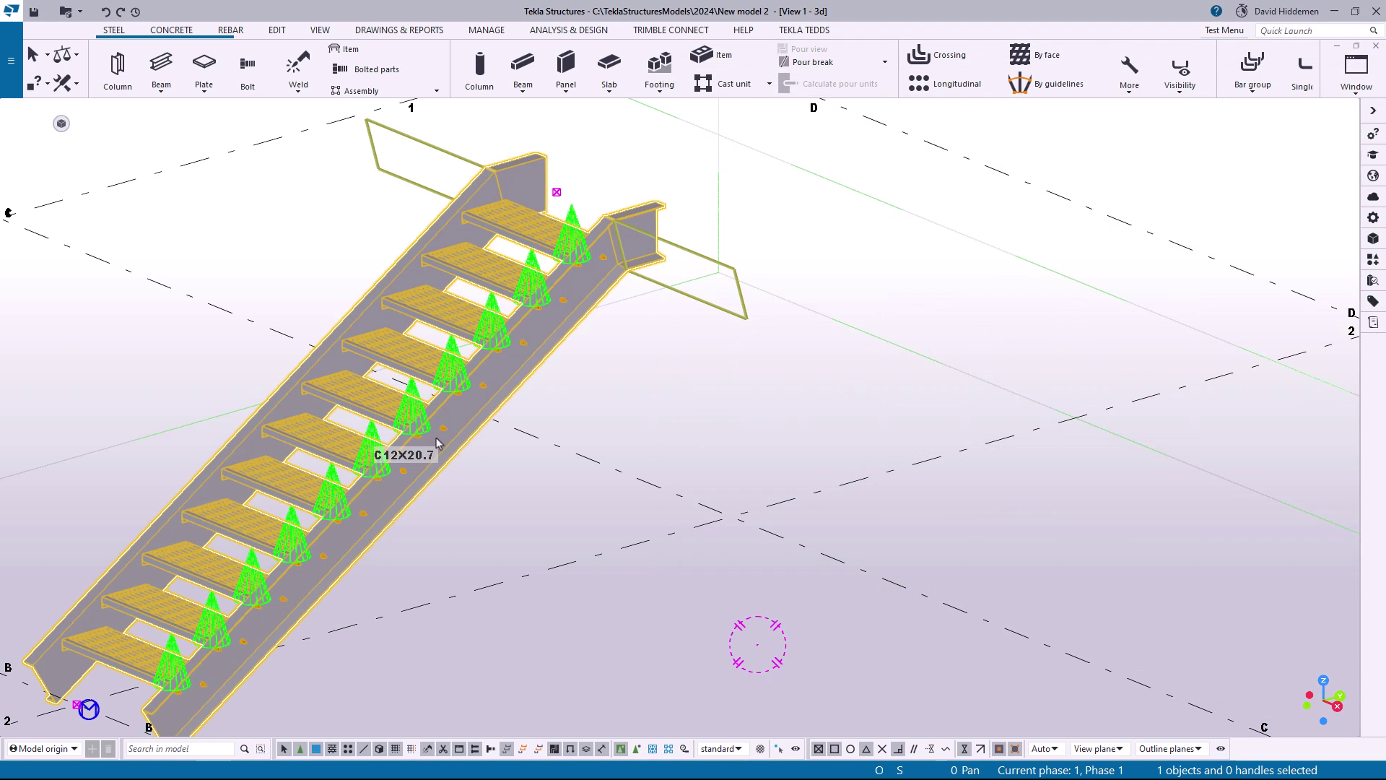
{"action": "double_click", "coordinate": [436, 438]}
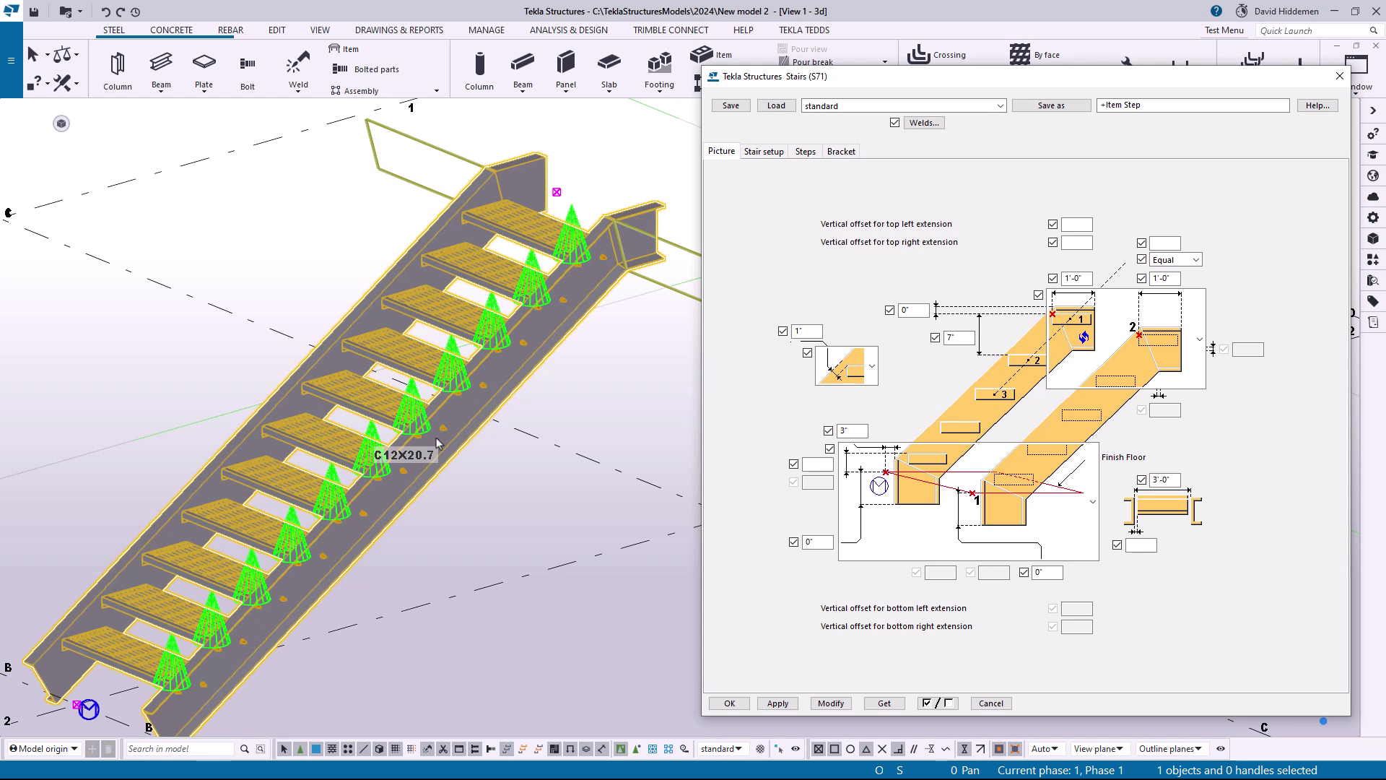
{"action": "left_click", "coordinate": [805, 152]}
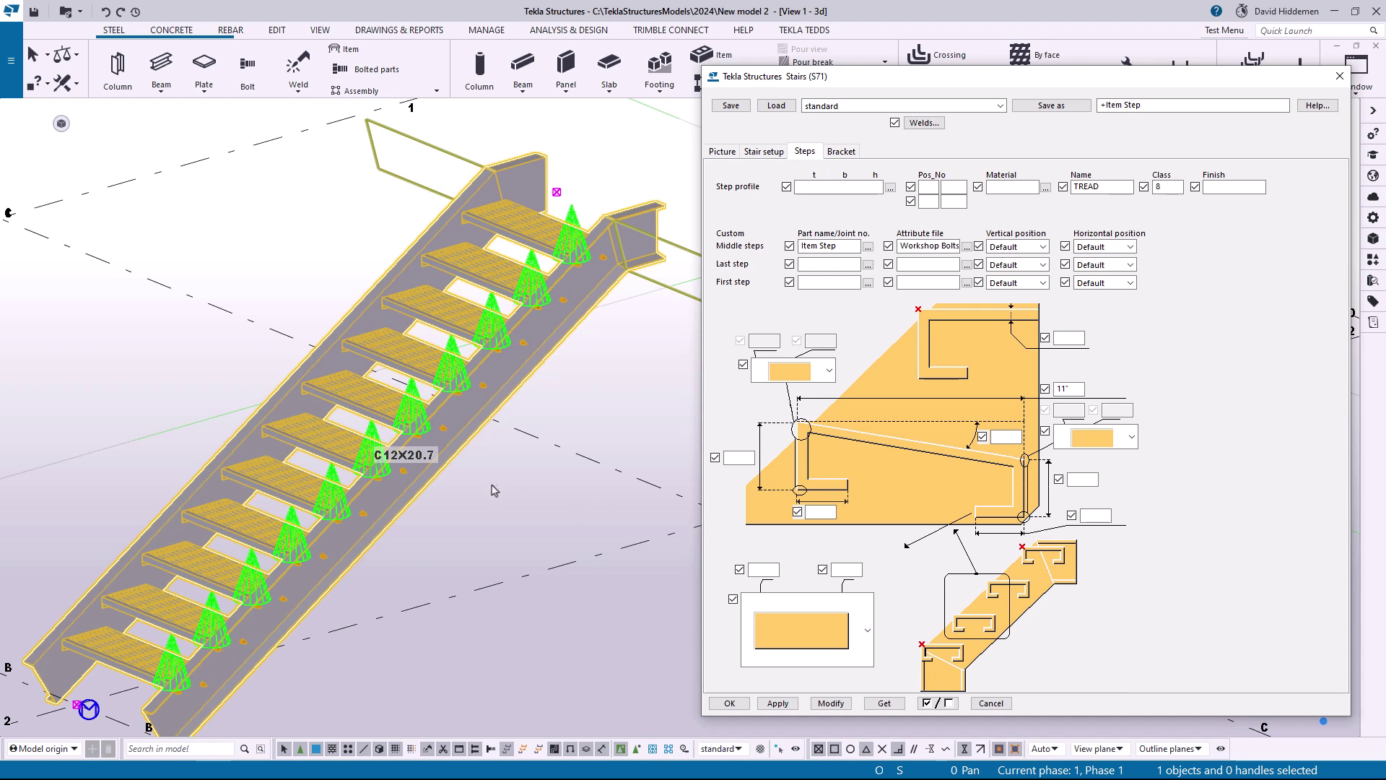
Examine the pan stair's treads, the grating-tread stair, and the three coloured custom tread samples between the translucent channels
{"action": "scroll", "coordinate": [437, 474], "scroll_direction": "down", "scroll_amount": 5}
{"action": "scroll", "coordinate": [341, 448], "scroll_direction": "up", "scroll_amount": 5}
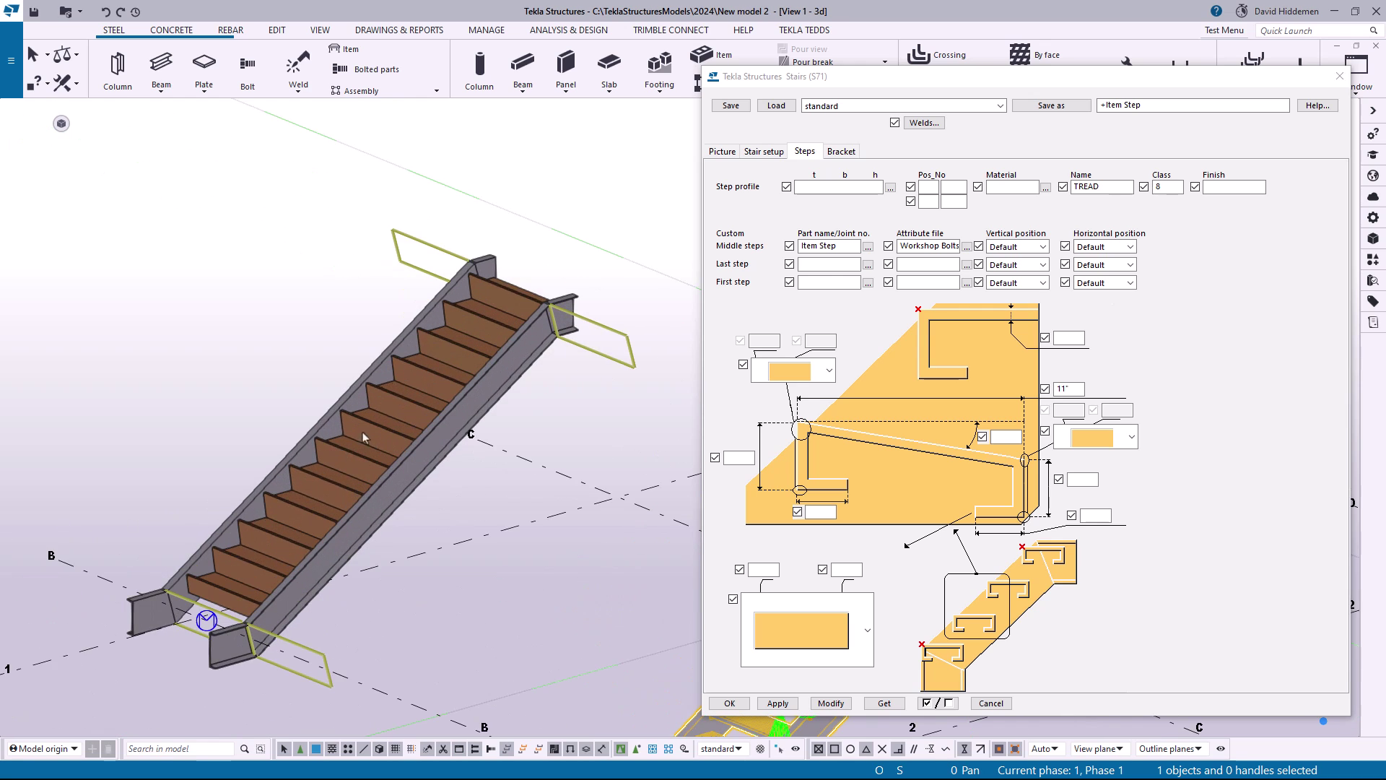
{"action": "scroll", "coordinate": [346, 455], "scroll_direction": "up", "scroll_amount": 2}
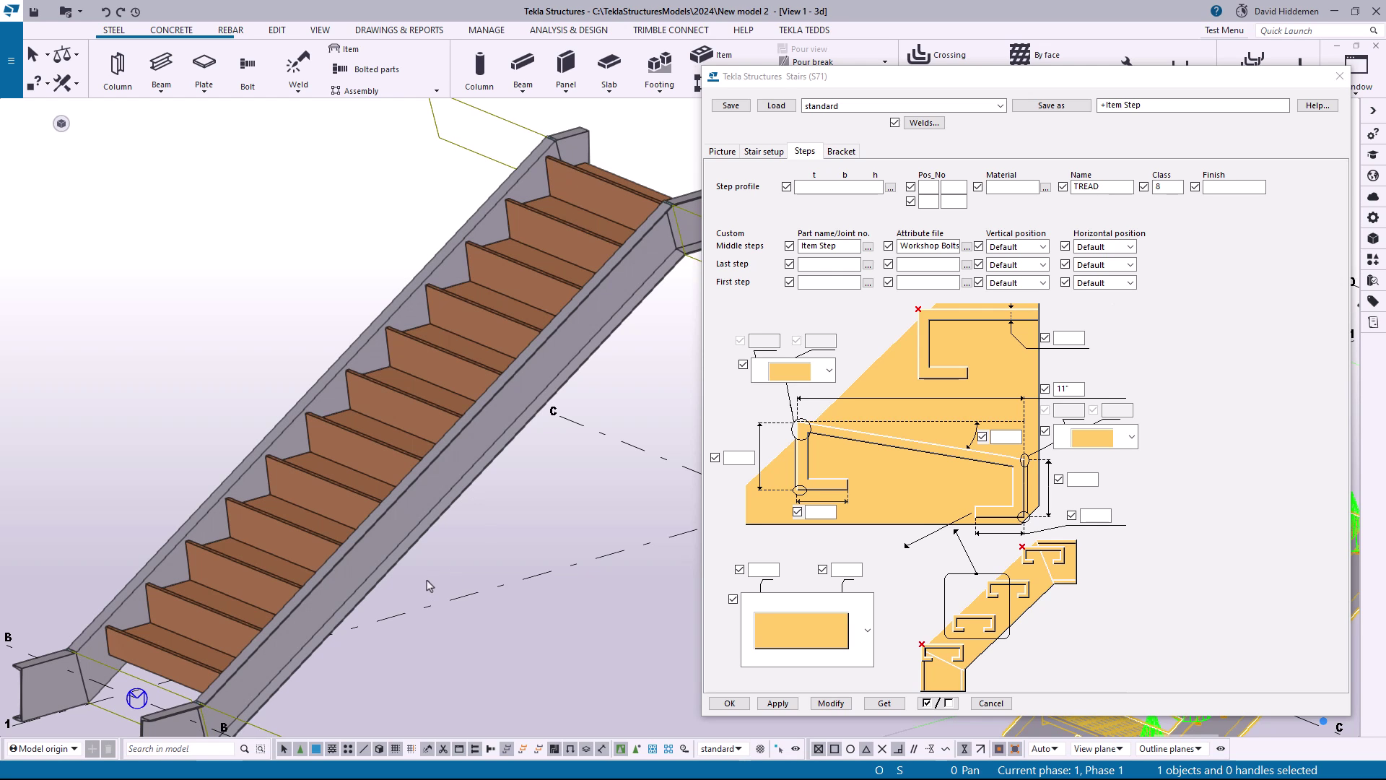
{"action": "scroll", "coordinate": [389, 541], "scroll_direction": "down", "scroll_amount": 2}
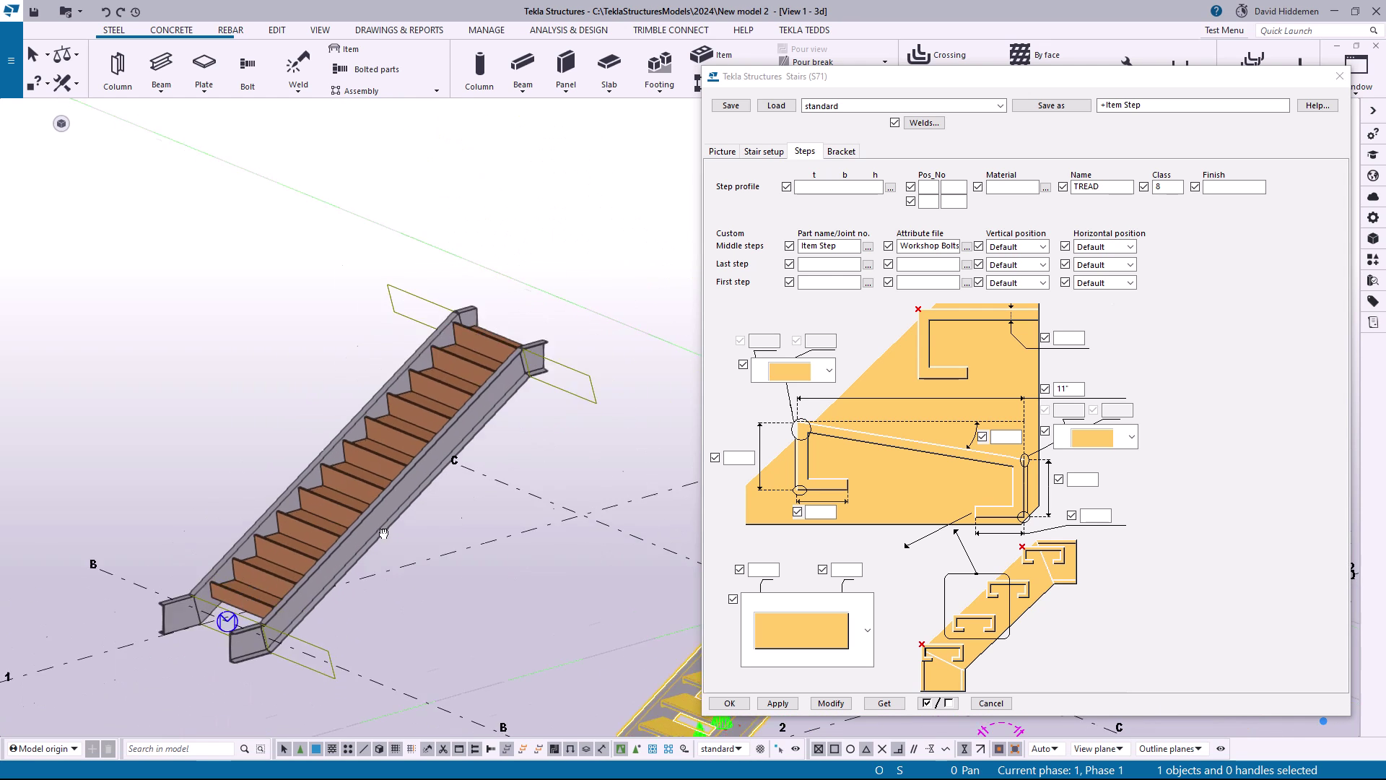
{"action": "middle_click_drag", "start_coordinate": [630, 596], "coordinate": [288, 470]}
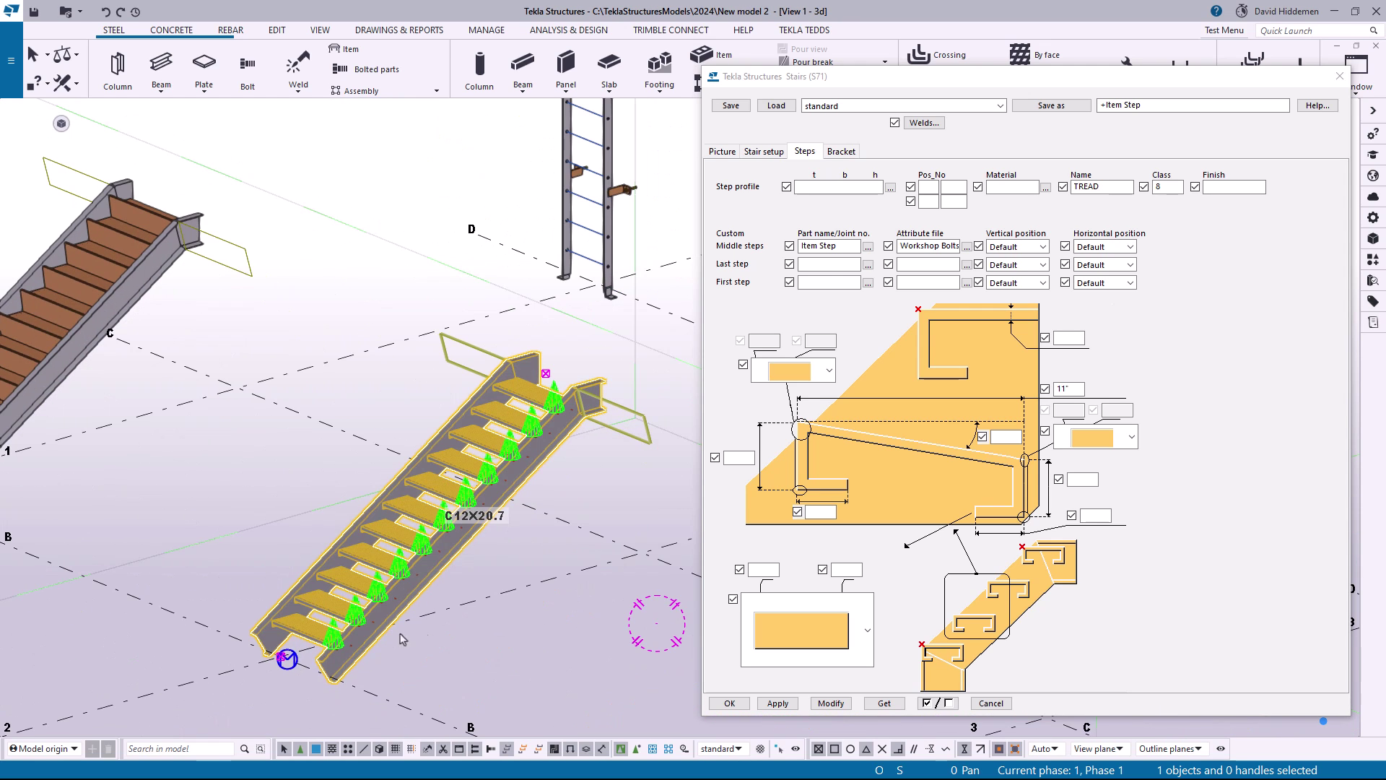
{"action": "left_click", "coordinate": [511, 629]}
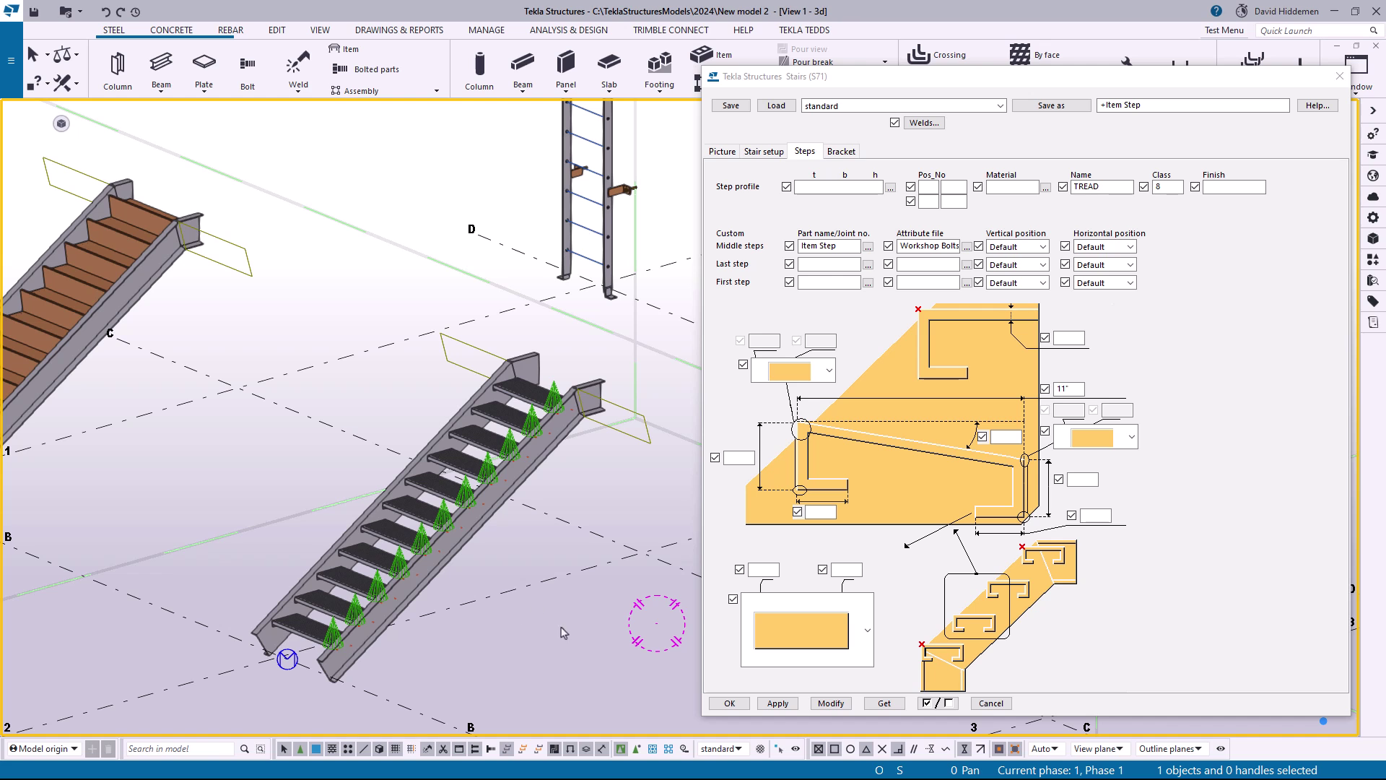
{"action": "middle_click_drag", "start_coordinate": [563, 633], "coordinate": [374, 449]}
{"action": "scroll", "coordinate": [473, 560], "scroll_direction": "up", "scroll_amount": 2}
{"action": "scroll", "coordinate": [477, 548], "scroll_direction": "up", "scroll_amount": 5}
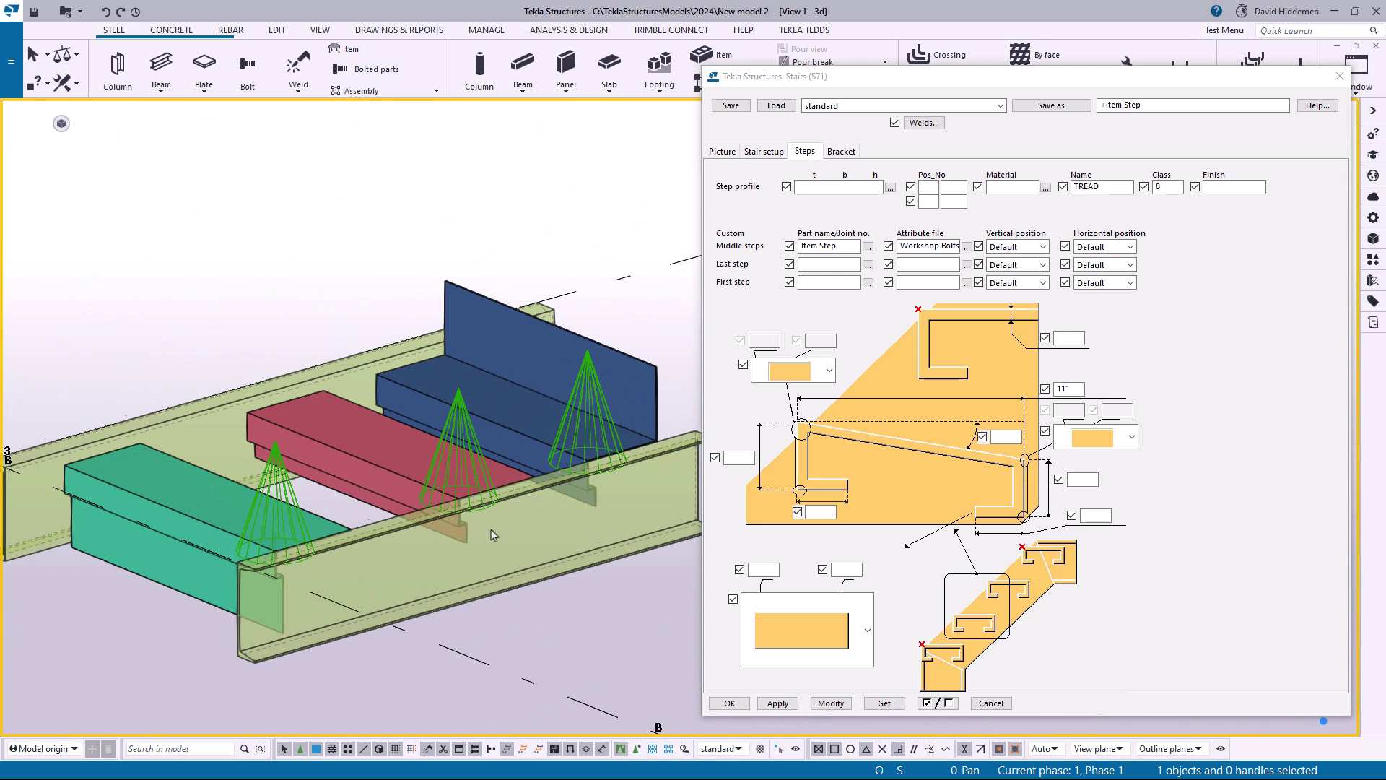
Examine the blue, red and green custom tread samples between the translucent channels
{"action": "key", "text": "v"}
{"action": "left_click", "coordinate": [462, 491]}
{"action": "middle_click_drag", "start_coordinate": [462, 491], "coordinate": [571, 649], "text": "ctrl"}
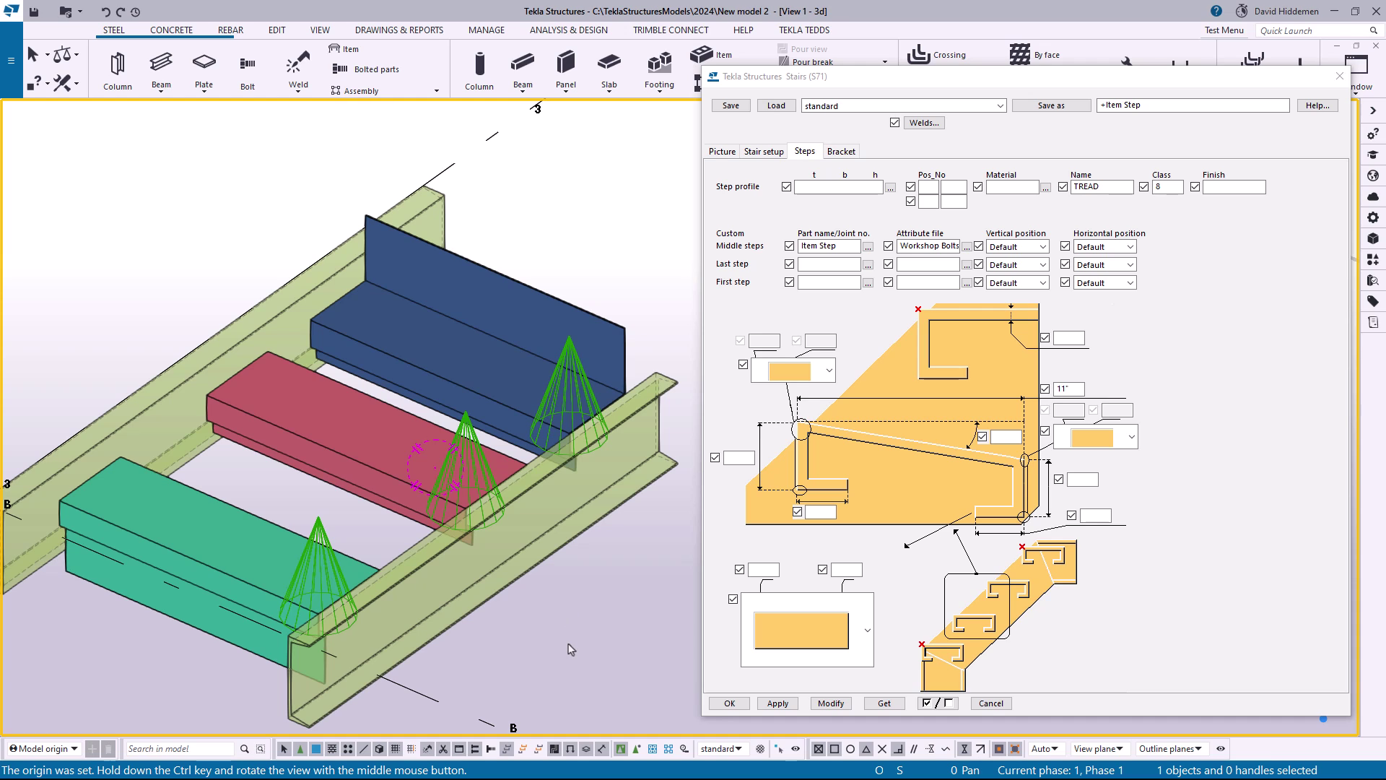
{"action": "left_click", "coordinate": [484, 470]}
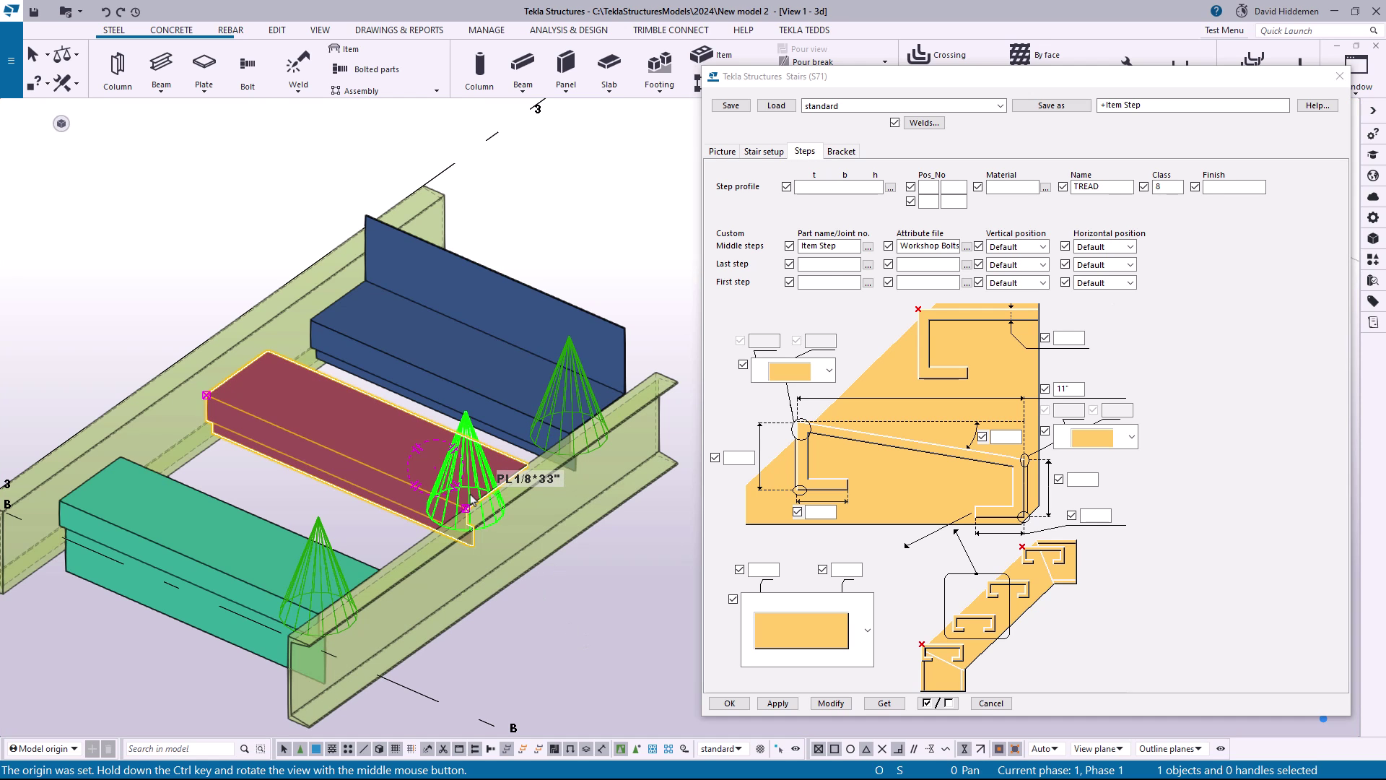
{"action": "left_click", "coordinate": [576, 402]}
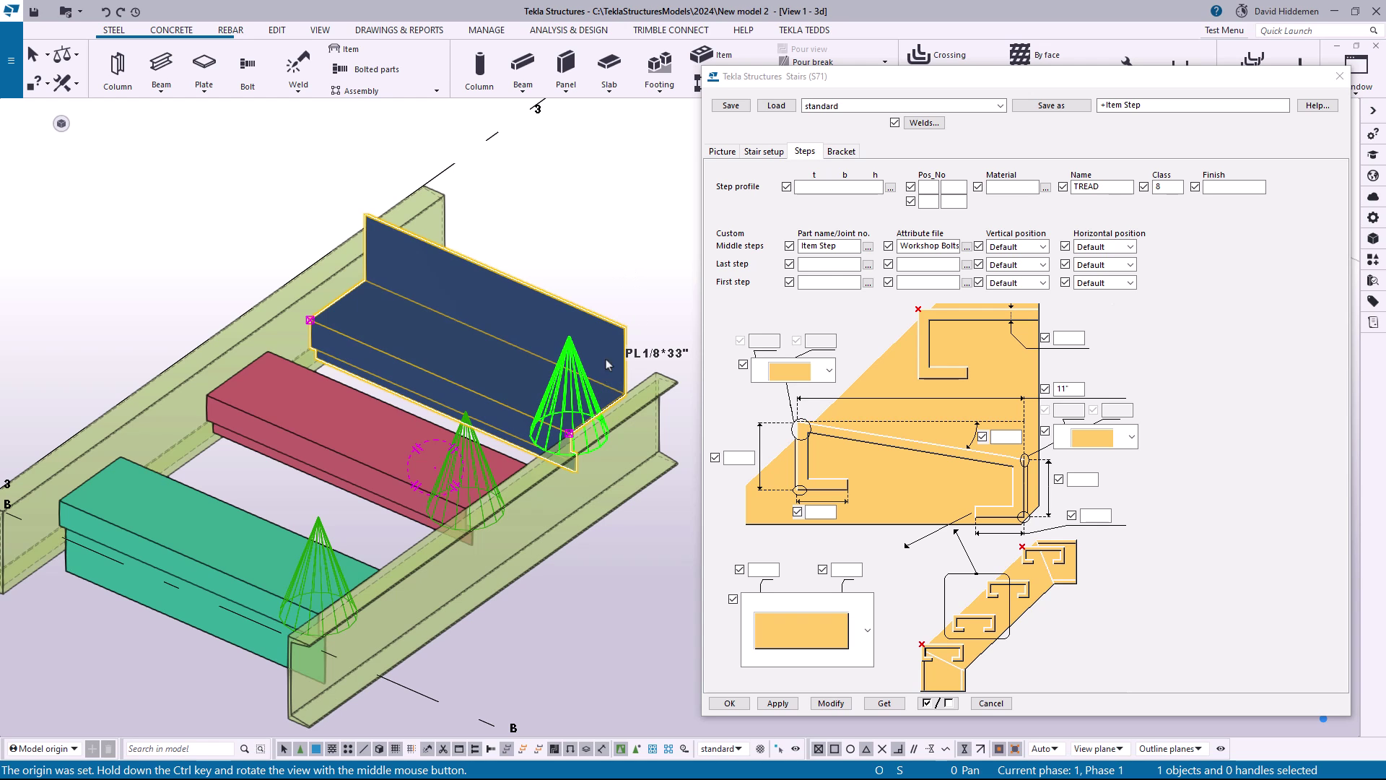
{"action": "middle_click_drag", "start_coordinate": [530, 487], "coordinate": [614, 372]}
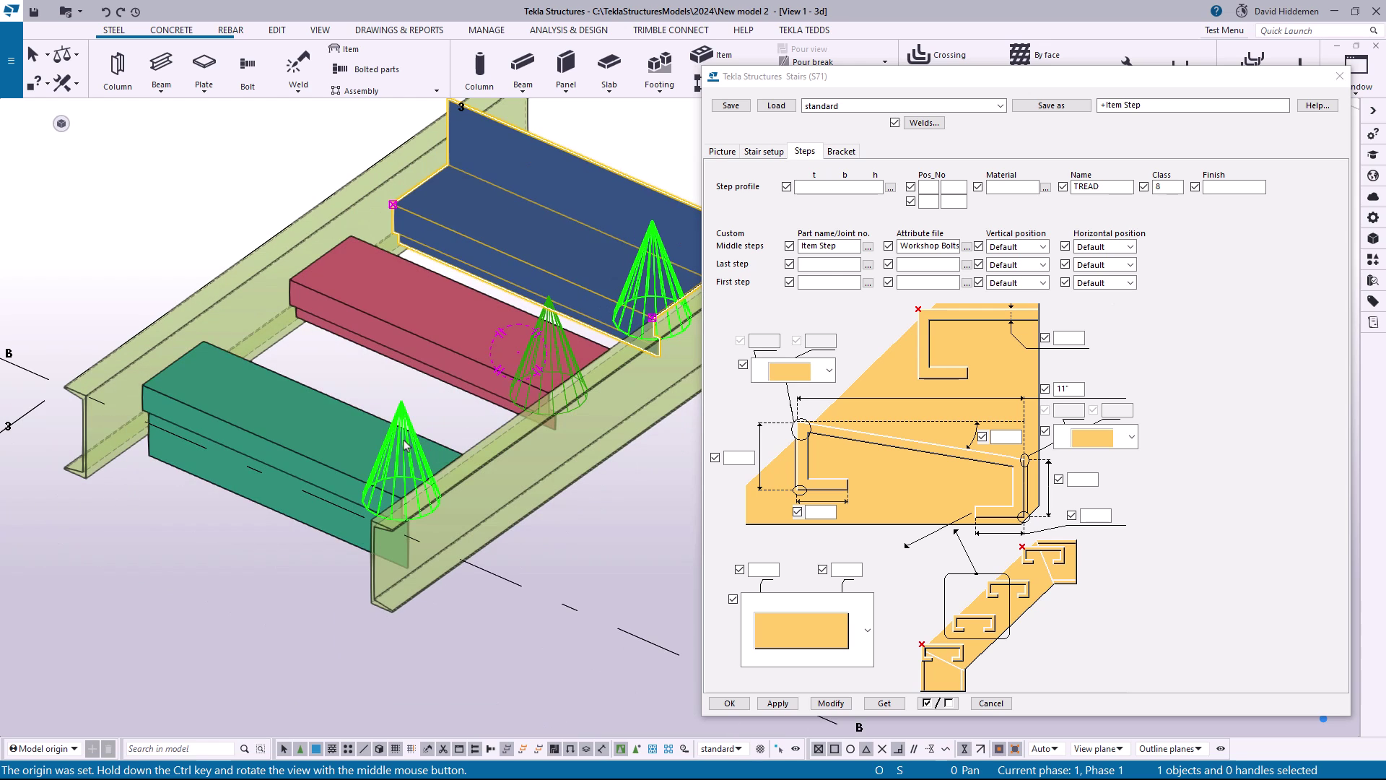
{"action": "left_click", "coordinate": [404, 446]}
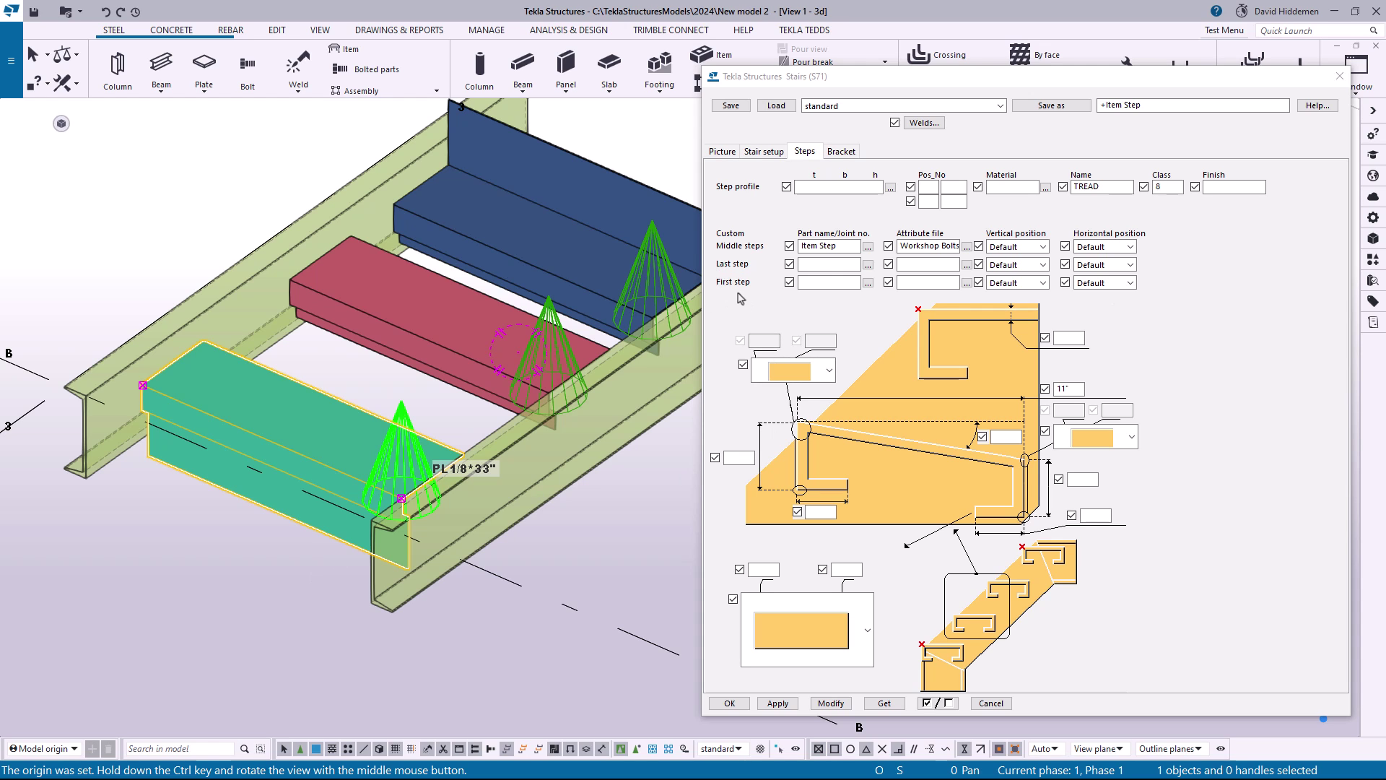
{"action": "scroll", "coordinate": [482, 498], "scroll_direction": "down", "scroll_amount": 3}
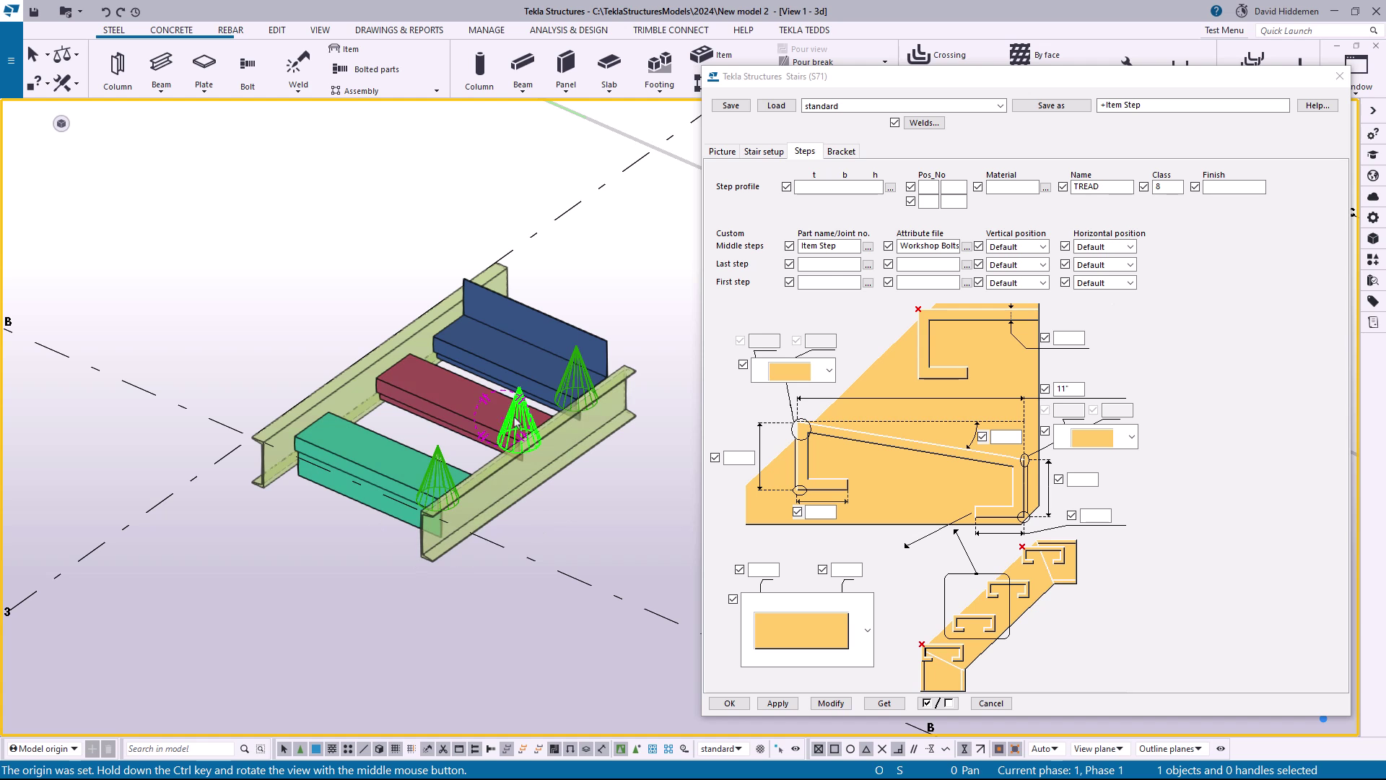
Assign the custom part +MiddleTread to the stair's middle steps, with the attribute file standard
{"action": "scroll", "coordinate": [423, 408], "scroll_direction": "down", "scroll_amount": 4}
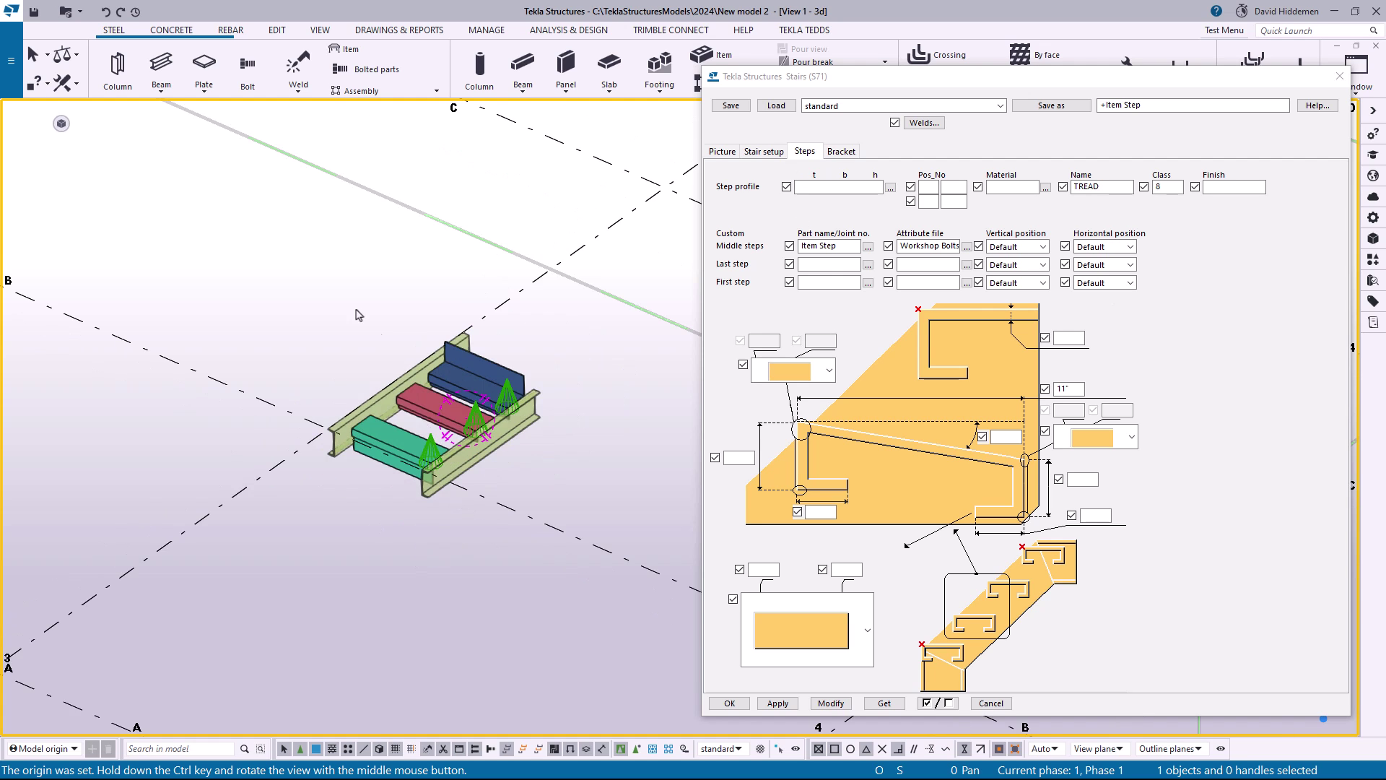
{"action": "middle_click_drag", "start_coordinate": [140, 177], "coordinate": [497, 472]}
{"action": "scroll", "coordinate": [405, 379], "scroll_direction": "up", "scroll_amount": 2}
{"action": "middle_click_drag", "start_coordinate": [431, 403], "coordinate": [506, 434]}
{"action": "left_click", "coordinate": [867, 247]}
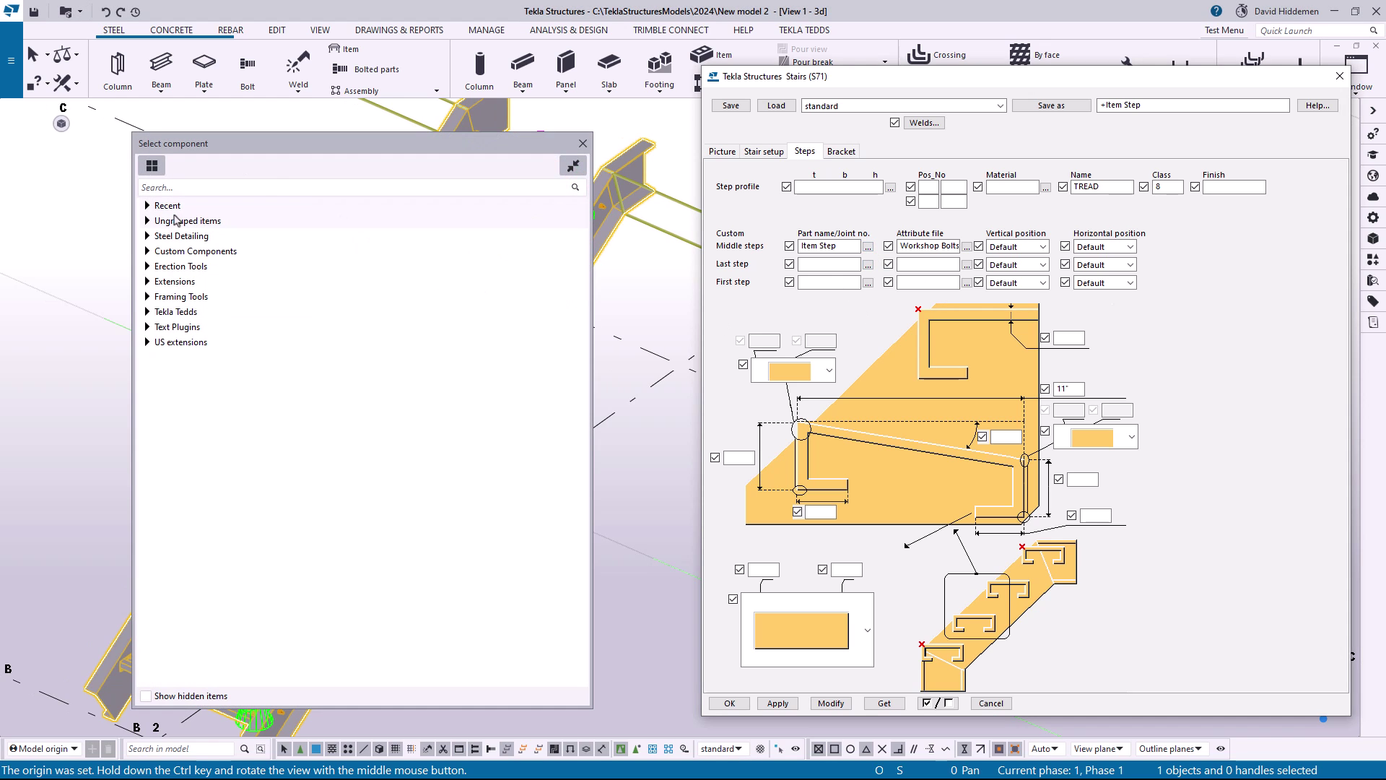
{"action": "left_click", "coordinate": [174, 224]}
{"action": "double_click", "coordinate": [290, 286]}
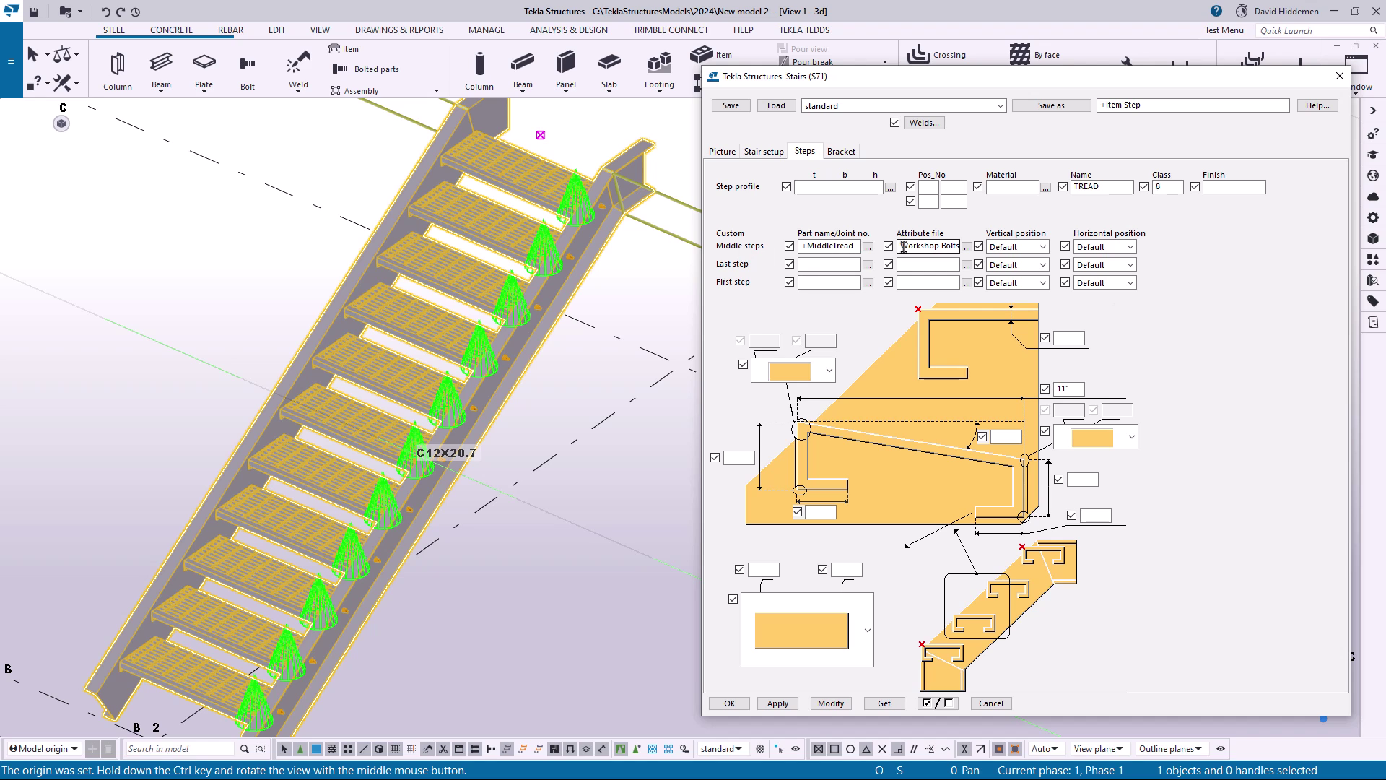
{"action": "left_click_drag", "start_coordinate": [901, 247], "coordinate": [1062, 263]}
{"action": "type", "text": "standard"}
{"action": "left_click", "coordinate": [868, 264]}
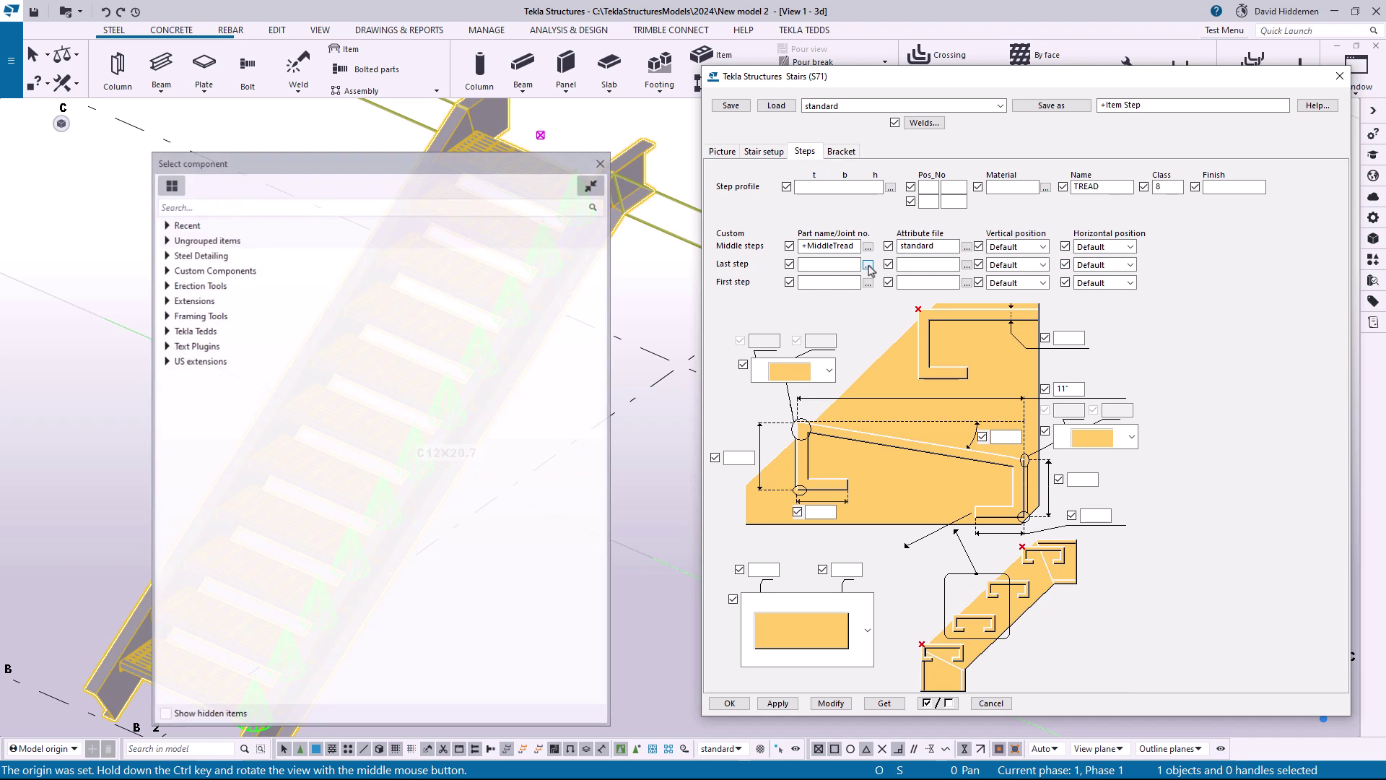
{"action": "left_click", "coordinate": [206, 238]}
{"action": "double_click", "coordinate": [220, 296]}
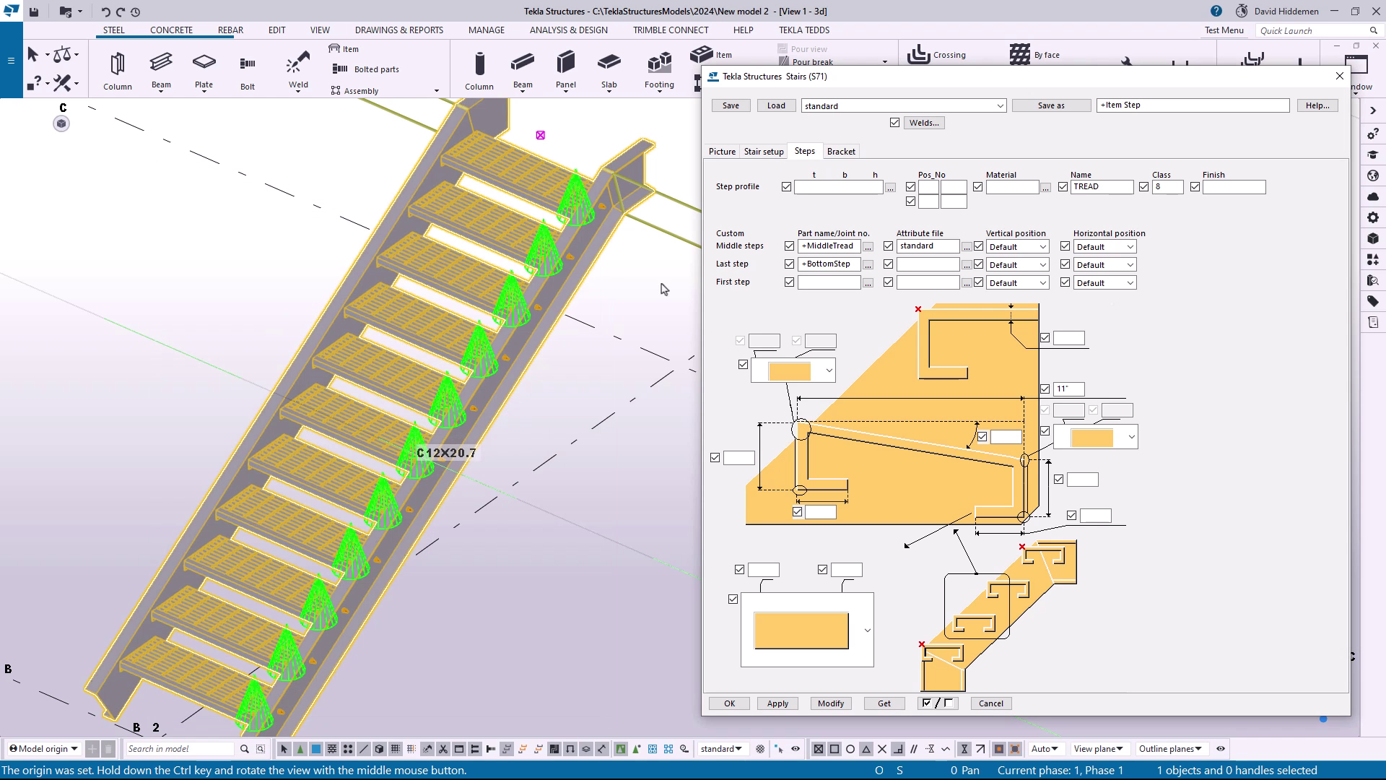
Assign the custom part +TopStep to the last step and +BottomStep to the first step
{"action": "left_click", "coordinate": [869, 282]}
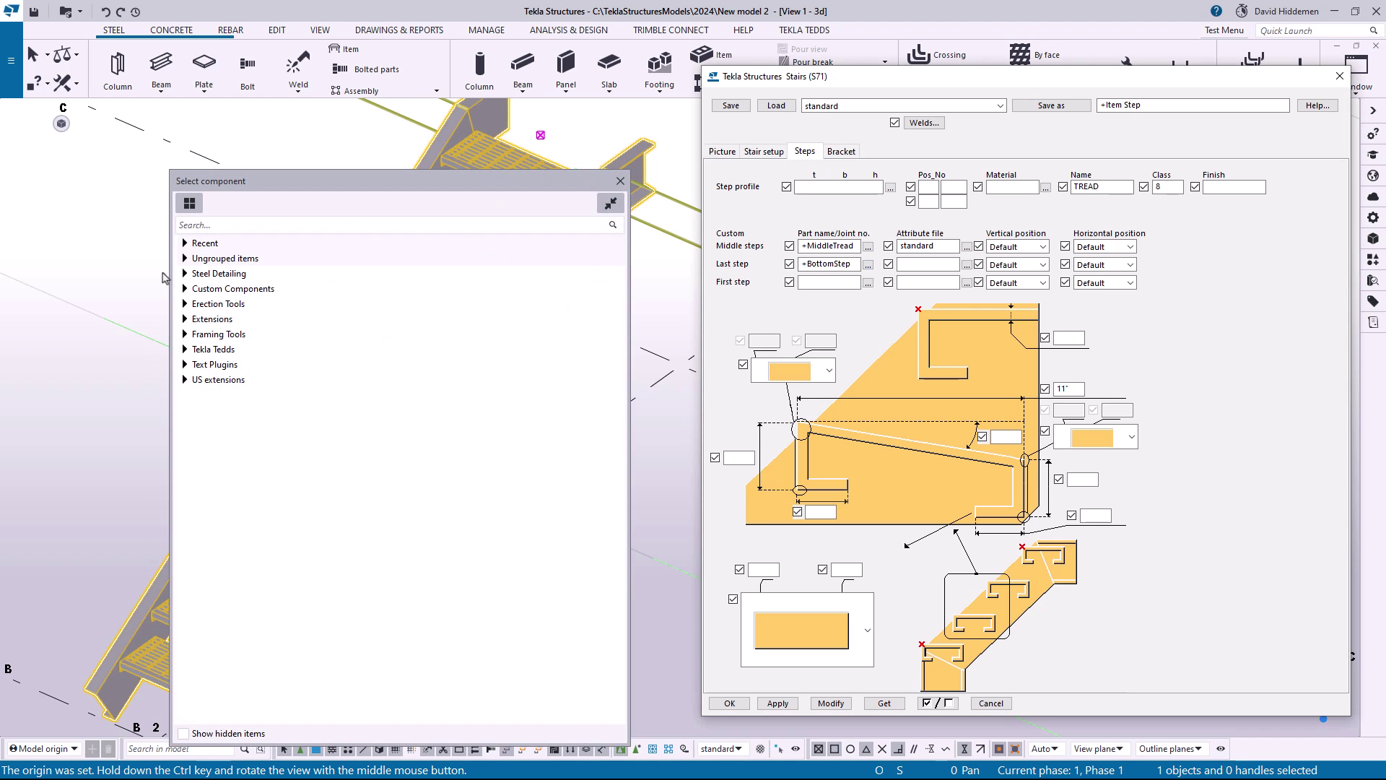
{"action": "left_click", "coordinate": [215, 258]}
{"action": "double_click", "coordinate": [411, 310]}
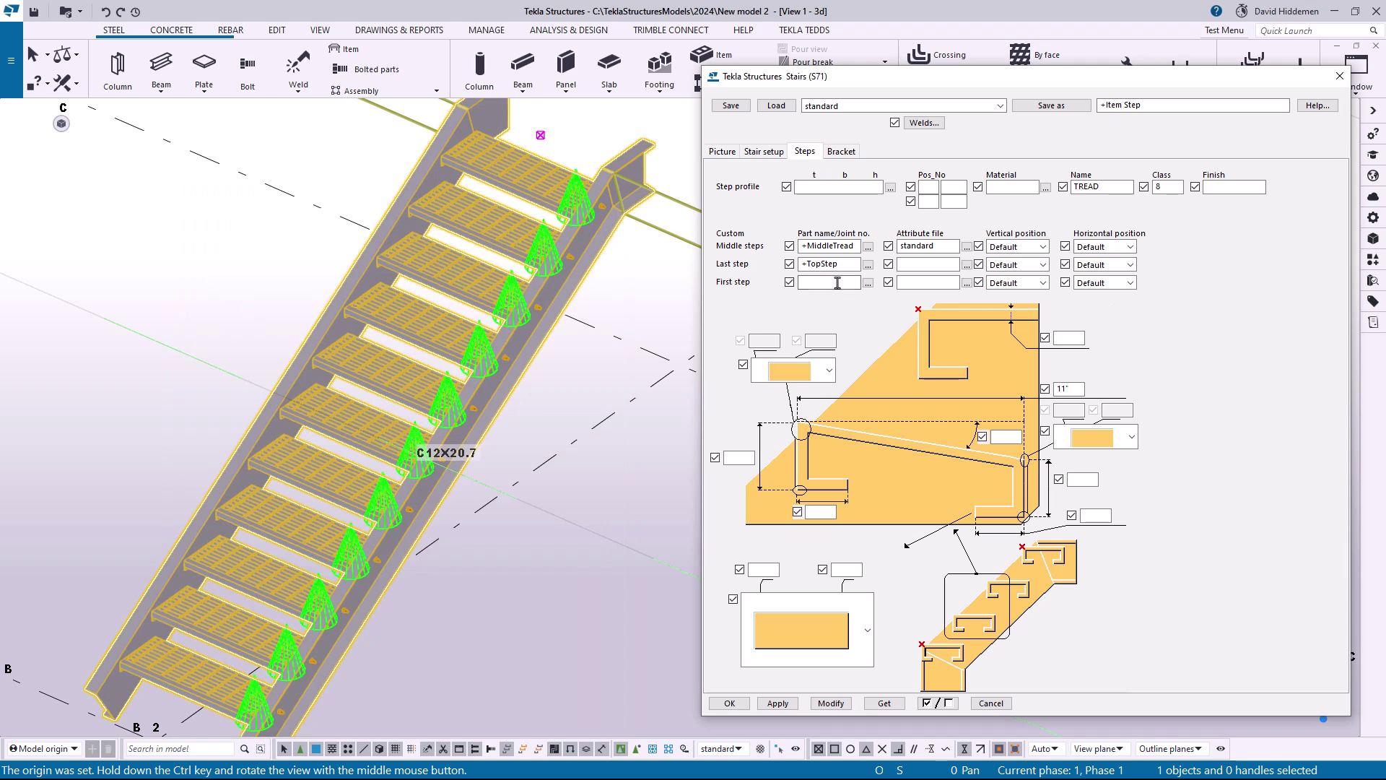
{"action": "left_click", "coordinate": [869, 282]}
{"action": "left_click", "coordinate": [253, 277]}
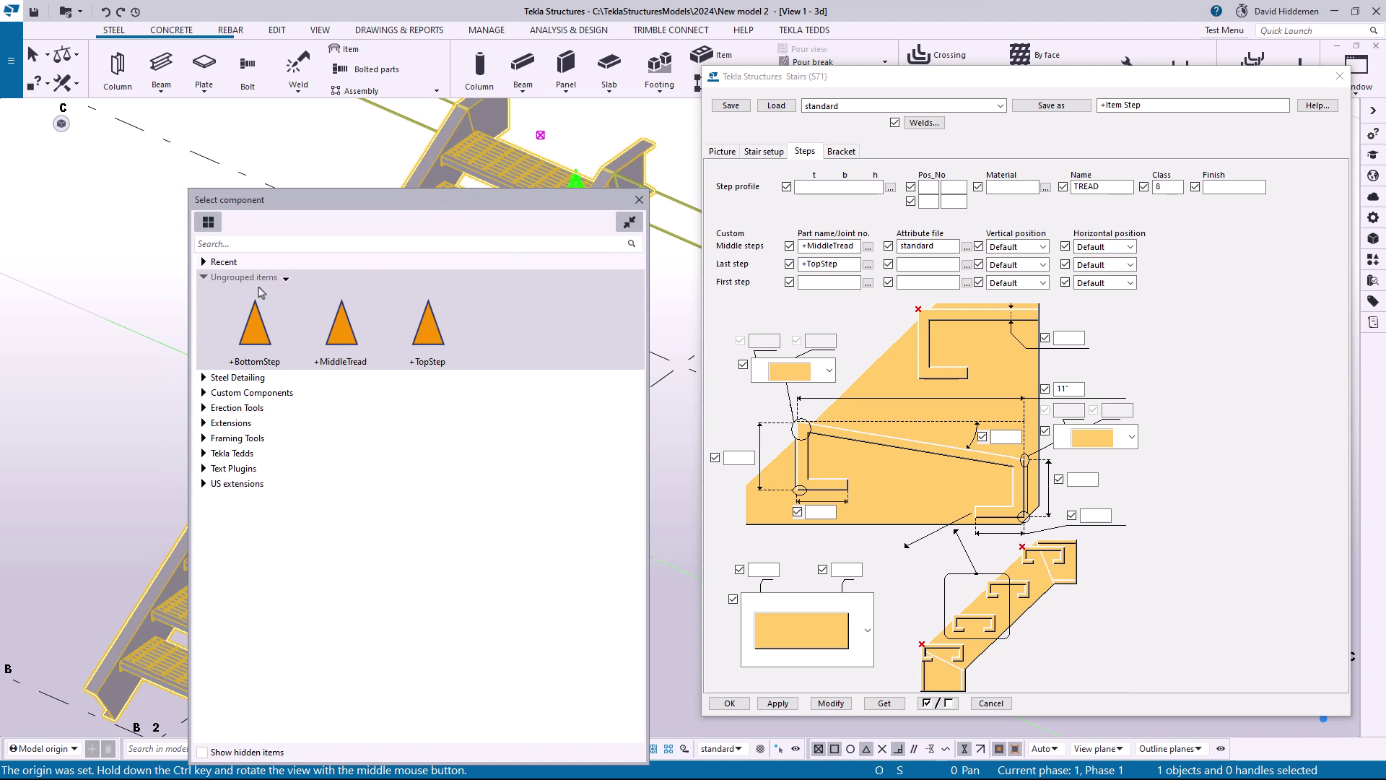
{"action": "double_click", "coordinate": [255, 323]}
Set the attribute file of the last and first steps to standard and modify the stair
{"action": "left_click", "coordinate": [918, 264]}
{"action": "type", "text": "standard"}
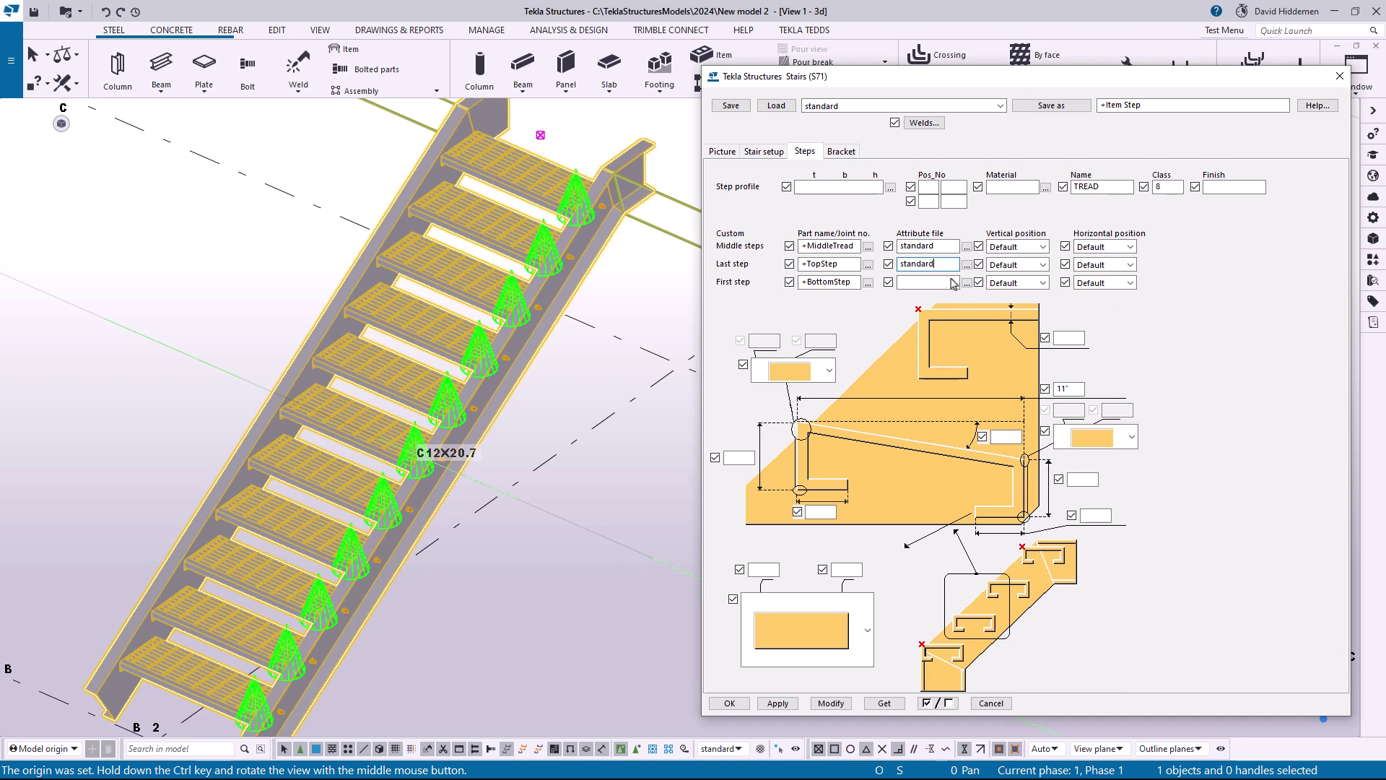
{"action": "left_click", "coordinate": [947, 282]}
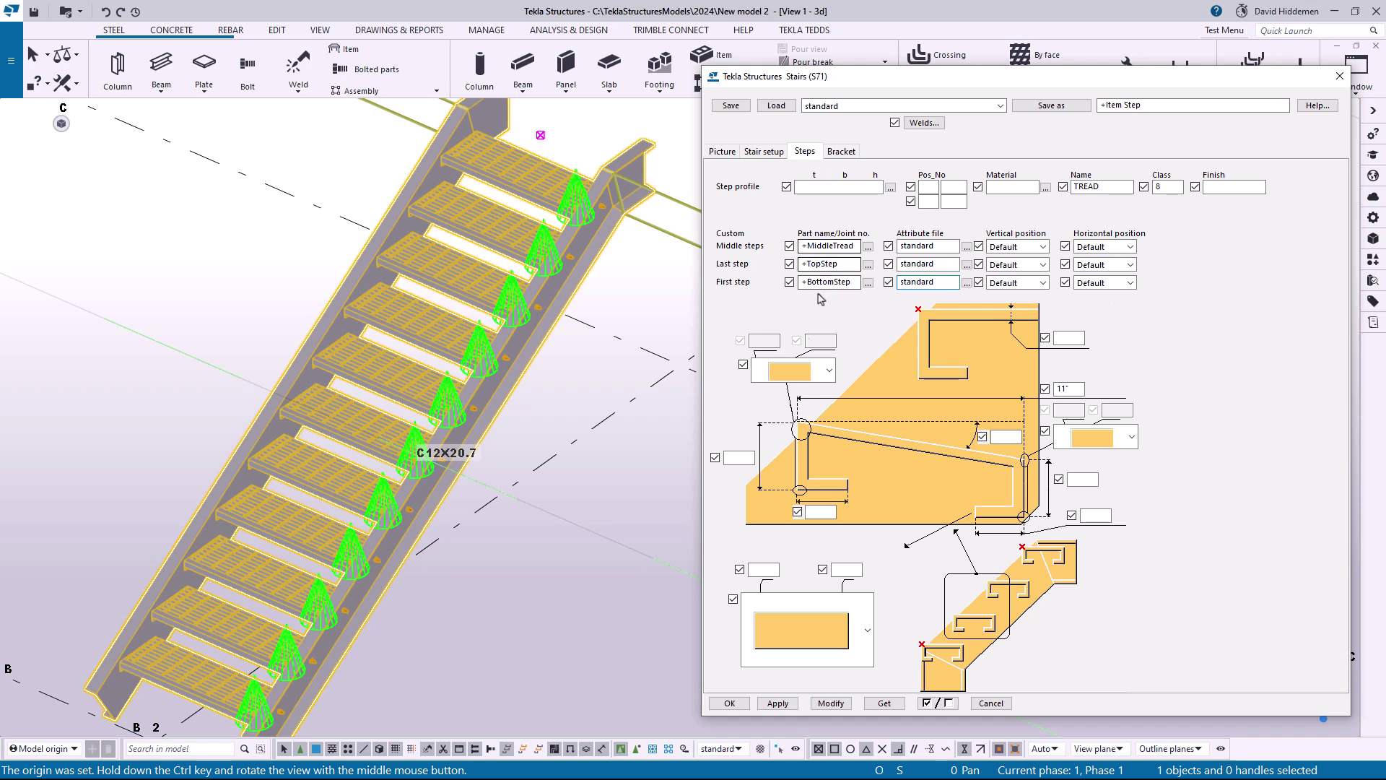
{"action": "left_click", "coordinate": [831, 703]}
Examine the custom top, middle and bottom treads along the modified stair, and close its Stairs (S71) settings
{"action": "scroll", "coordinate": [565, 510], "scroll_direction": "down", "scroll_amount": 2}
{"action": "middle_click_drag", "start_coordinate": [562, 507], "coordinate": [566, 525]}
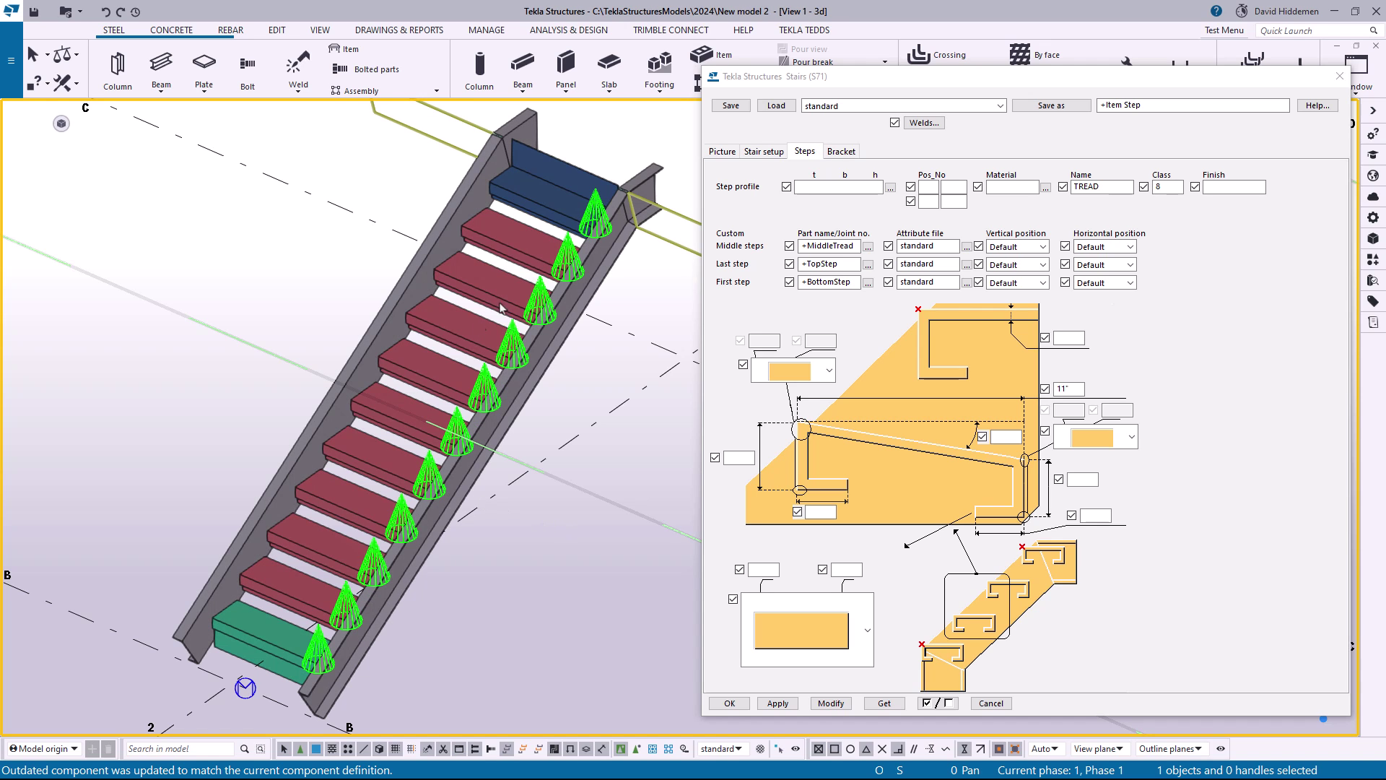
{"action": "scroll", "coordinate": [614, 164], "scroll_direction": "up", "scroll_amount": 3}
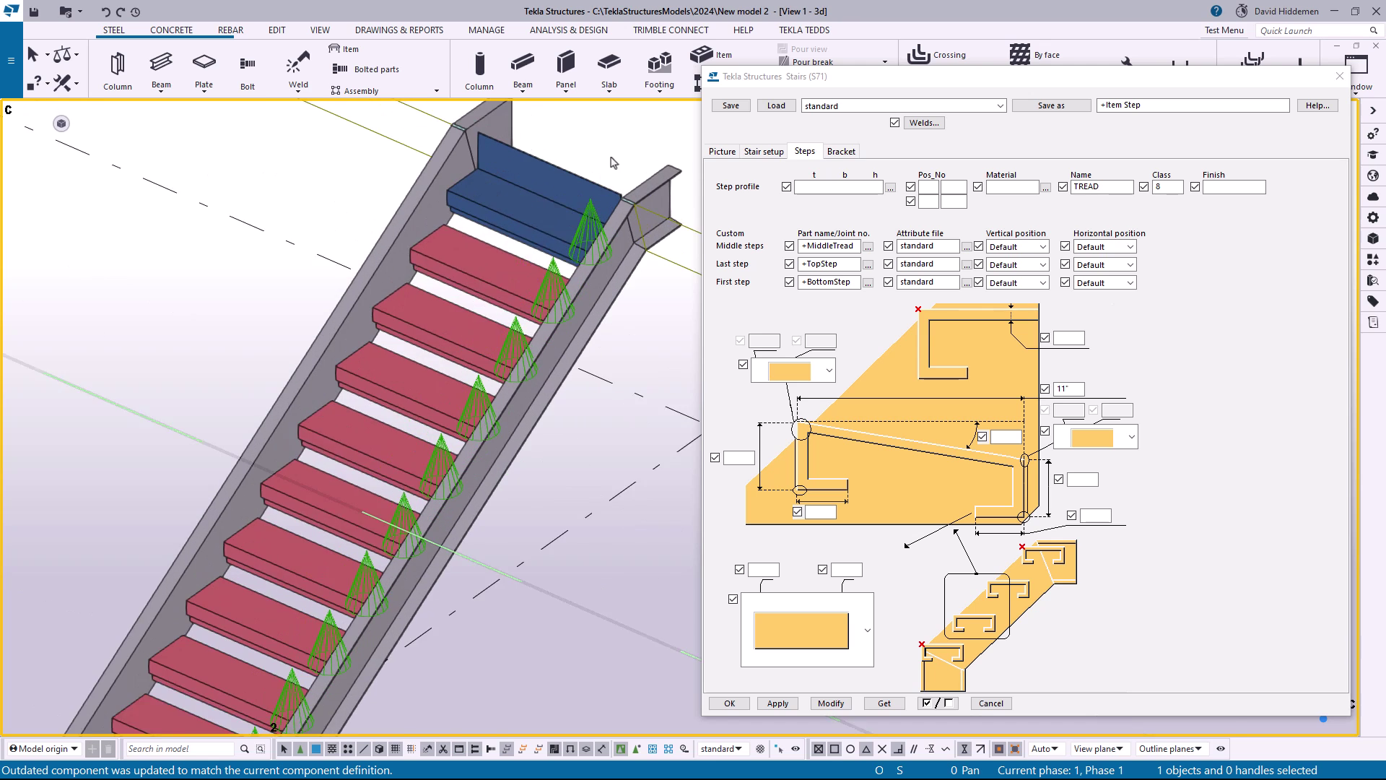
{"action": "scroll", "coordinate": [614, 165], "scroll_direction": "down", "scroll_amount": 5}
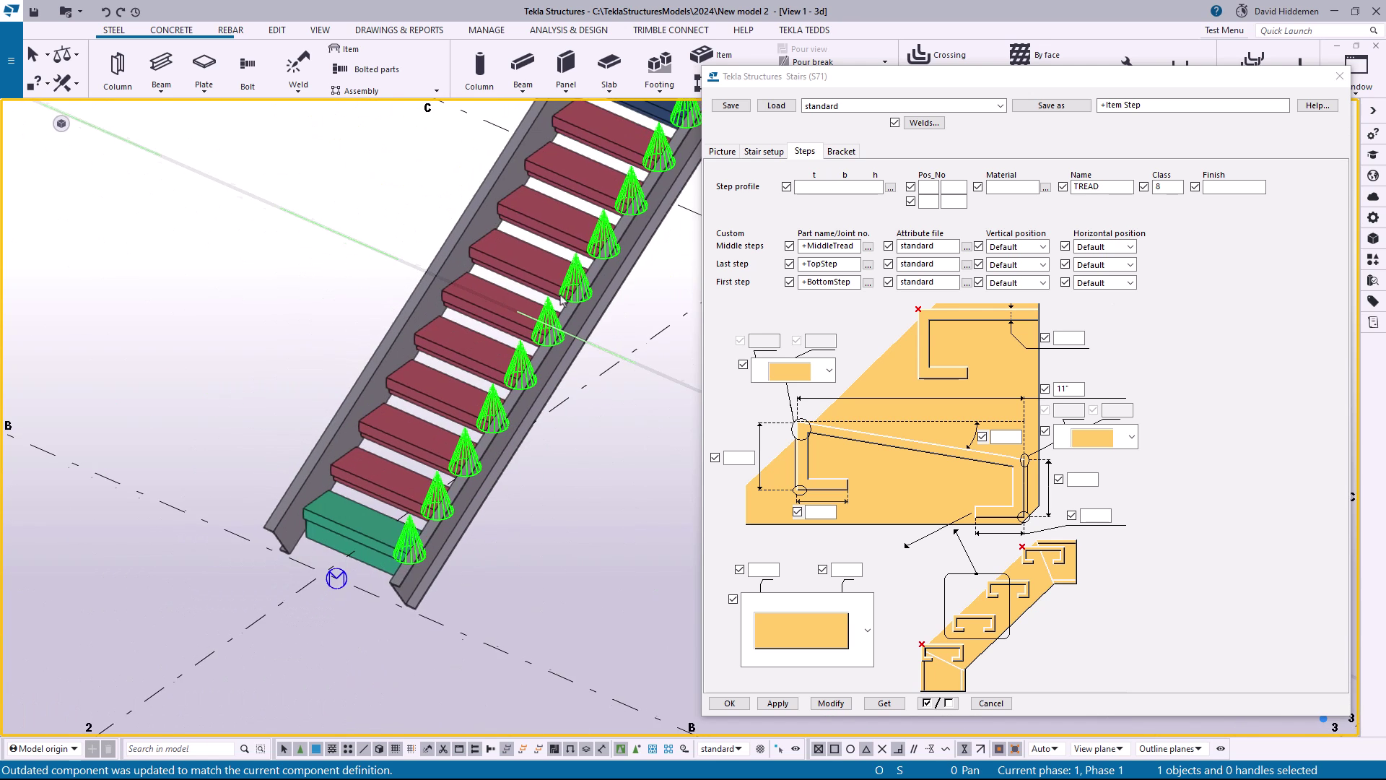
{"action": "scroll", "coordinate": [396, 520], "scroll_direction": "up", "scroll_amount": 4}
{"action": "scroll", "coordinate": [395, 520], "scroll_direction": "down", "scroll_amount": 4}
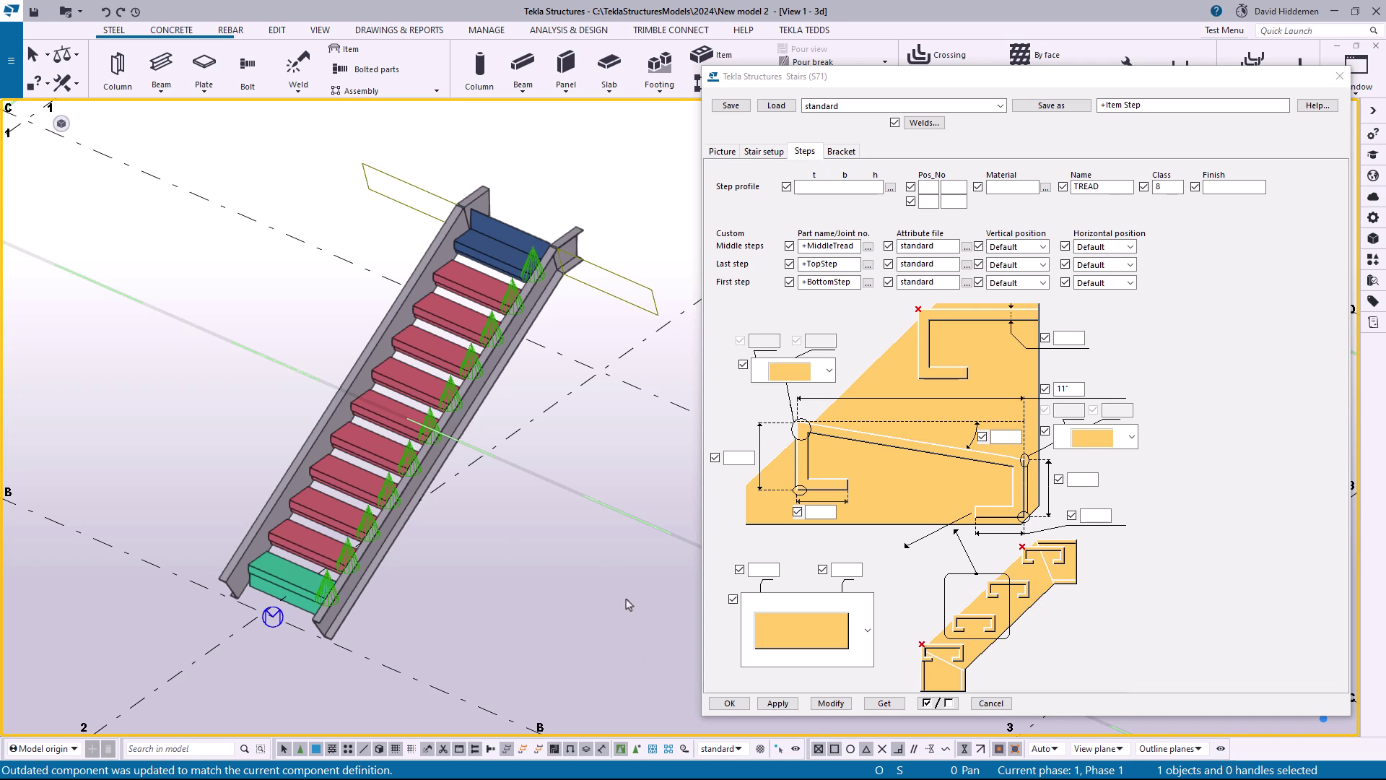
{"action": "left_click", "coordinate": [991, 702]}
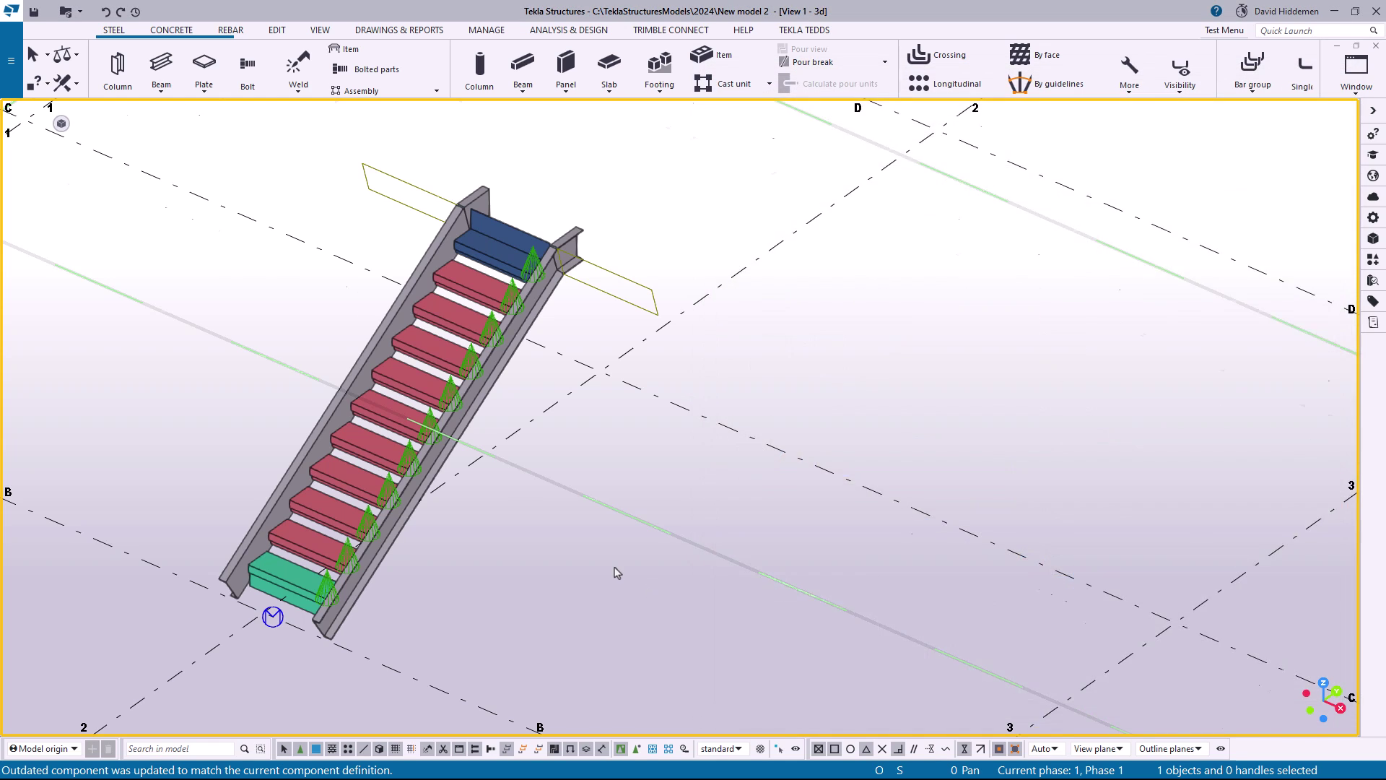
{"action": "scroll", "coordinate": [628, 574], "scroll_direction": "down", "scroll_amount": 5}
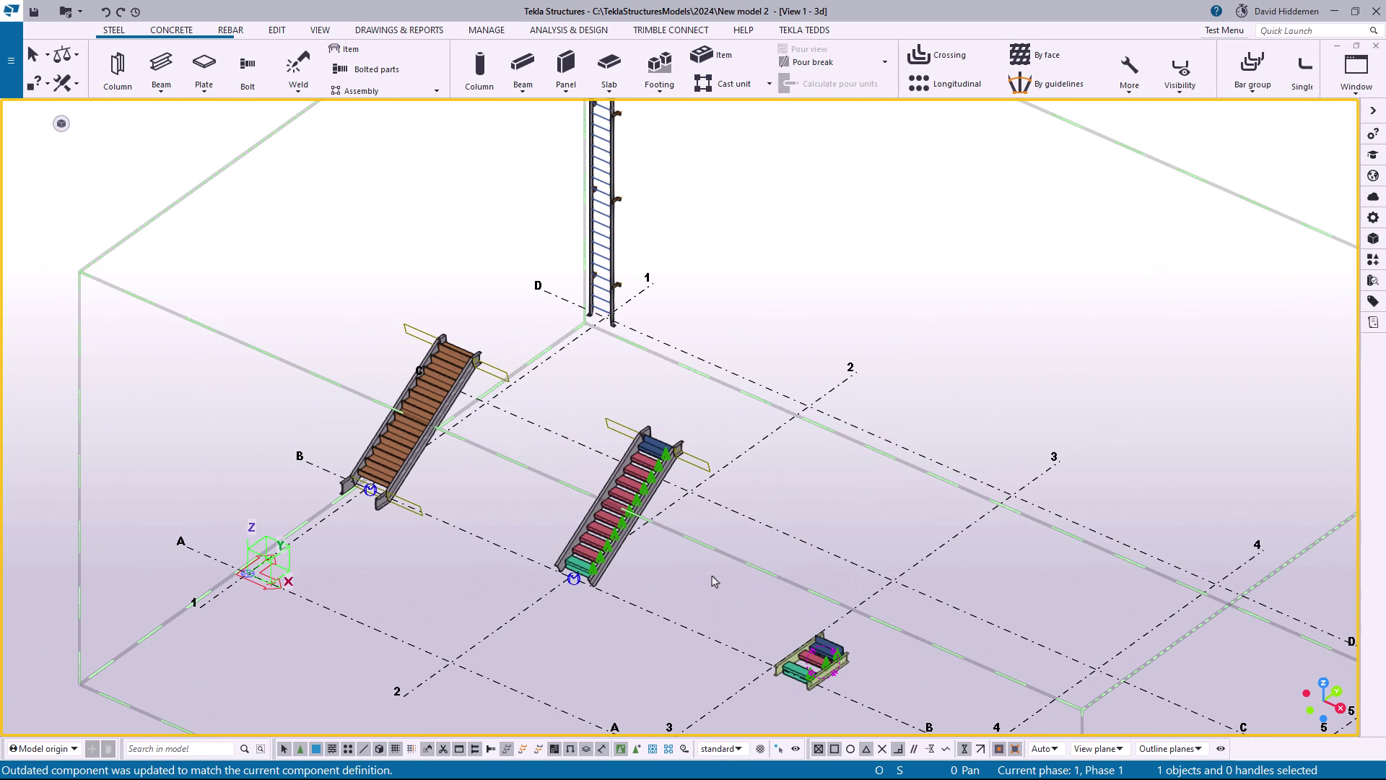